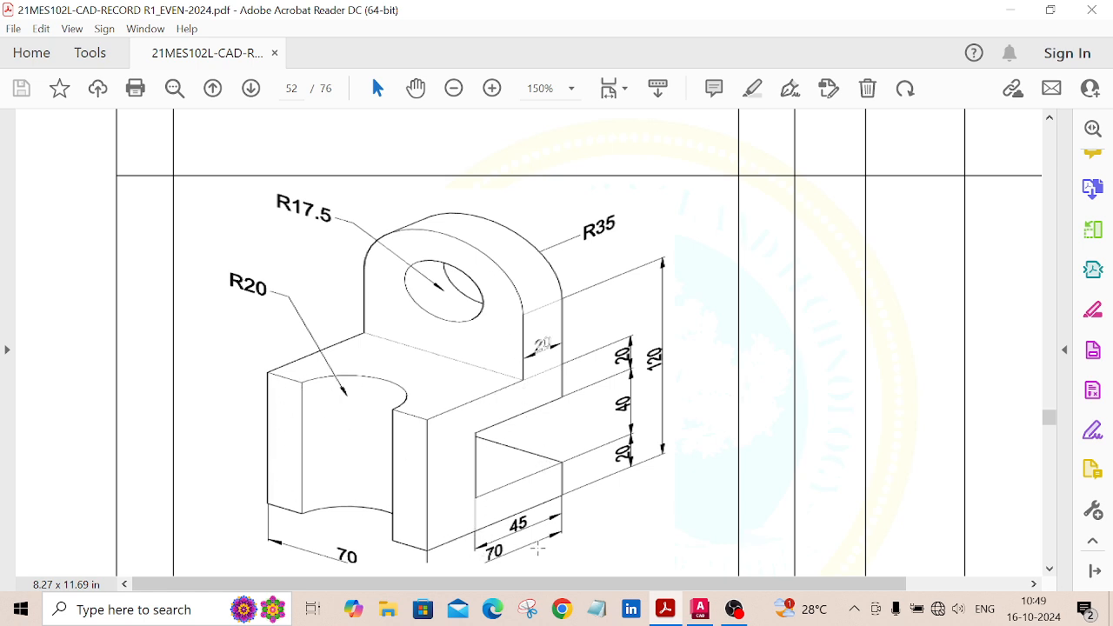
# Scroll through the dimensioned bracket drawing in the PDF, then switch to AutoCAD and set the view to SE Isometric
pyautogui.scroll(-2, 537, 548)
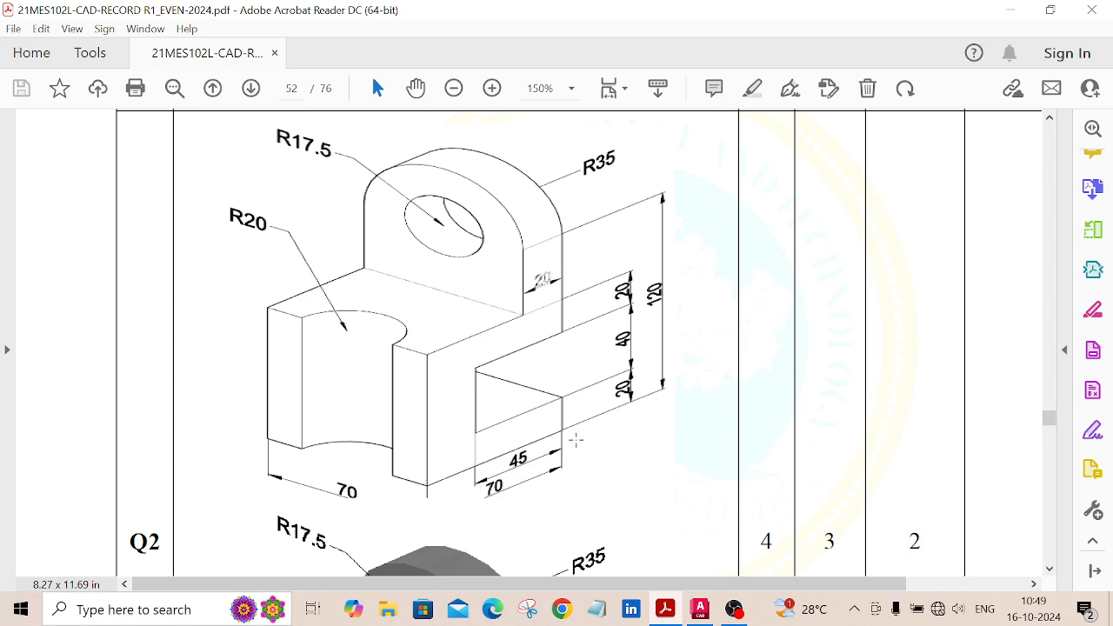
pyautogui.scroll(-10, 459, 496)
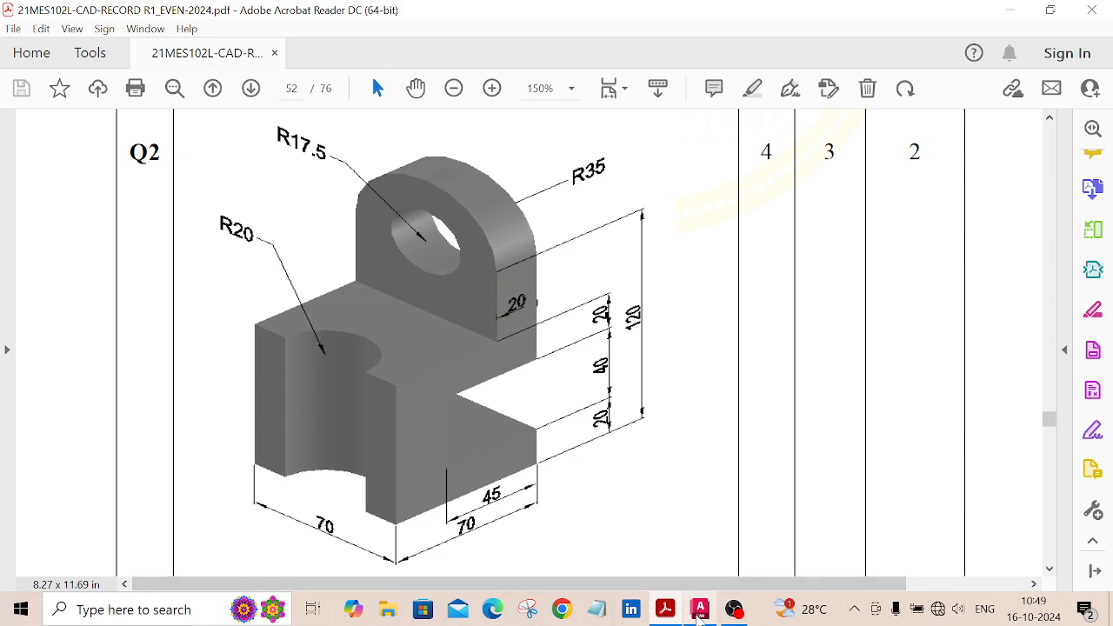
pyautogui.click(701, 611)
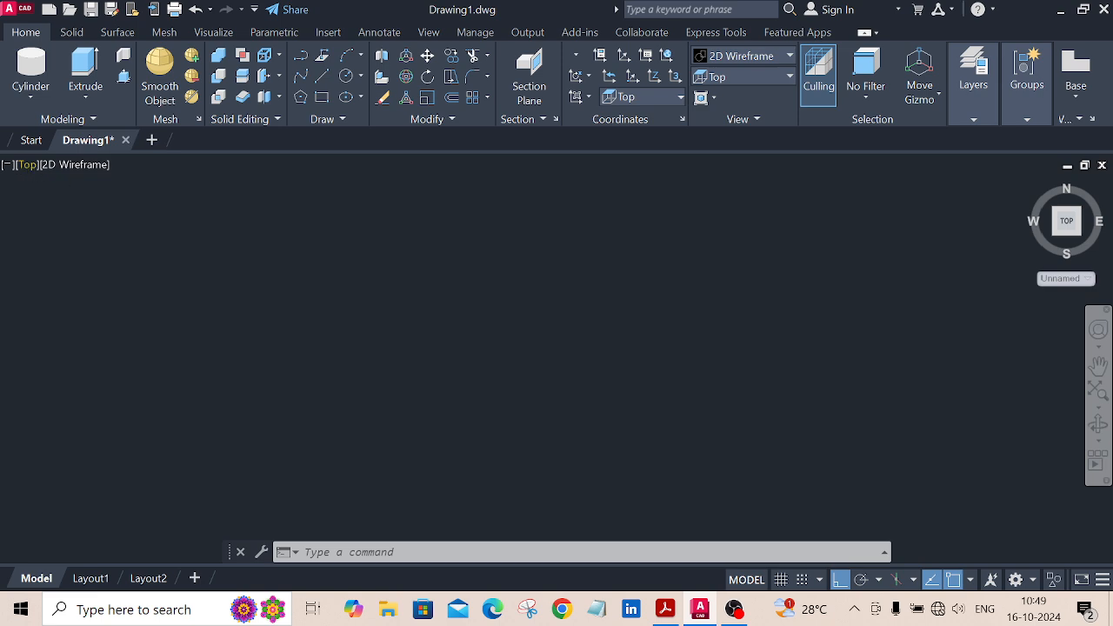
pyautogui.click(1034, 580)
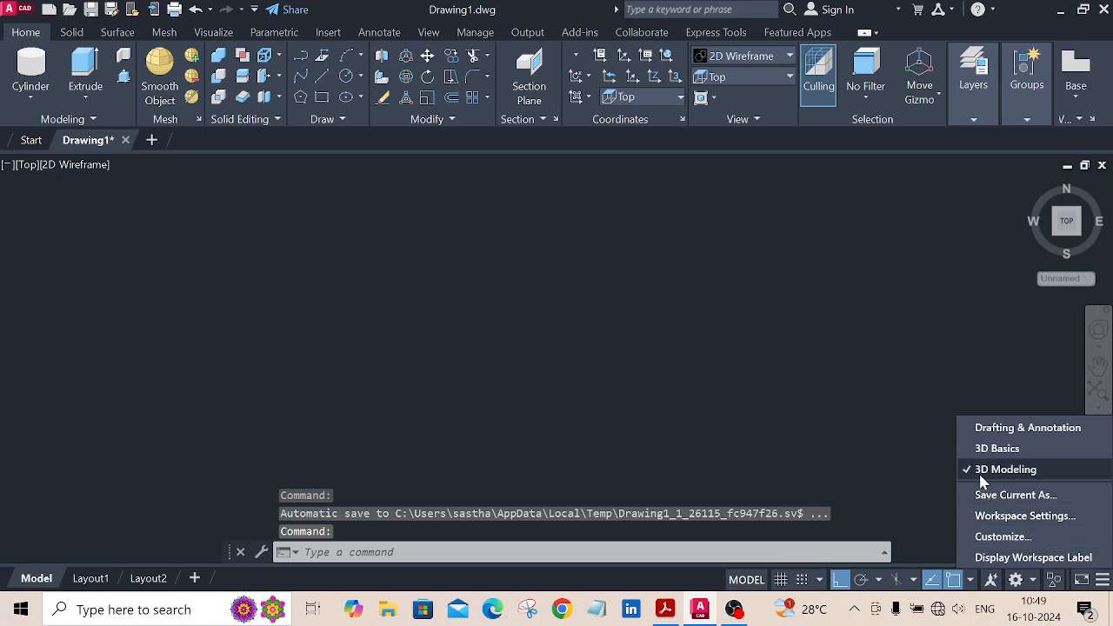
pyautogui.click(185, 275)
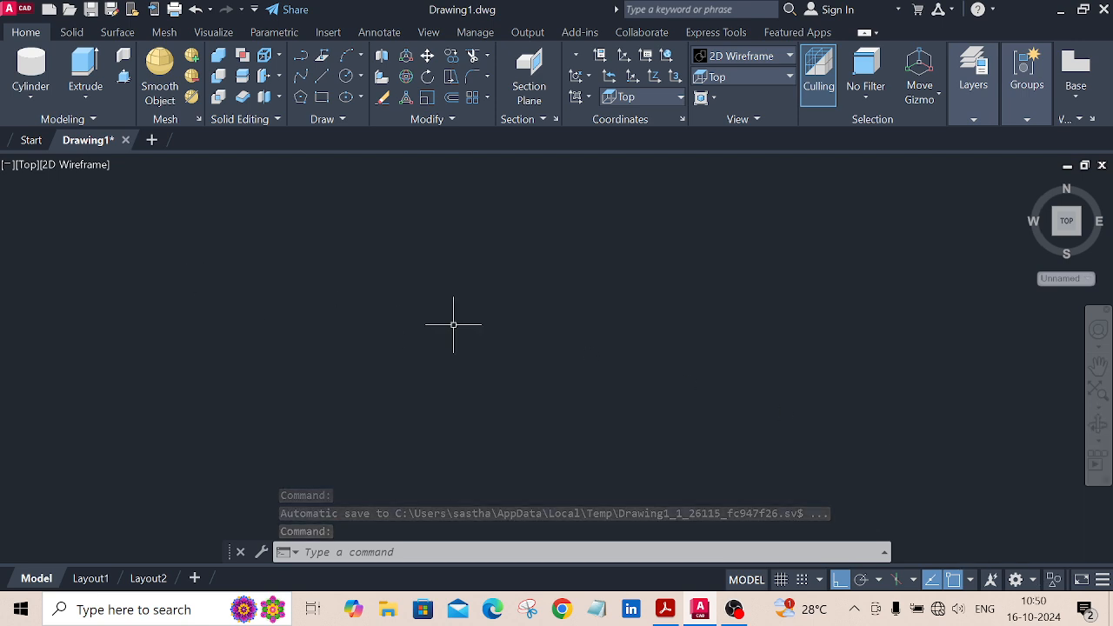
pyautogui.click(789, 77)
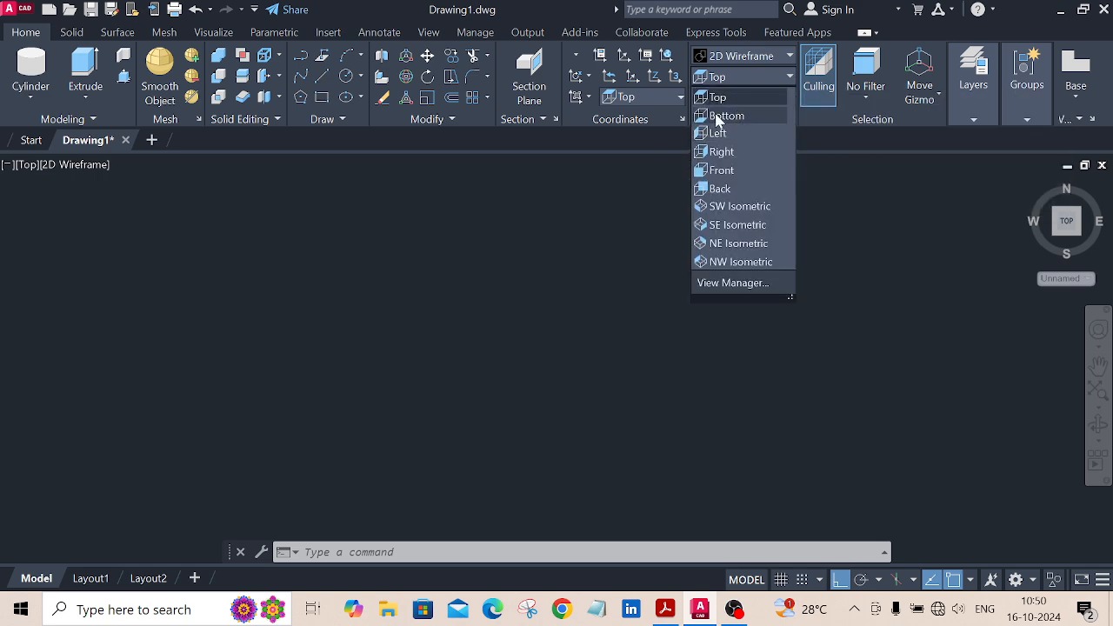
pyautogui.click(729, 228)
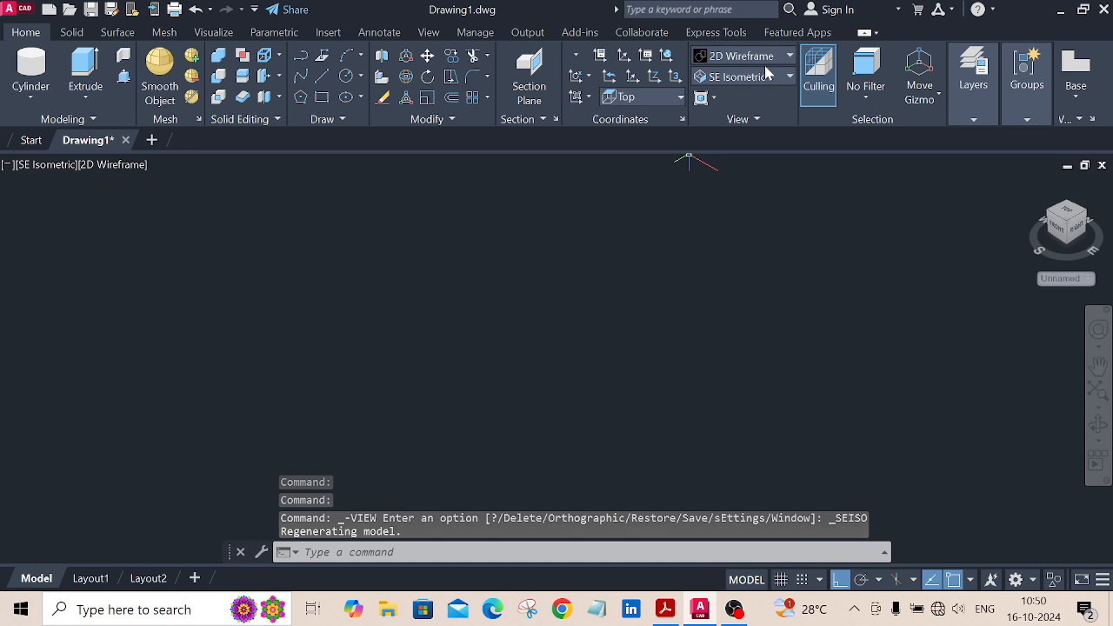
# Create a solid box by length with ortho on: 70 long, 70 wide and 80 high
pyautogui.click(26, 97)
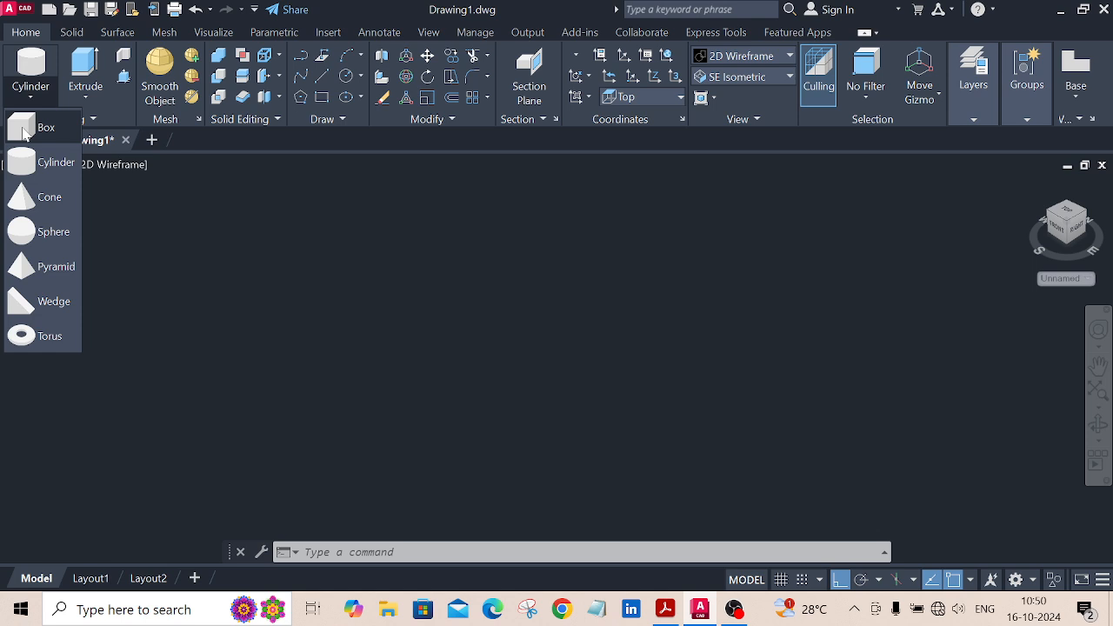
pyautogui.click(23, 131)
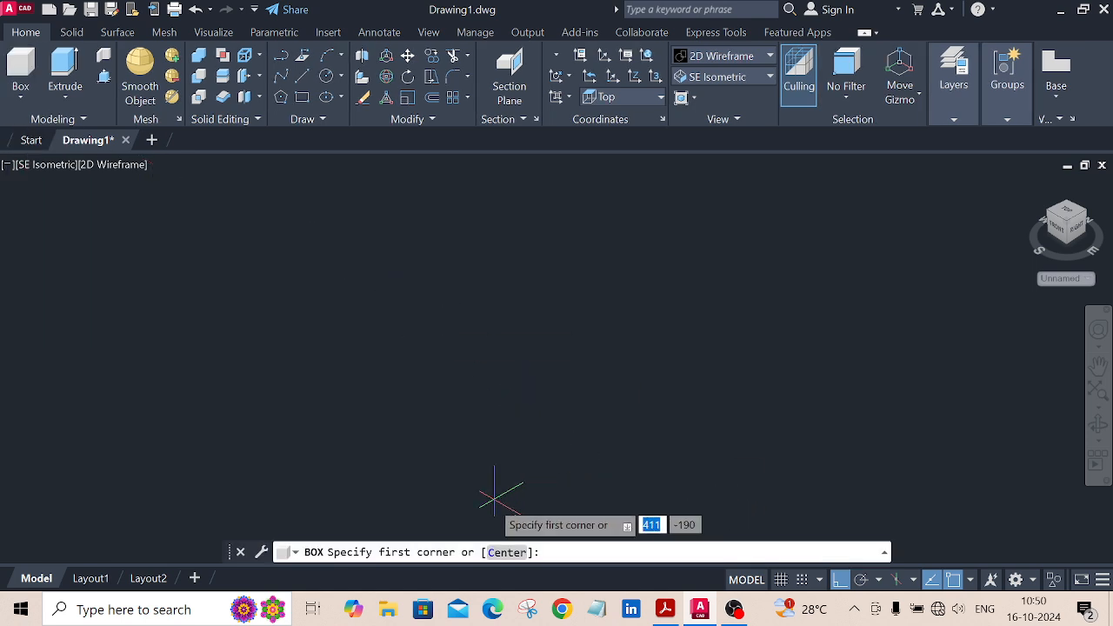
pyautogui.click(471, 407)
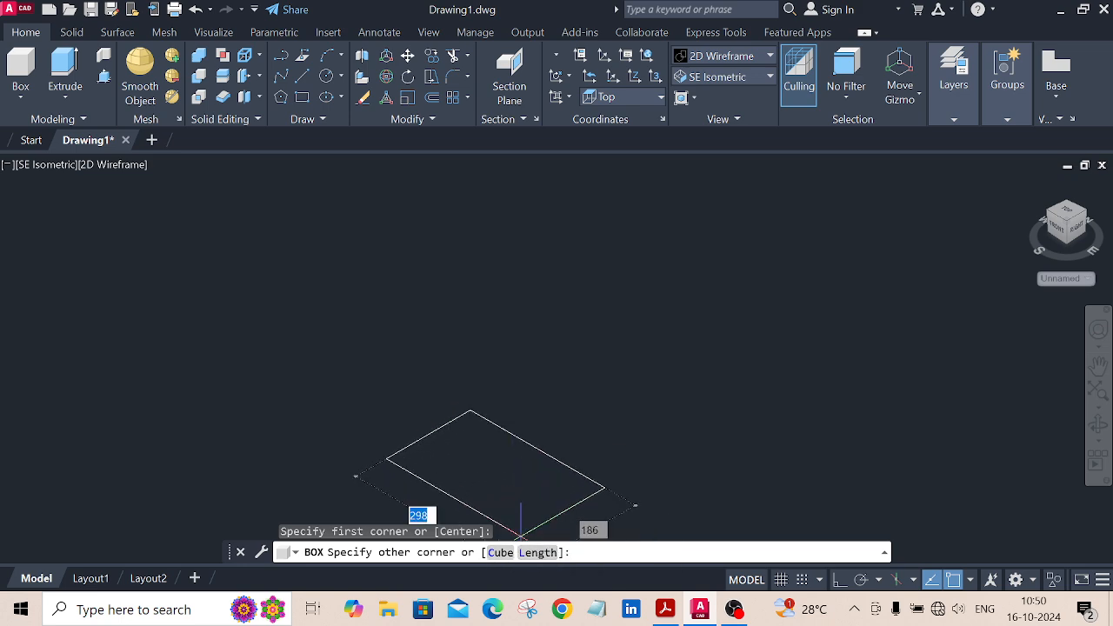
pyautogui.click(838, 580)
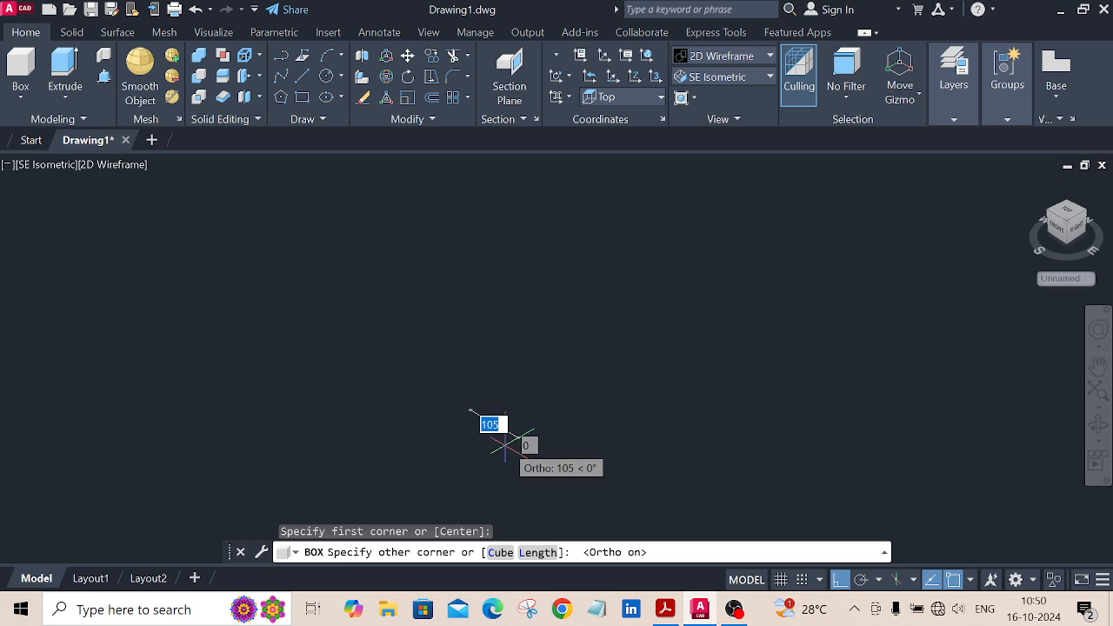
pyautogui.click(537, 553)
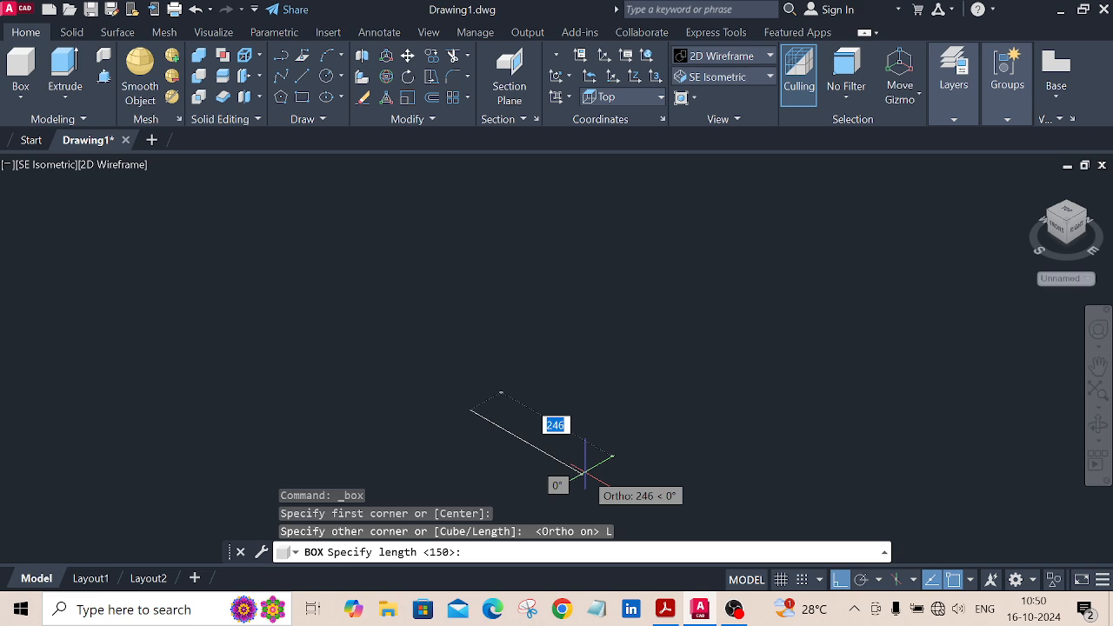
pyautogui.write('70')
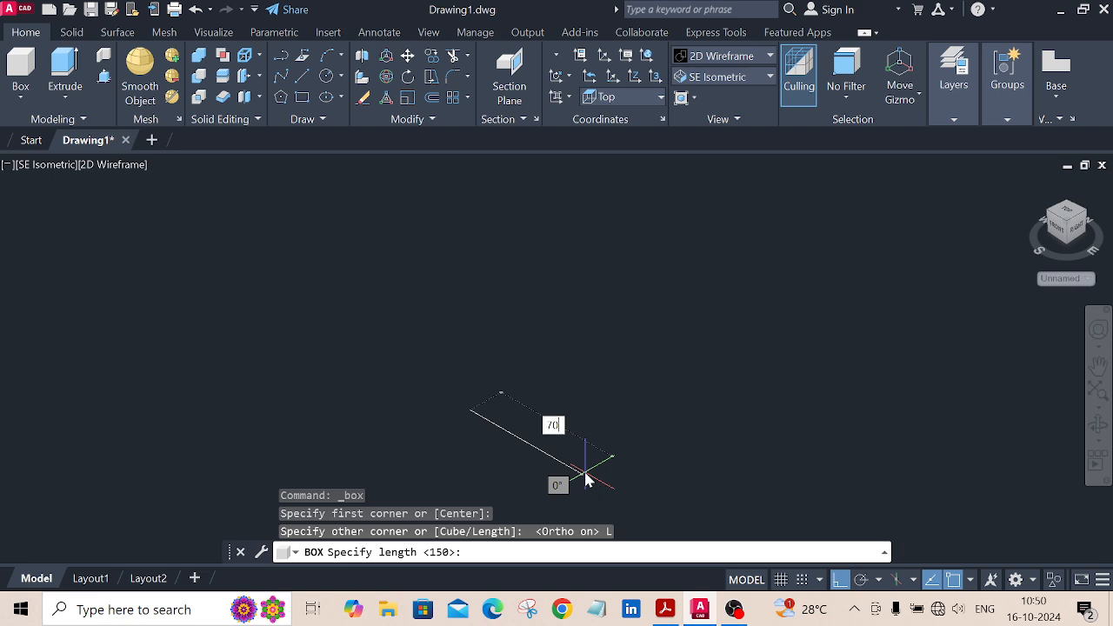
pyautogui.press('Return')
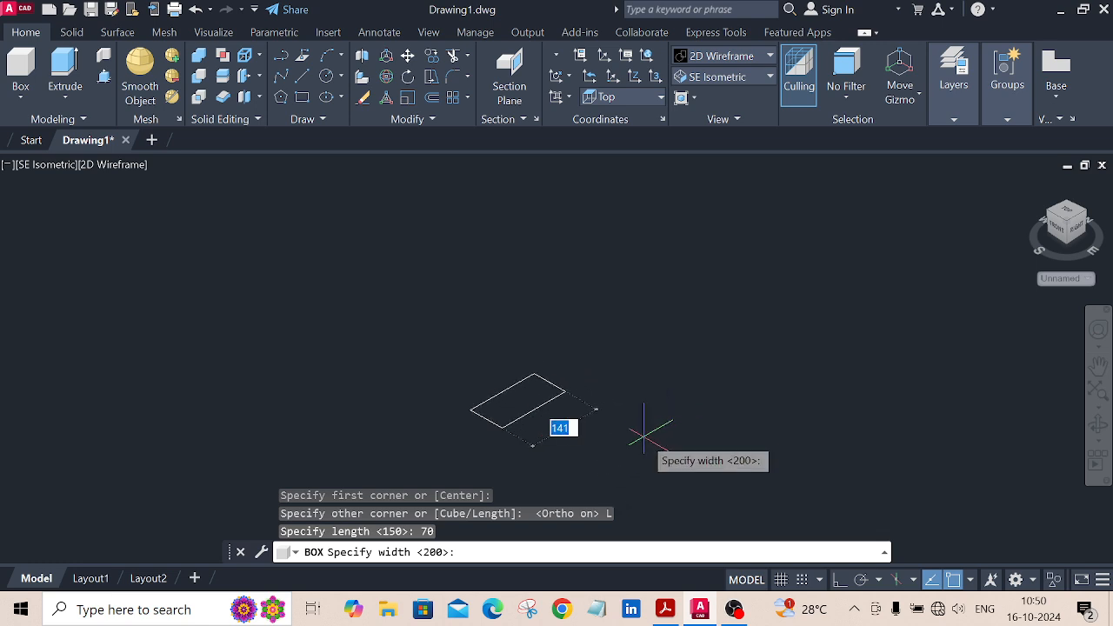
pyautogui.write('70')
pyautogui.press('Return')
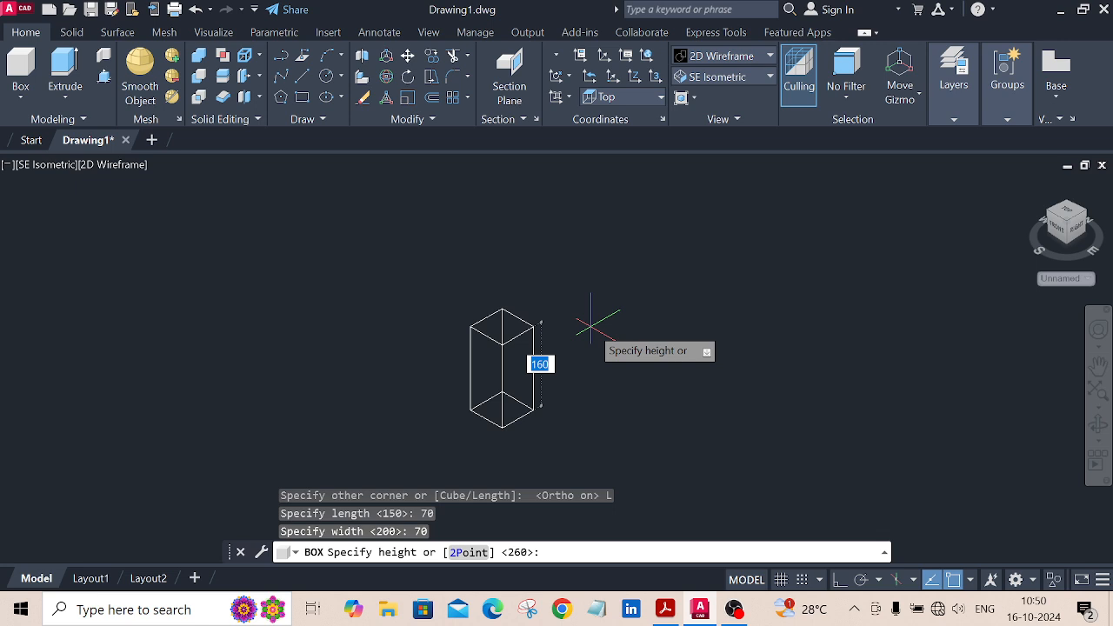
pyautogui.write('80')
pyautogui.press('Return')
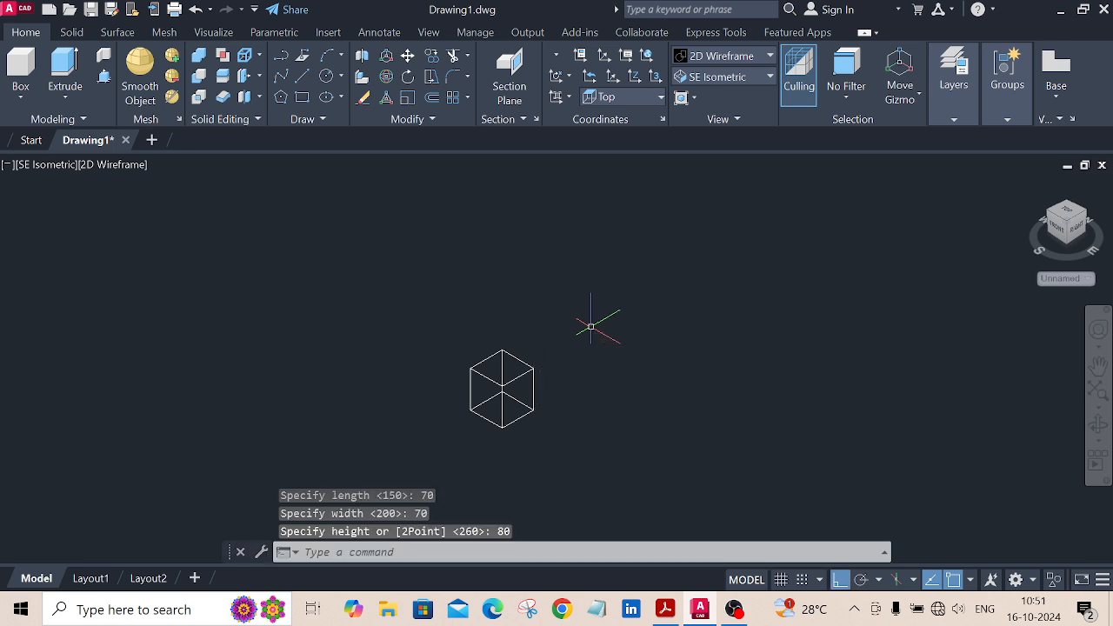
# Create a cylinder beside the box with a base radius of 20 and a height of about 114
pyautogui.scroll(4, 504, 426)
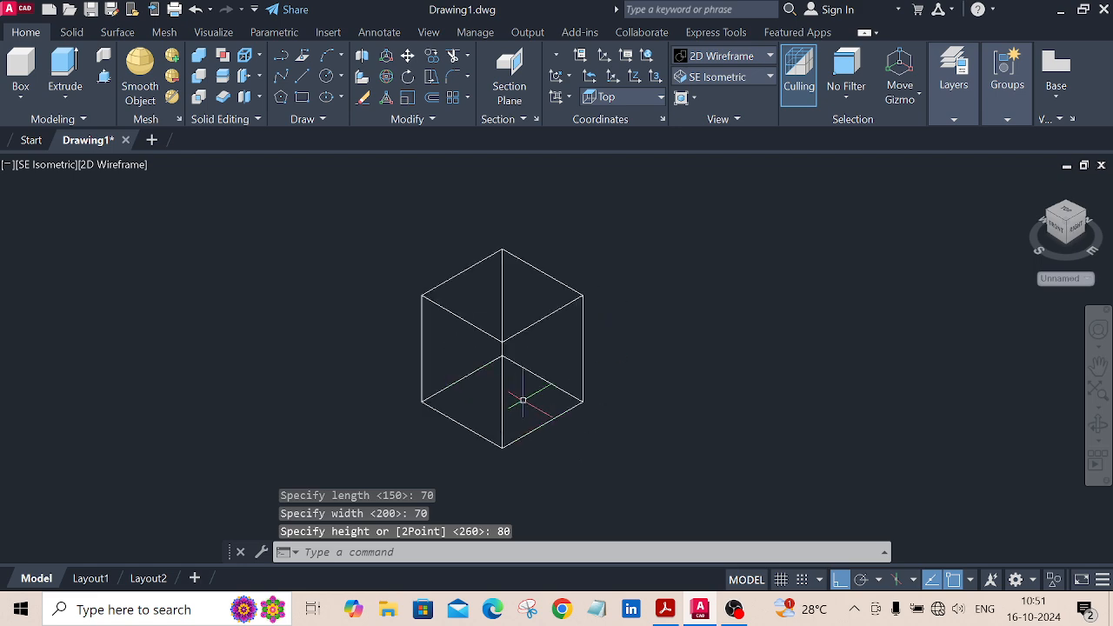
pyautogui.moveTo(528, 383); pyautogui.dragTo(423, 372, button='middle')
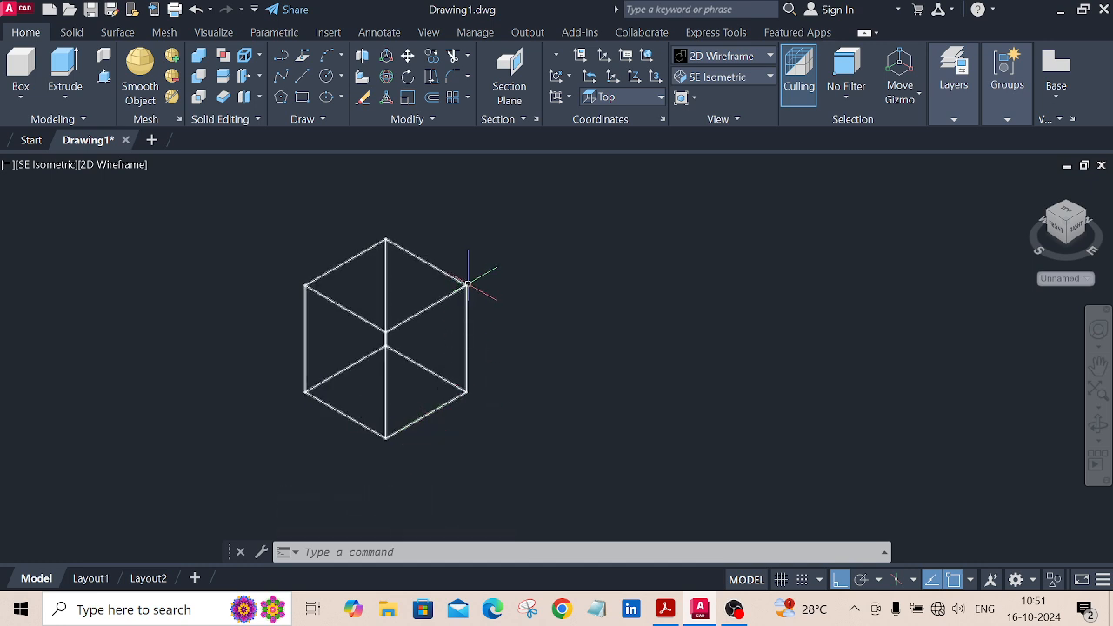
pyautogui.moveTo(532, 313); pyautogui.dragTo(585, 322, button='middle')
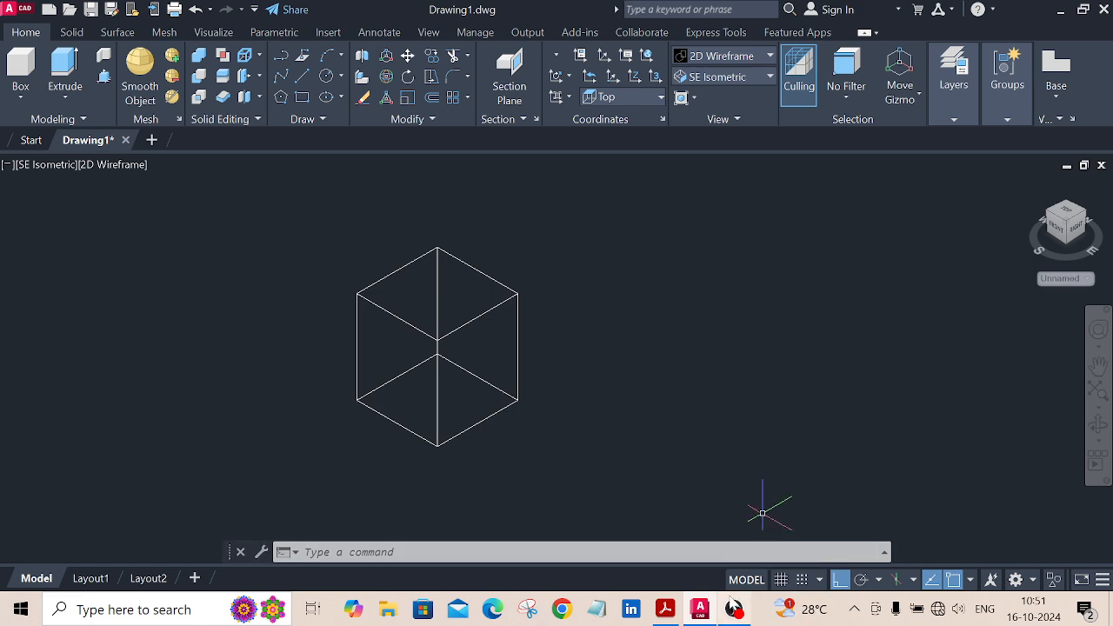
pyautogui.moveTo(544, 415); pyautogui.dragTo(600, 390, button='middle')
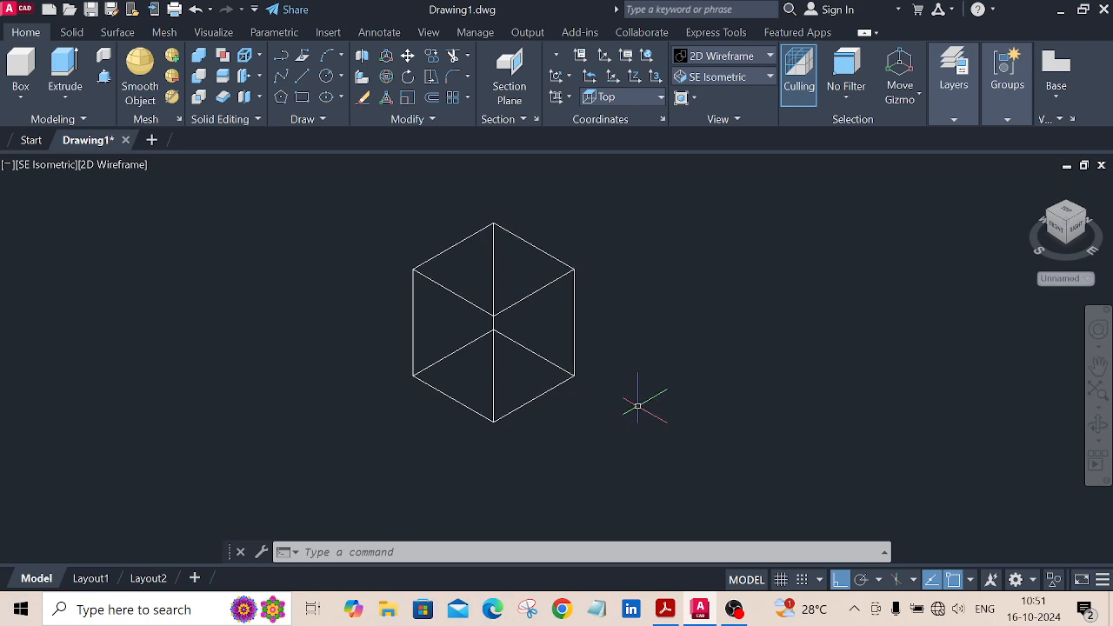
pyautogui.click(665, 609)
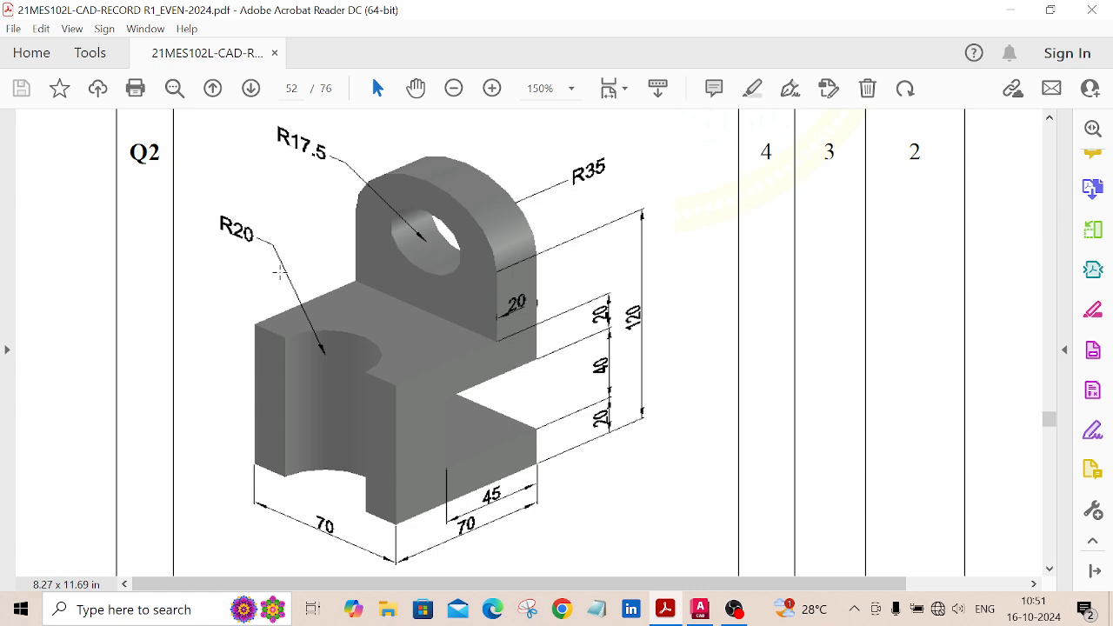
pyautogui.click(710, 615)
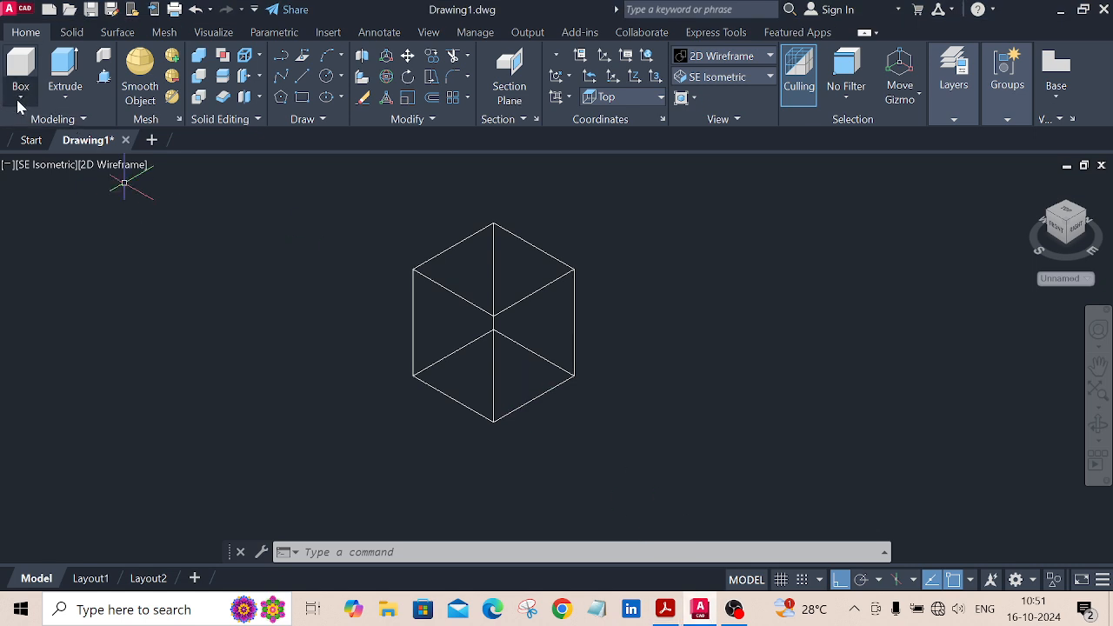
pyautogui.click(19, 102)
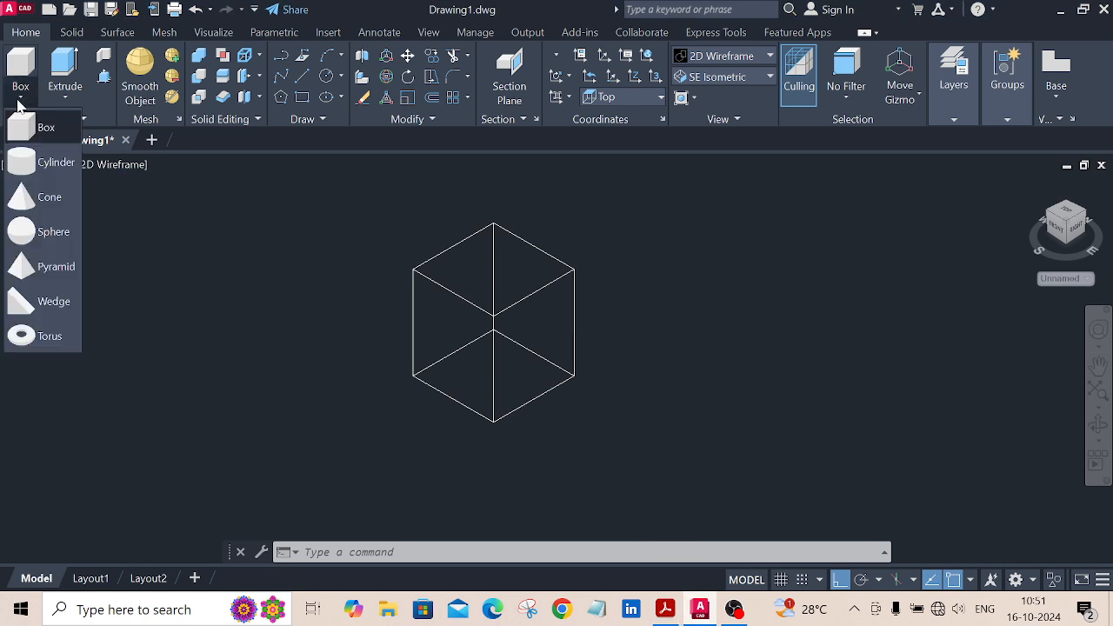
pyautogui.click(26, 163)
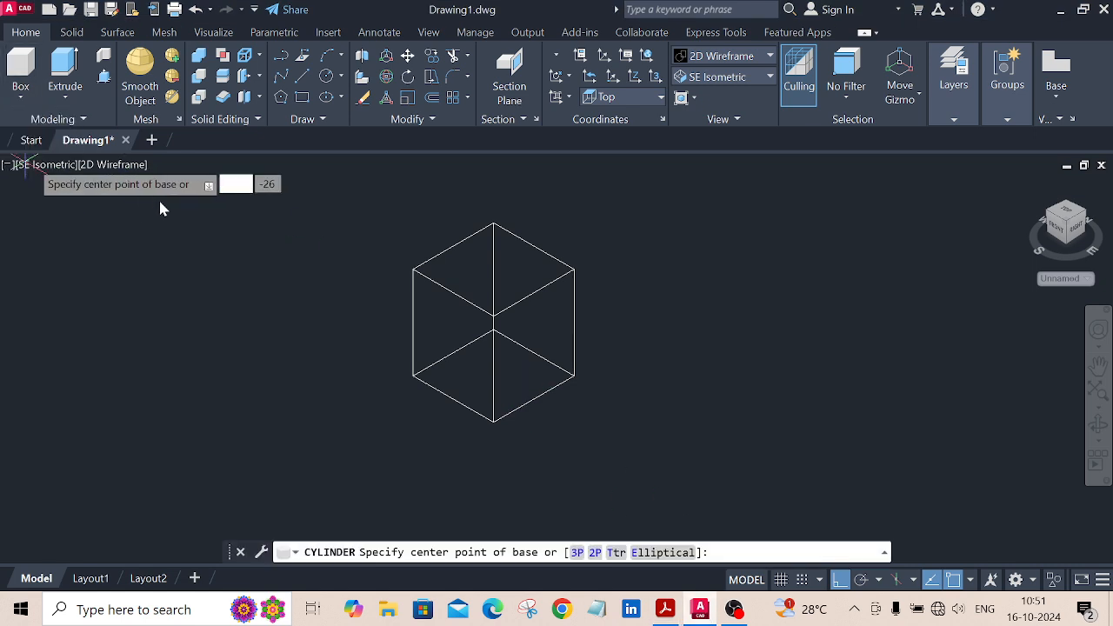
pyautogui.click(251, 406)
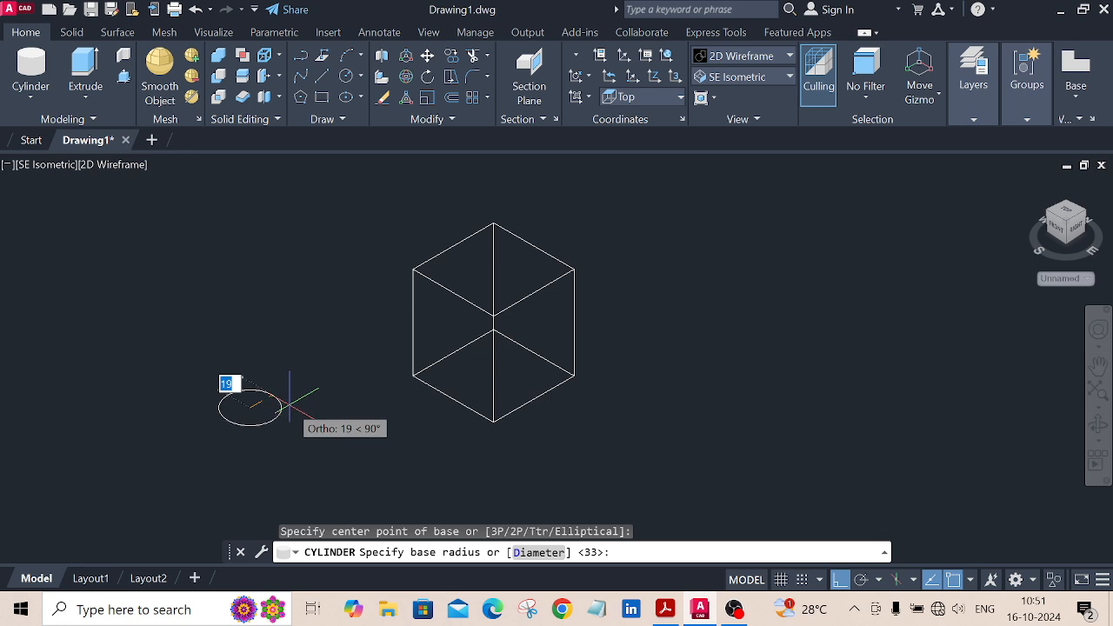
pyautogui.write('2')
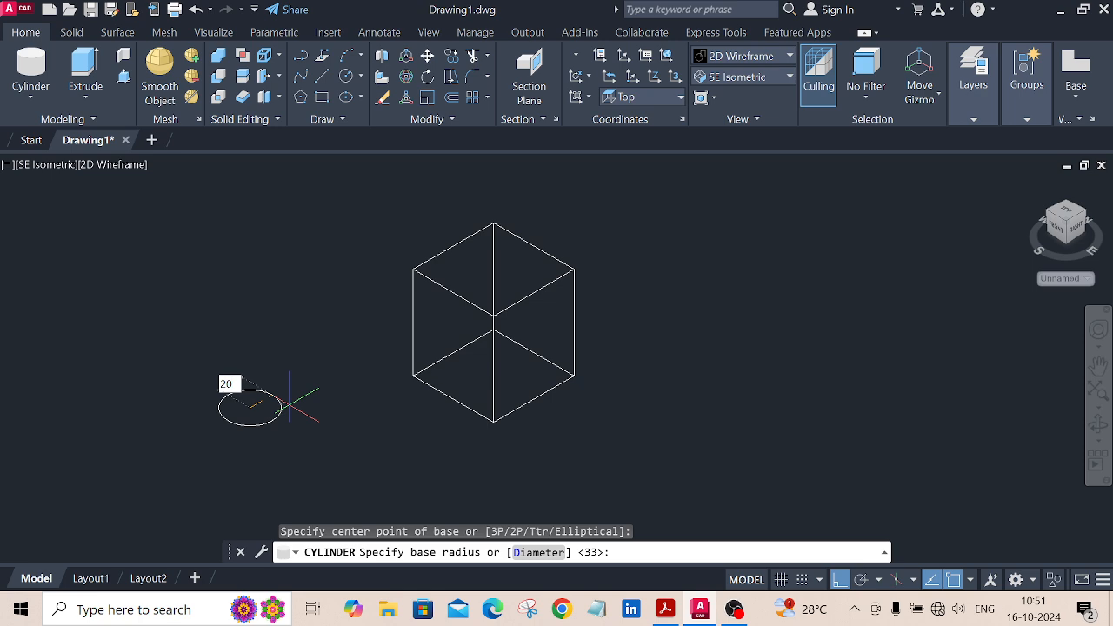
pyautogui.write('0')
pyautogui.press('Return')
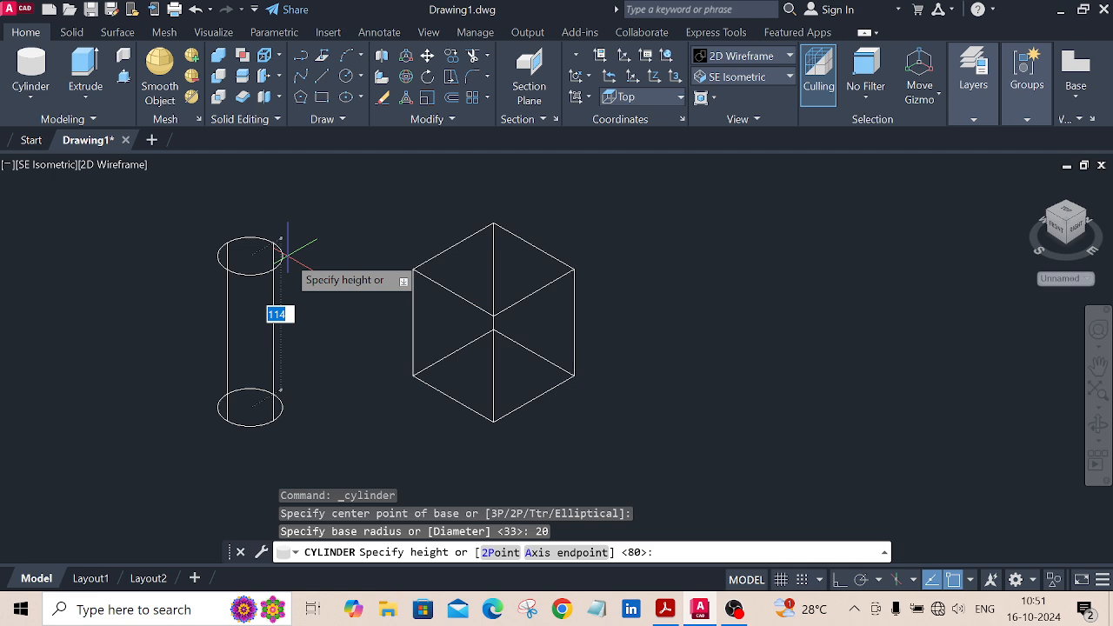
pyautogui.click(281, 252)
# Move the cylinder, with ortho off, from its base center to the midpoint of the box's front bottom edge
pyautogui.moveTo(316, 334); pyautogui.dragTo(285, 315, button='middle')
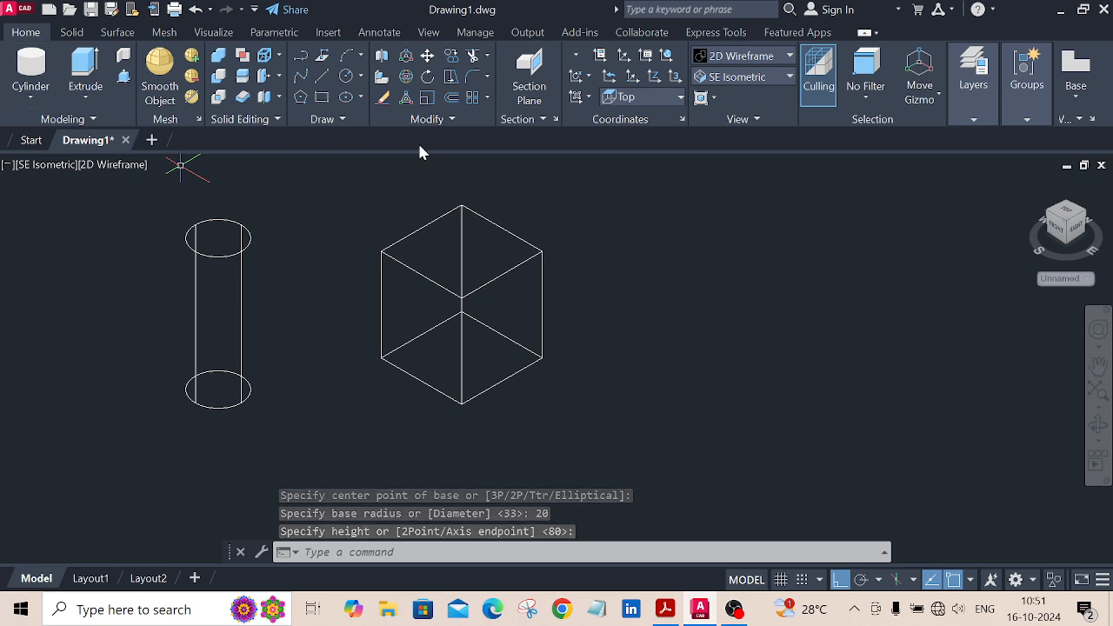
pyautogui.click(429, 55)
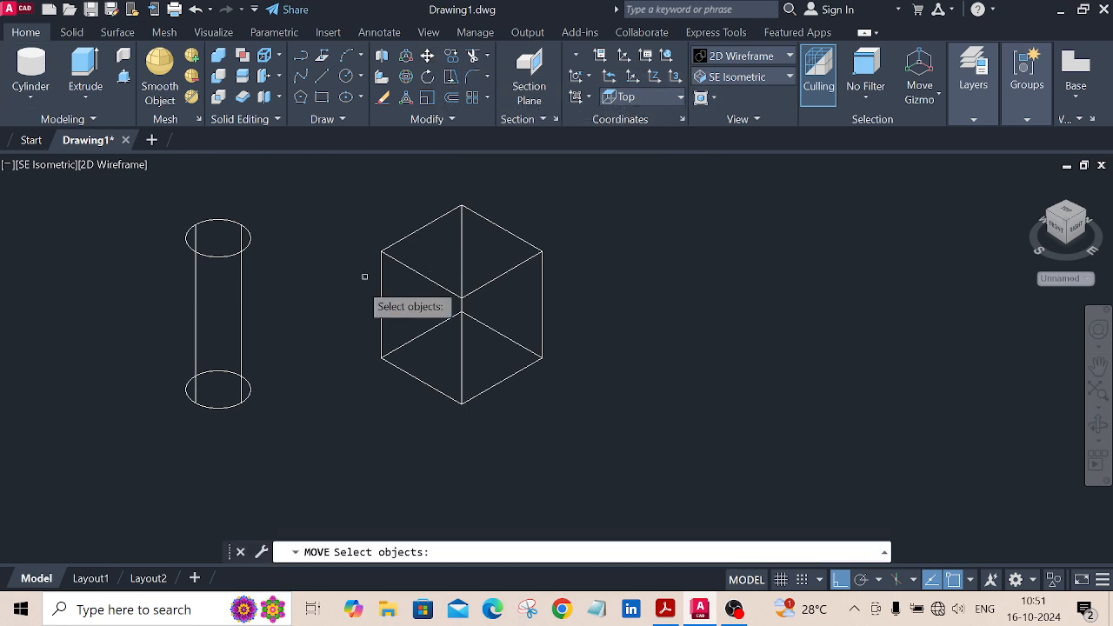
pyautogui.click(238, 295)
pyautogui.press('Return')
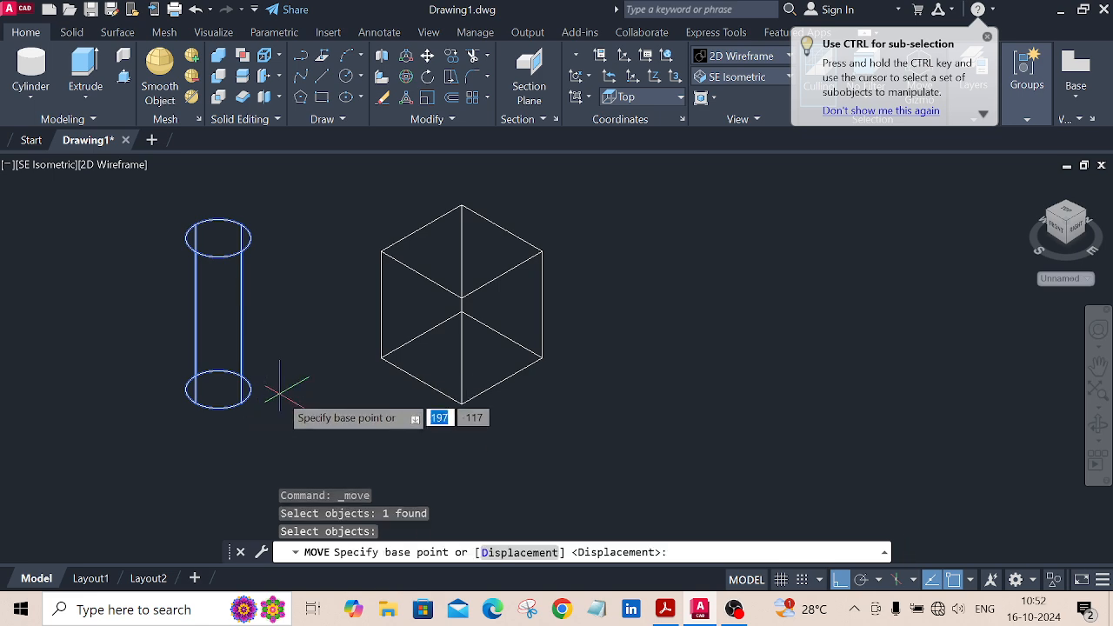
pyautogui.click(217, 389)
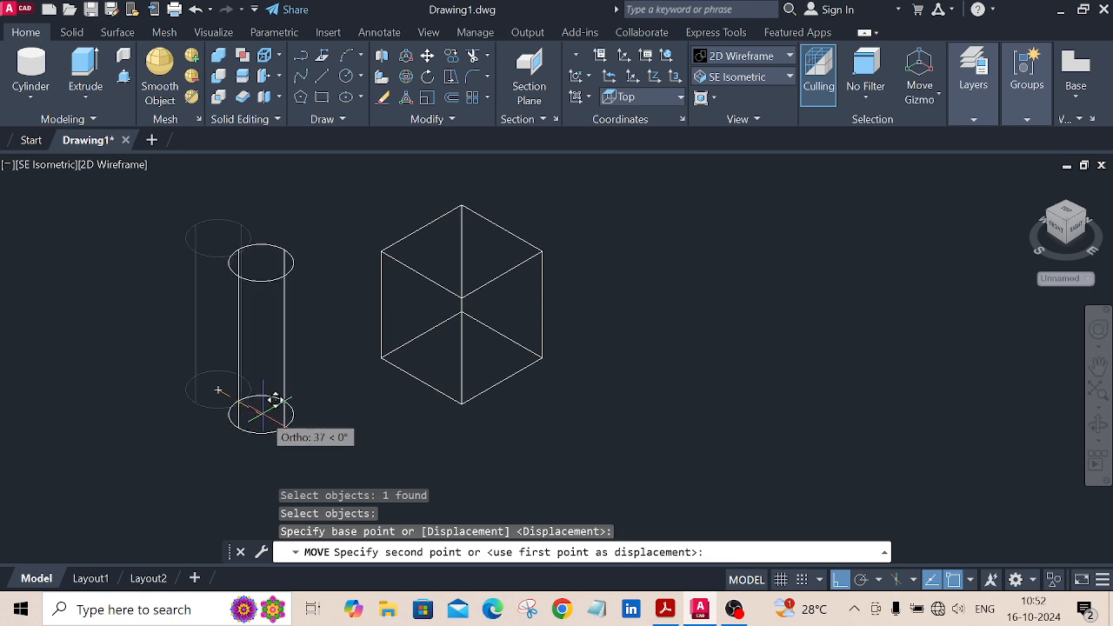
pyautogui.press('F8')
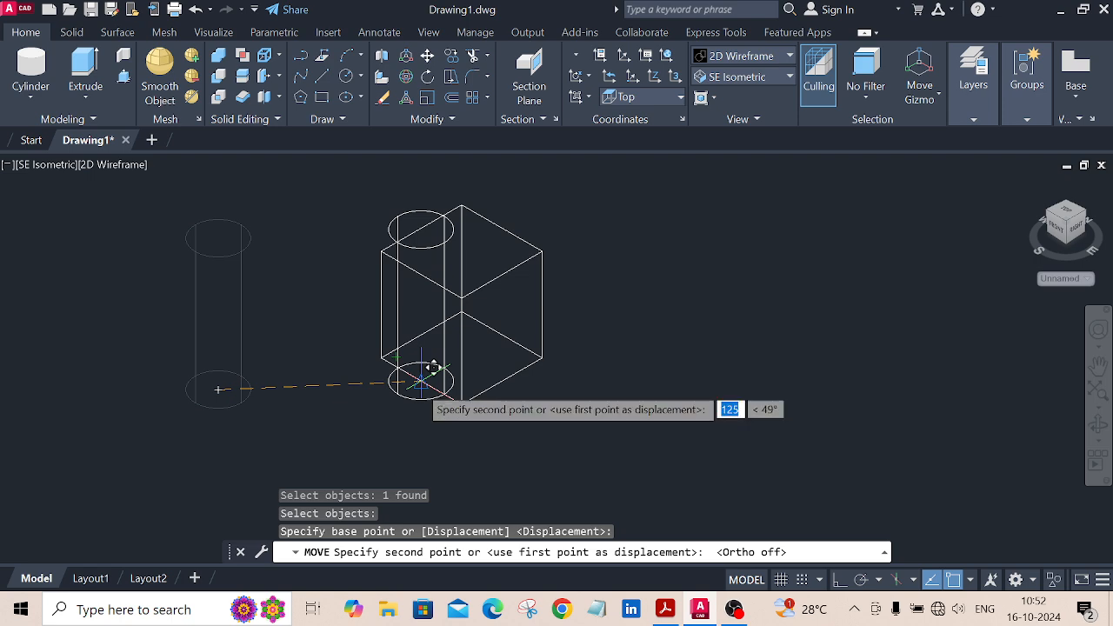
pyautogui.write('MID')
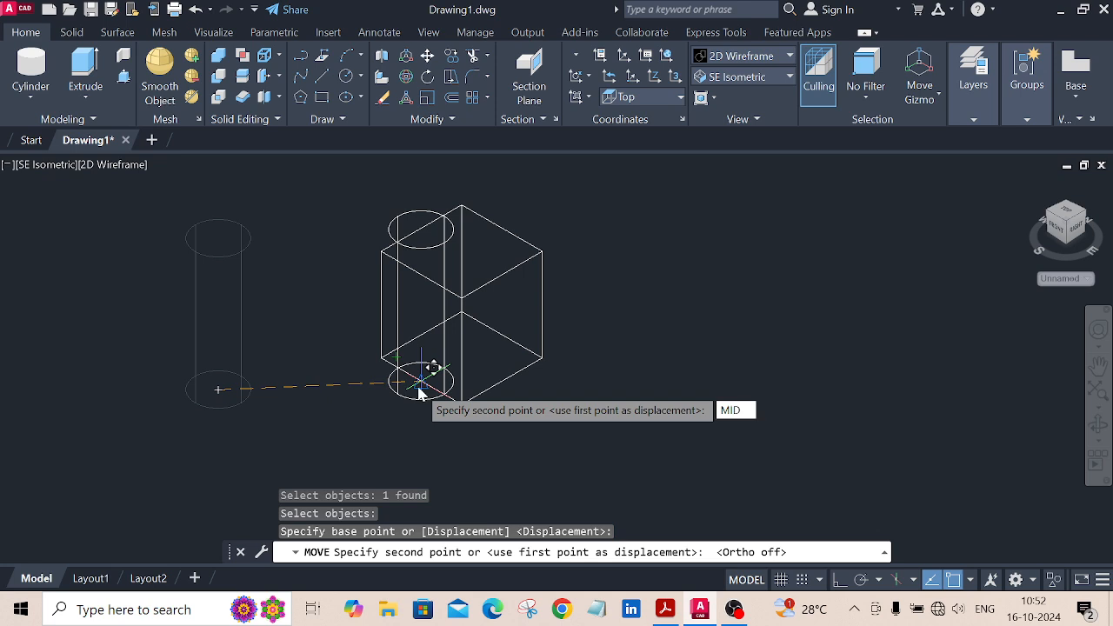
pyautogui.press('Return')
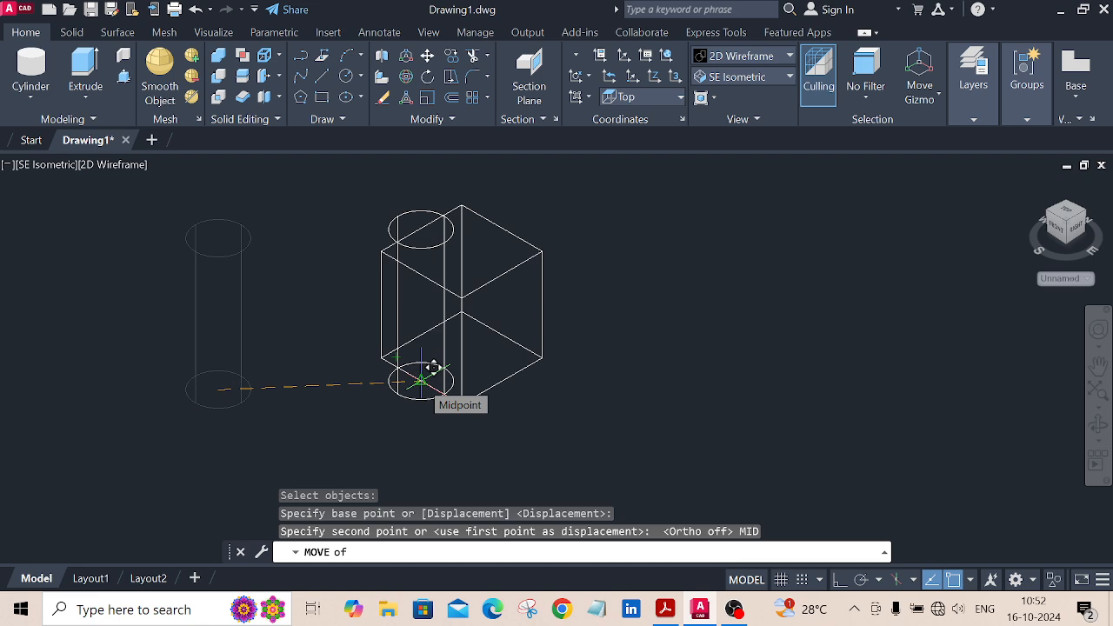
pyautogui.click(421, 380)
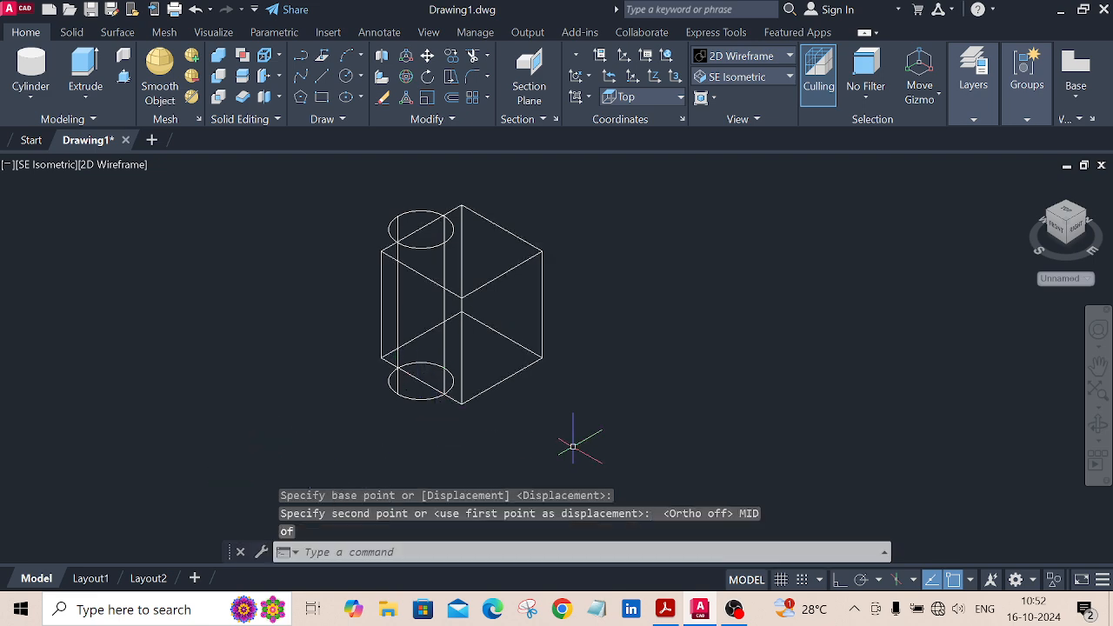
# Subtract the cylinder from the 70 x 70 x 80 box to cut the semicircular recess in its front face
pyautogui.moveTo(573, 447); pyautogui.dragTo(496, 482, button='middle')
pyautogui.scroll(2, 367, 373)
pyautogui.moveTo(382, 378)
pyautogui.mouseDown(button='middle')
pyautogui.moveTo(422, 369)
pyautogui.moveTo(491, 380)
pyautogui.mouseUp(button='middle')
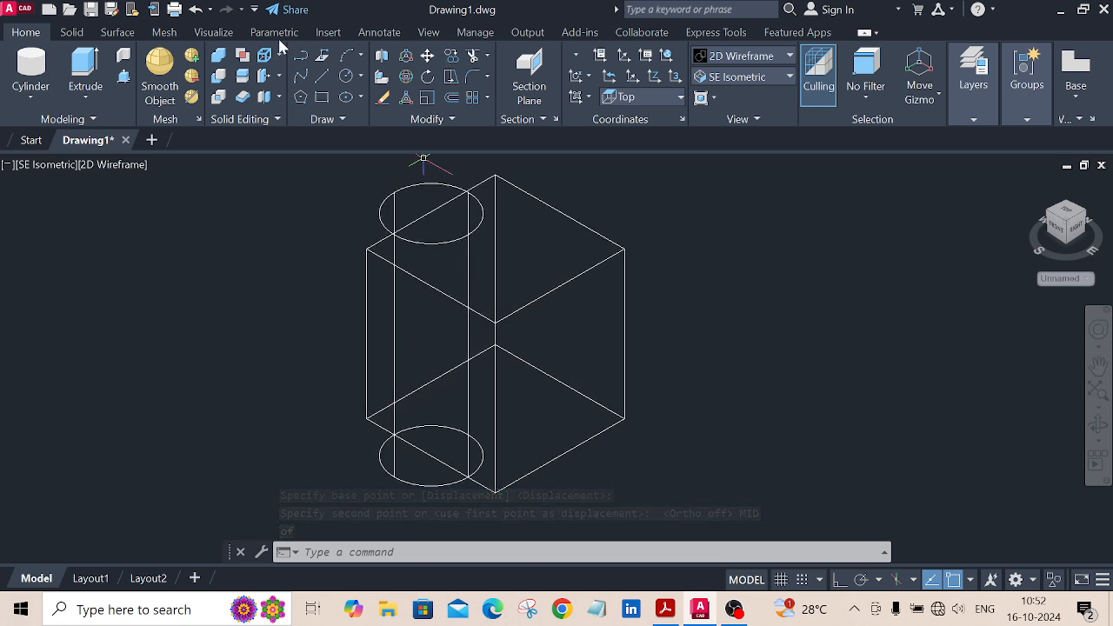
pyautogui.click(73, 35)
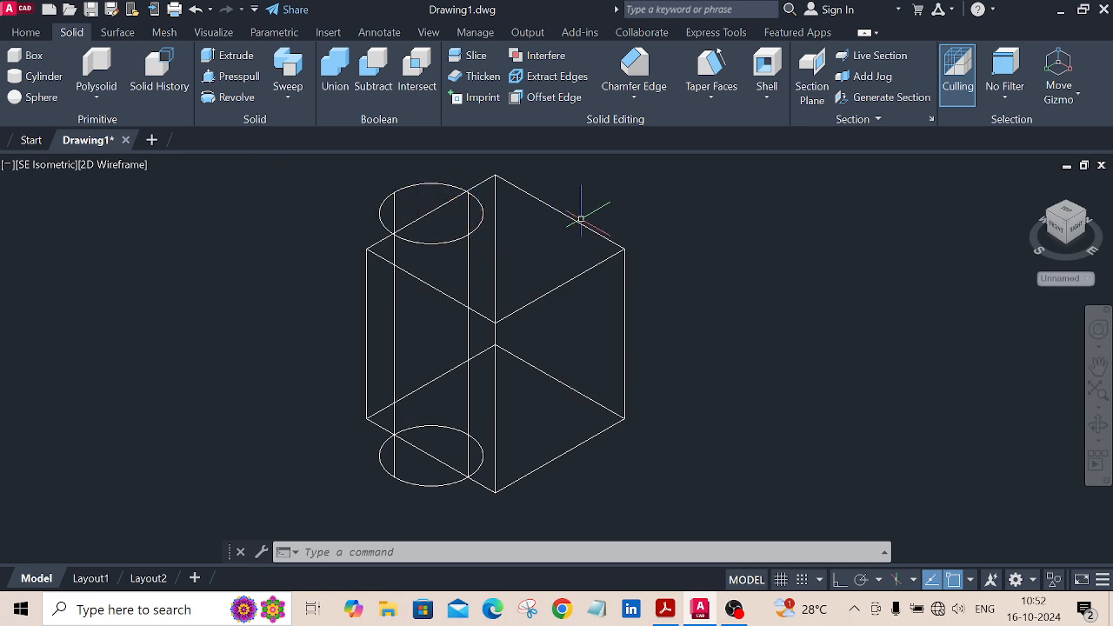
pyautogui.click(377, 70)
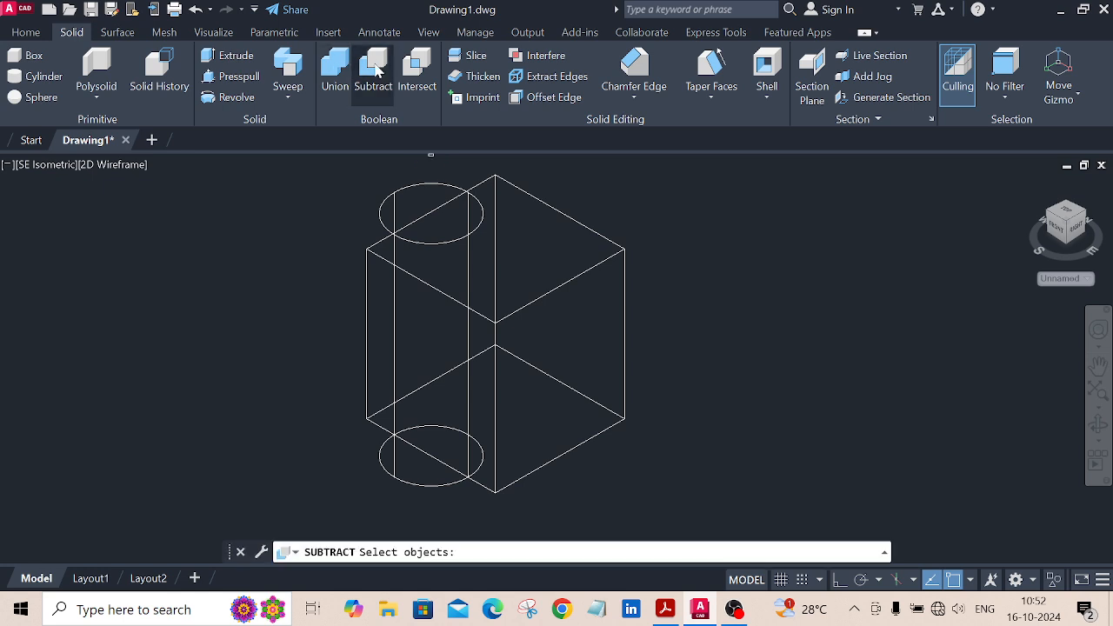
pyautogui.click(624, 271)
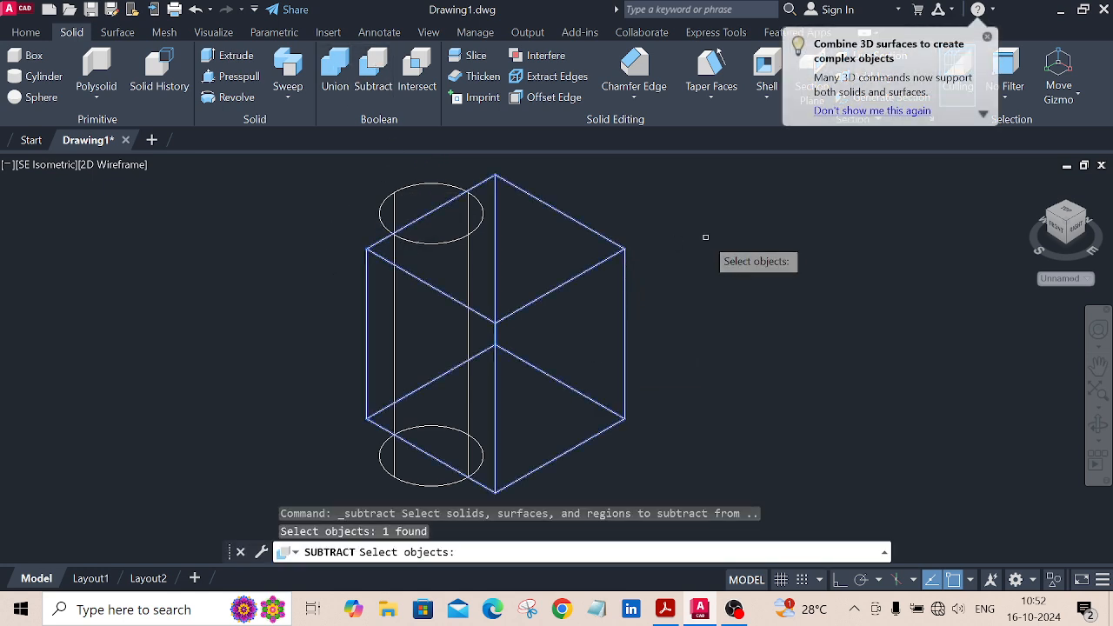
pyautogui.press('Return')
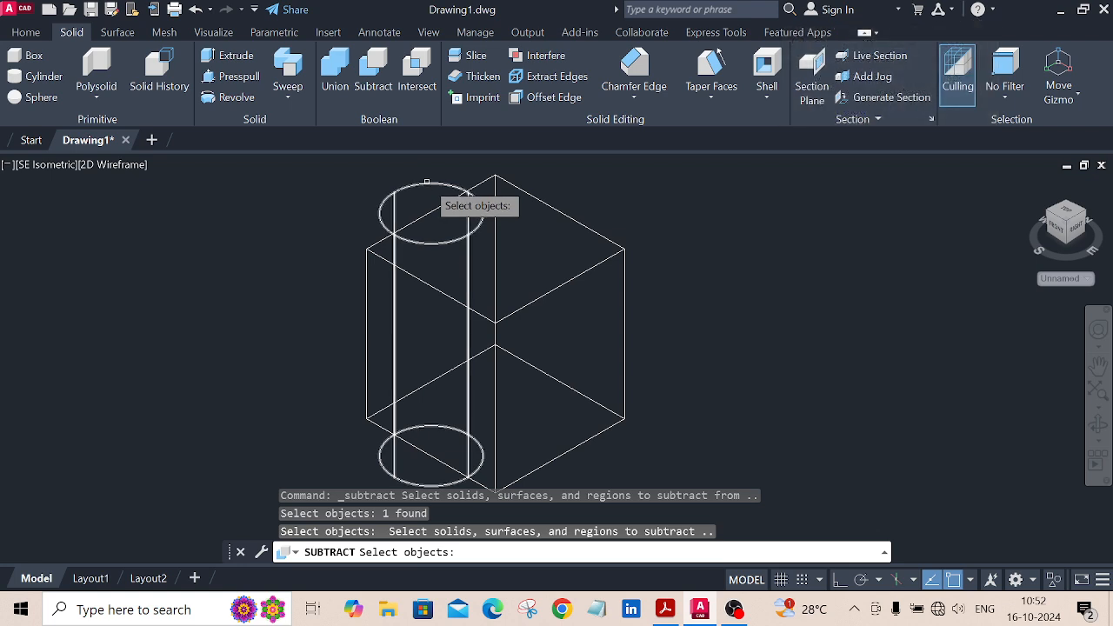
pyautogui.click(429, 184)
pyautogui.press('Return')
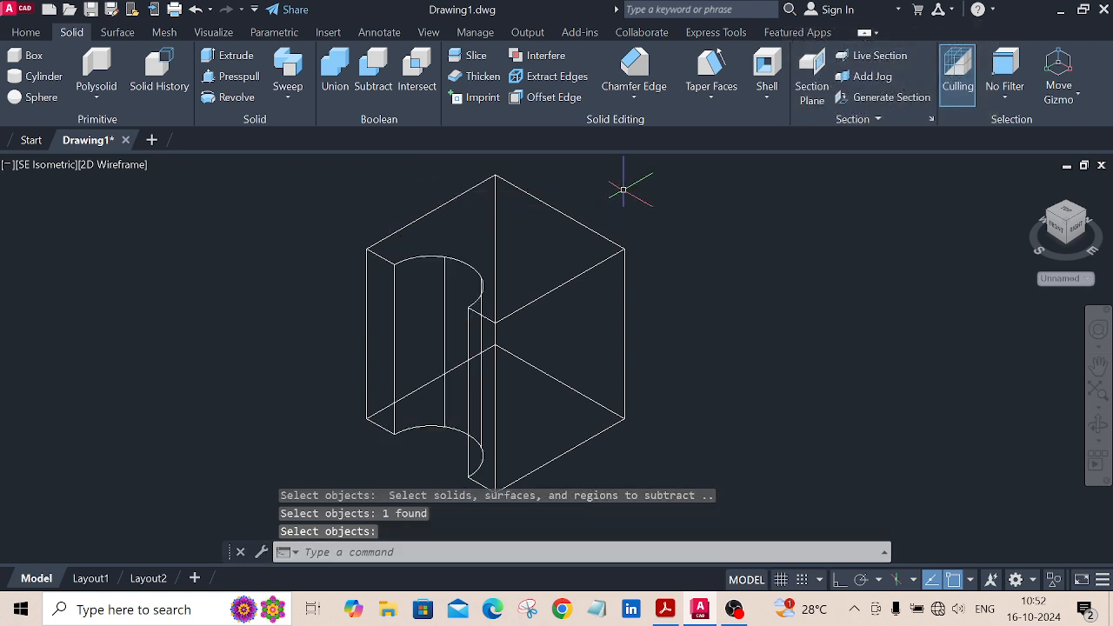
# Display the cut block in the Realistic visual style to inspect the semicircular recess
pyautogui.moveTo(752, 300); pyautogui.dragTo(684, 274, button='middle')
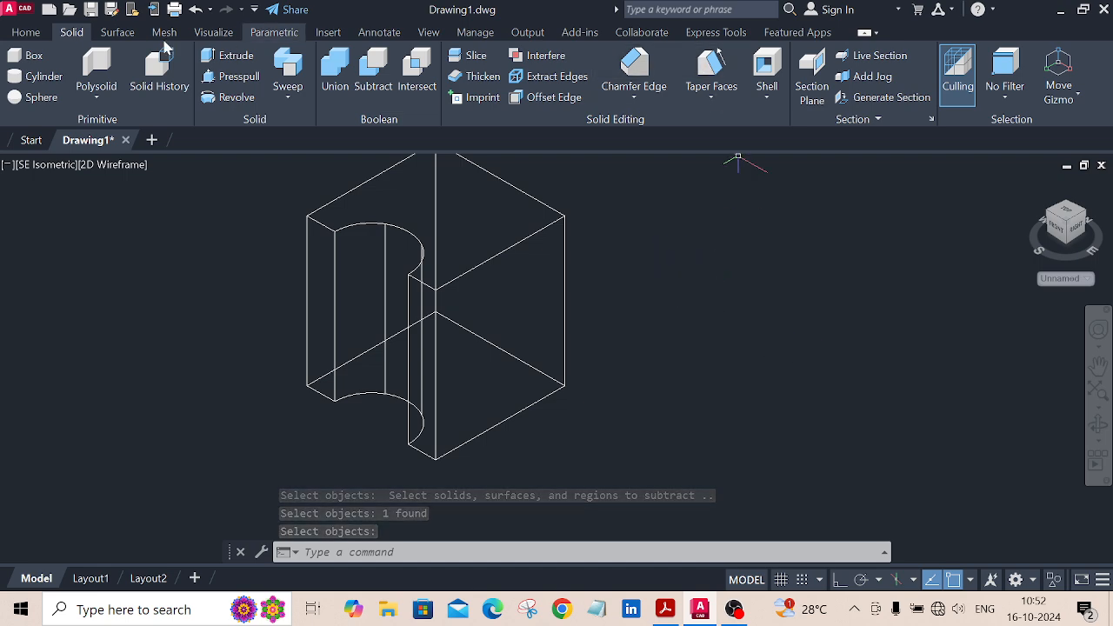
pyautogui.click(26, 32)
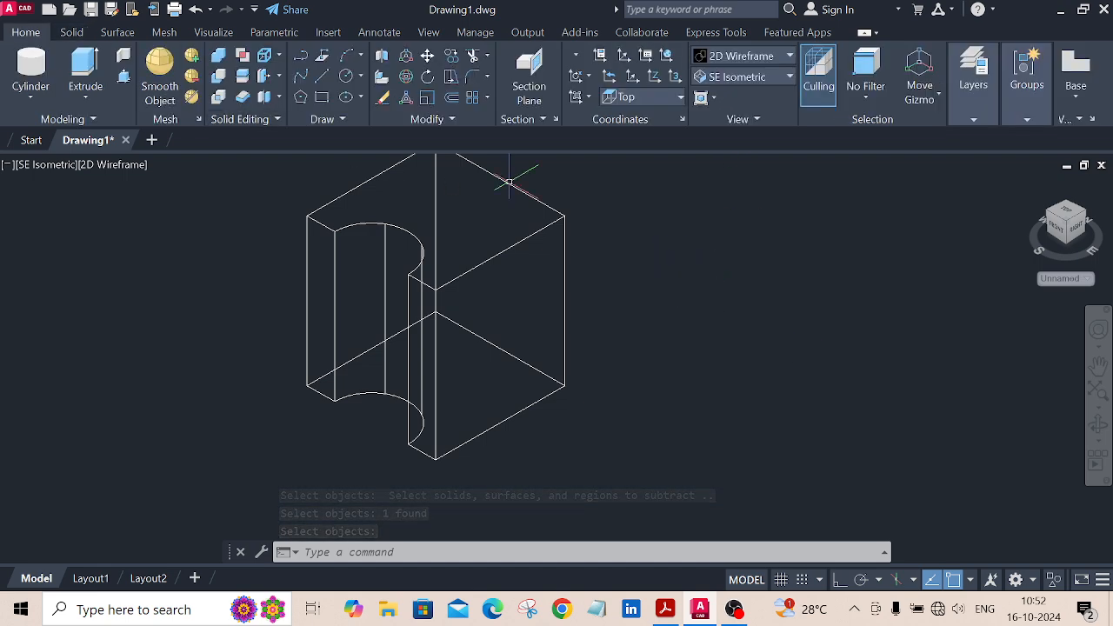
pyautogui.click(773, 57)
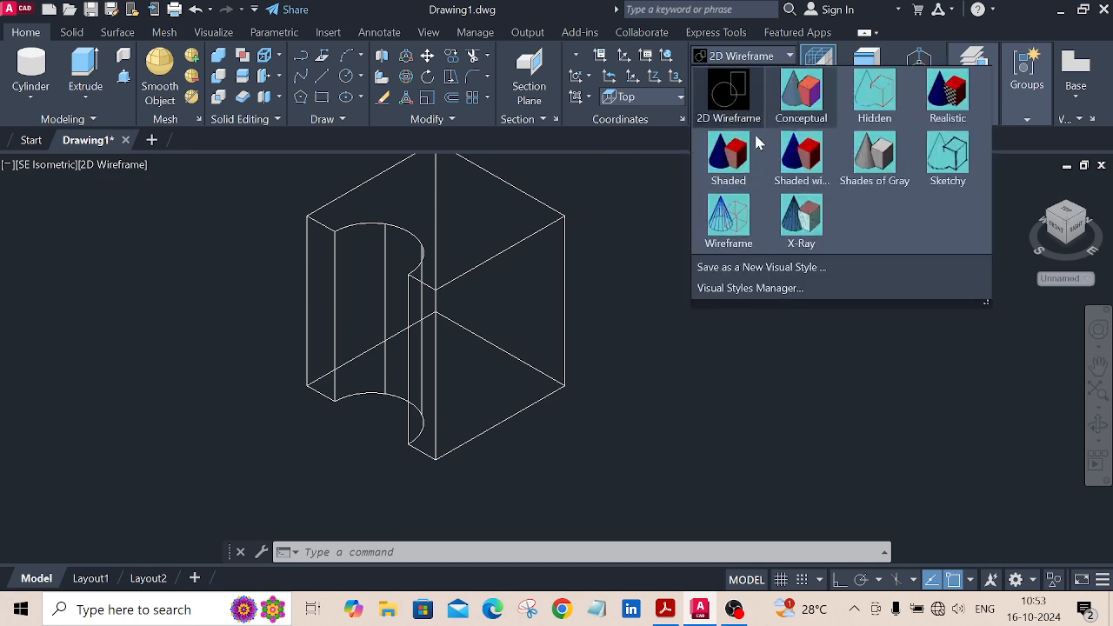
pyautogui.click(951, 100)
pyautogui.moveTo(722, 303); pyautogui.dragTo(692, 329, button='middle')
# Check the rear notch's dimensions in the PDF drawing, then return to AutoCAD and restore the 2D Wireframe visual style
pyautogui.click(665, 609)
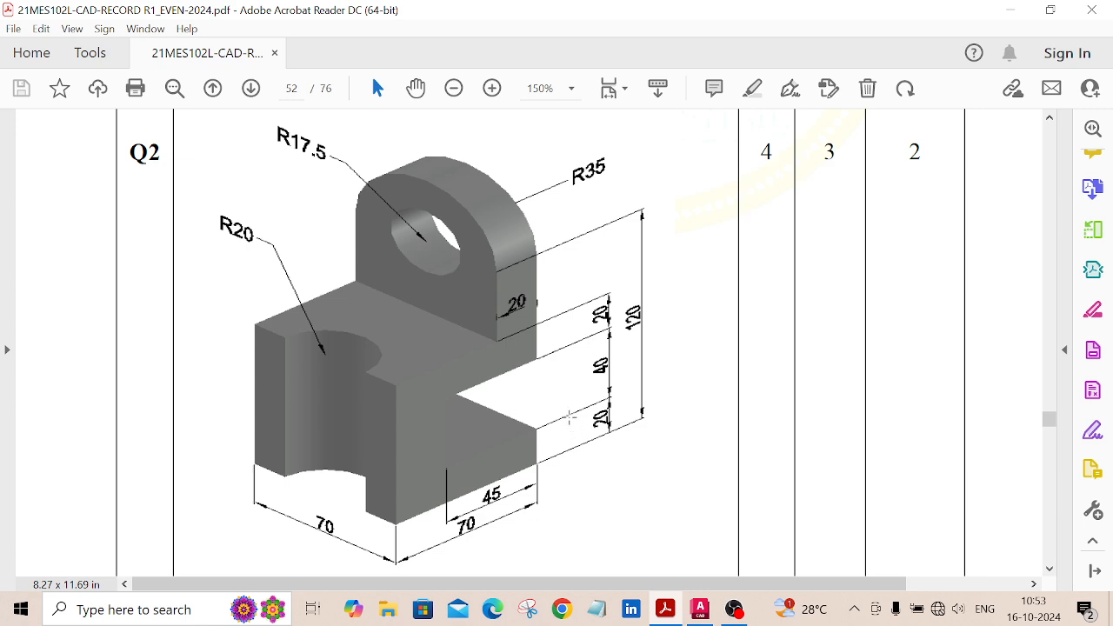
pyautogui.moveTo(700, 617)
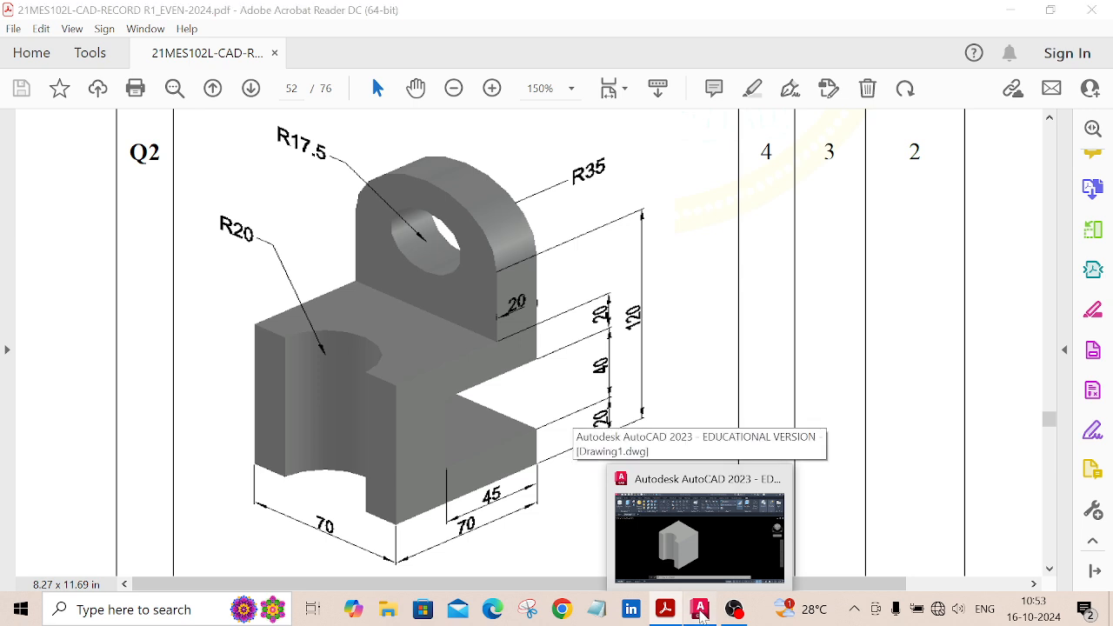
pyautogui.click(700, 613)
pyautogui.moveTo(660, 398); pyautogui.dragTo(468, 364, button='middle')
pyautogui.press('Escape')
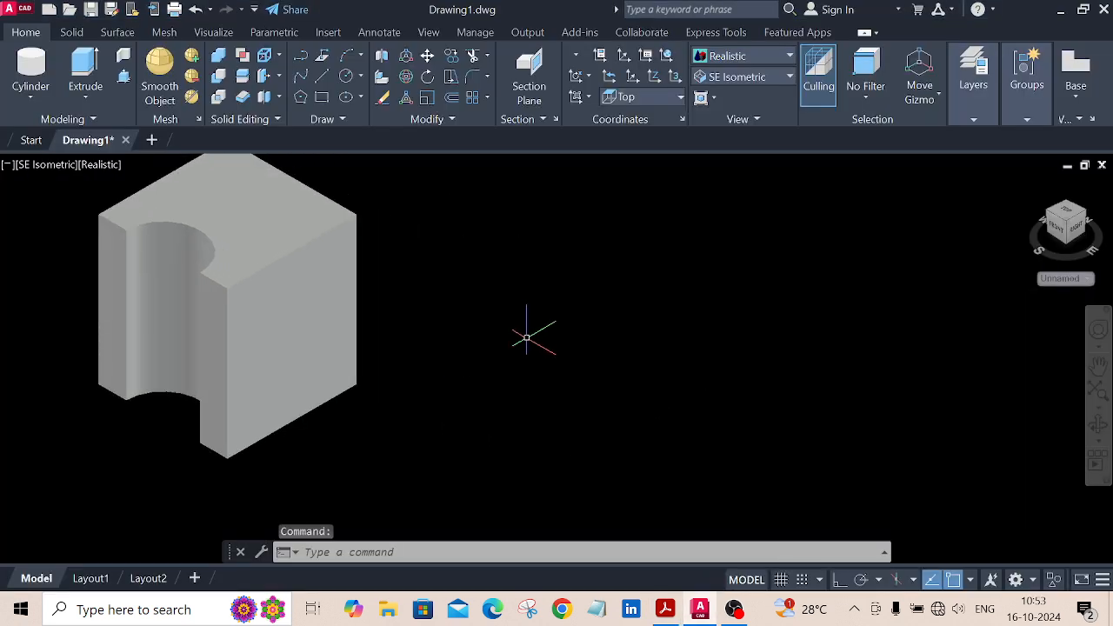
pyautogui.click(783, 54)
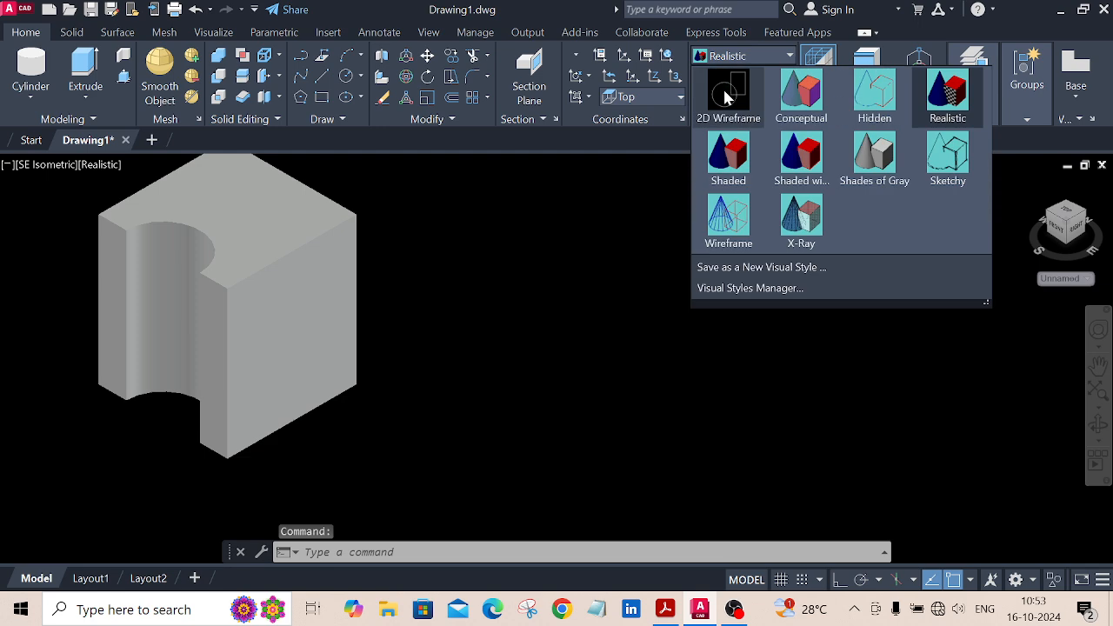
pyautogui.click(736, 100)
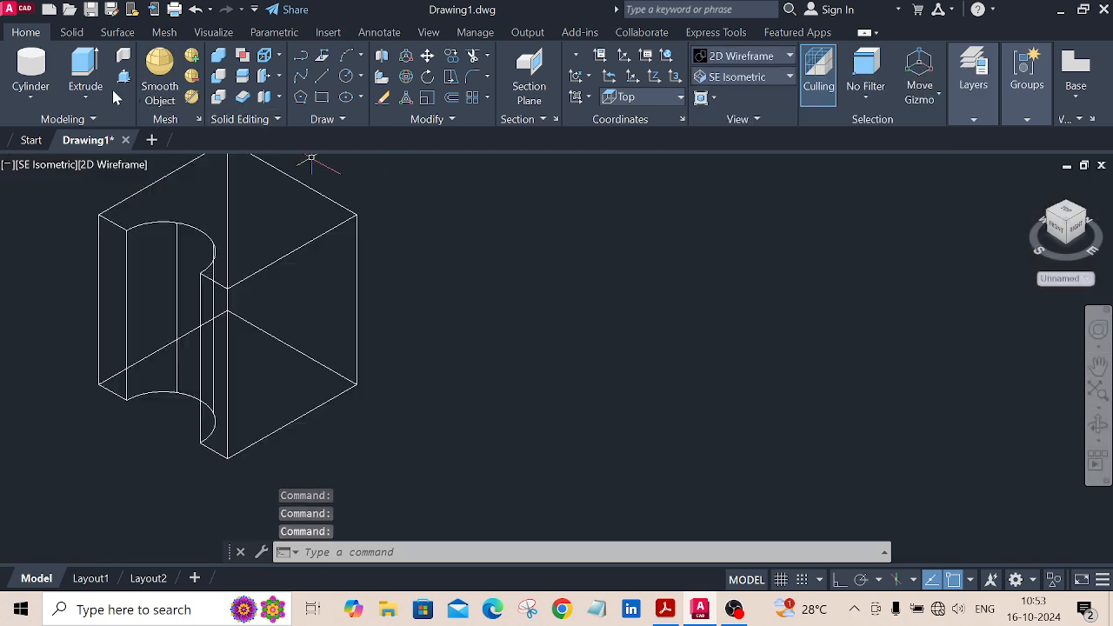
# Start a solid box beside the block using the Length option and, with ortho on, make it 70 long
pyautogui.click(30, 98)
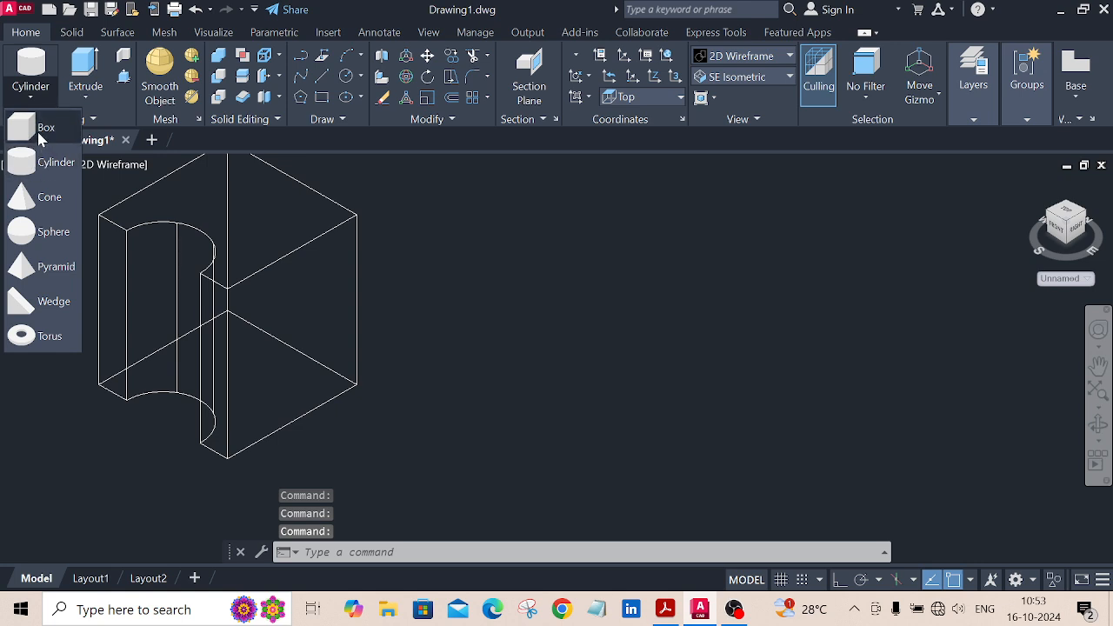
pyautogui.click(41, 131)
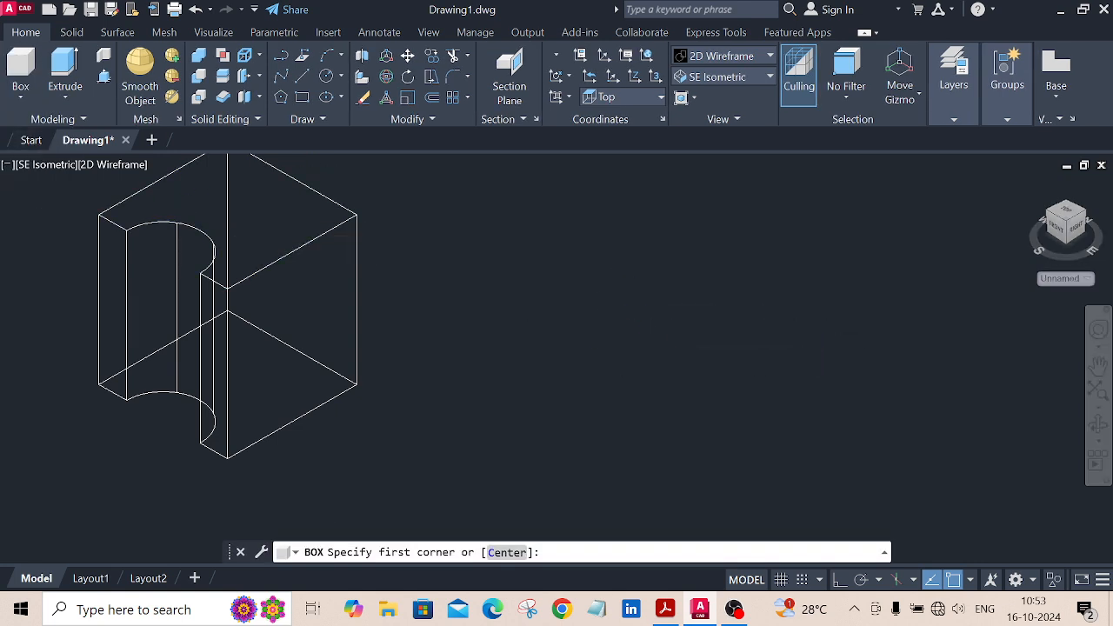
pyautogui.click(608, 341)
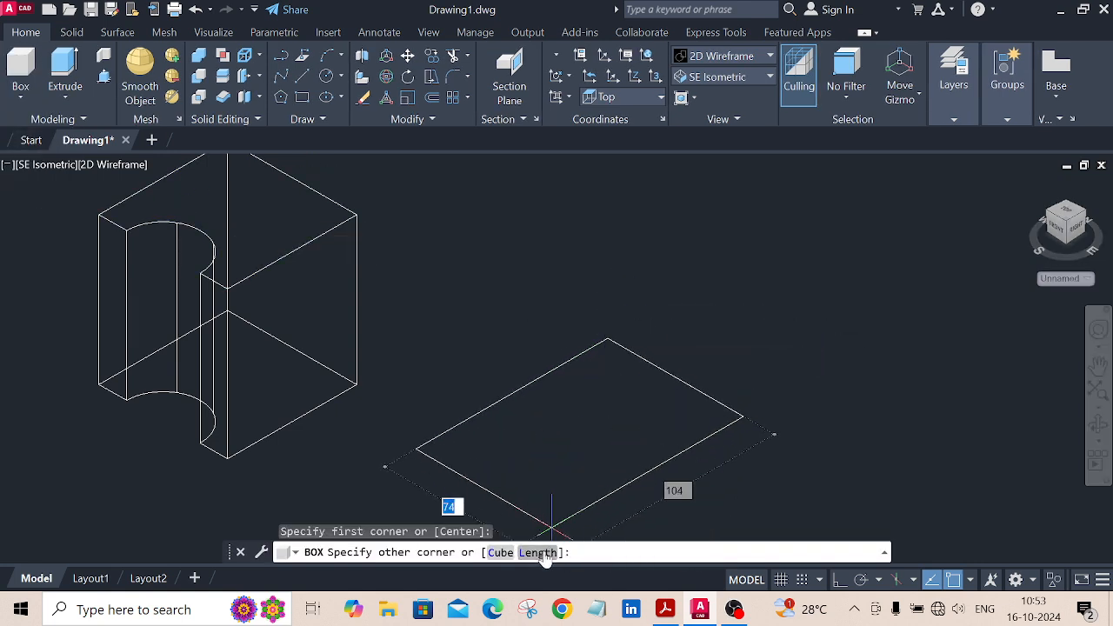
pyautogui.write('L')
pyautogui.press('Return')
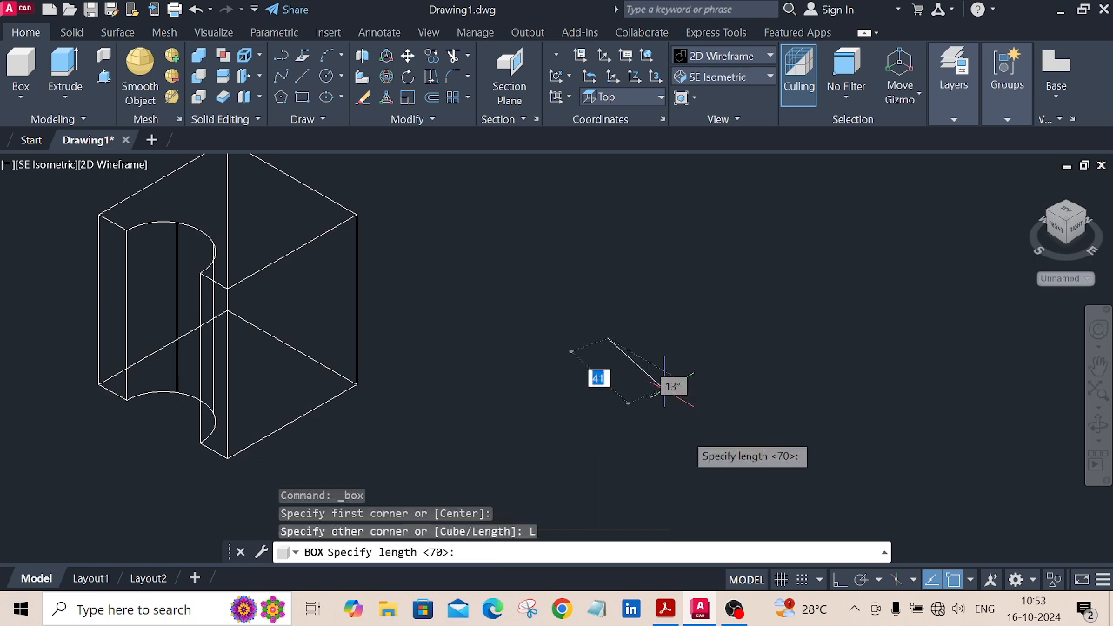
pyautogui.click(839, 580)
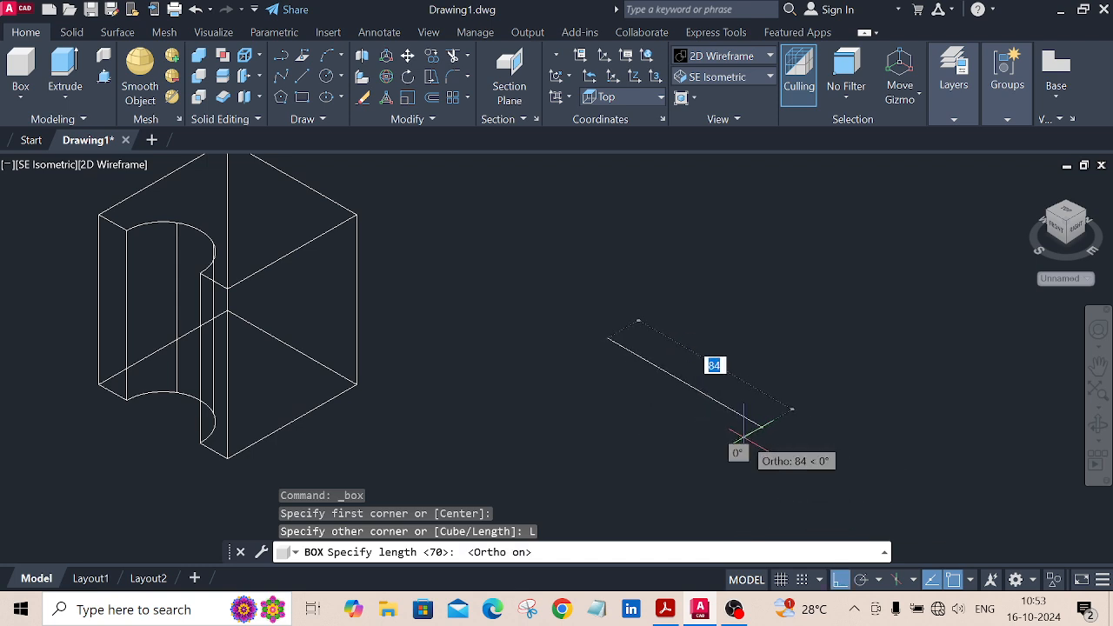
pyautogui.write('7')
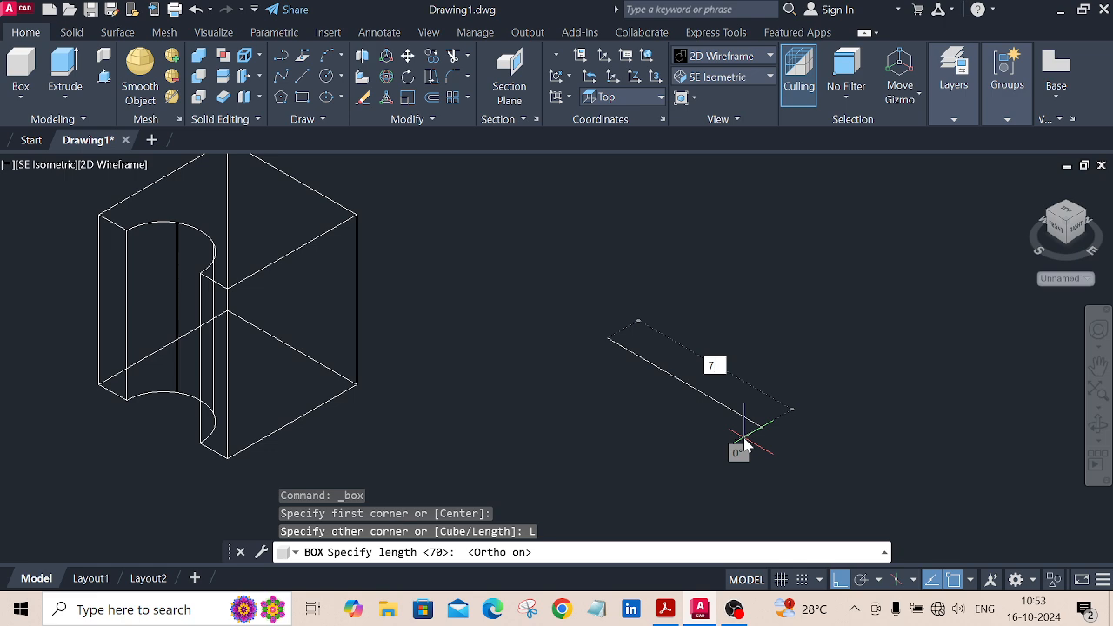
pyautogui.press('Return')
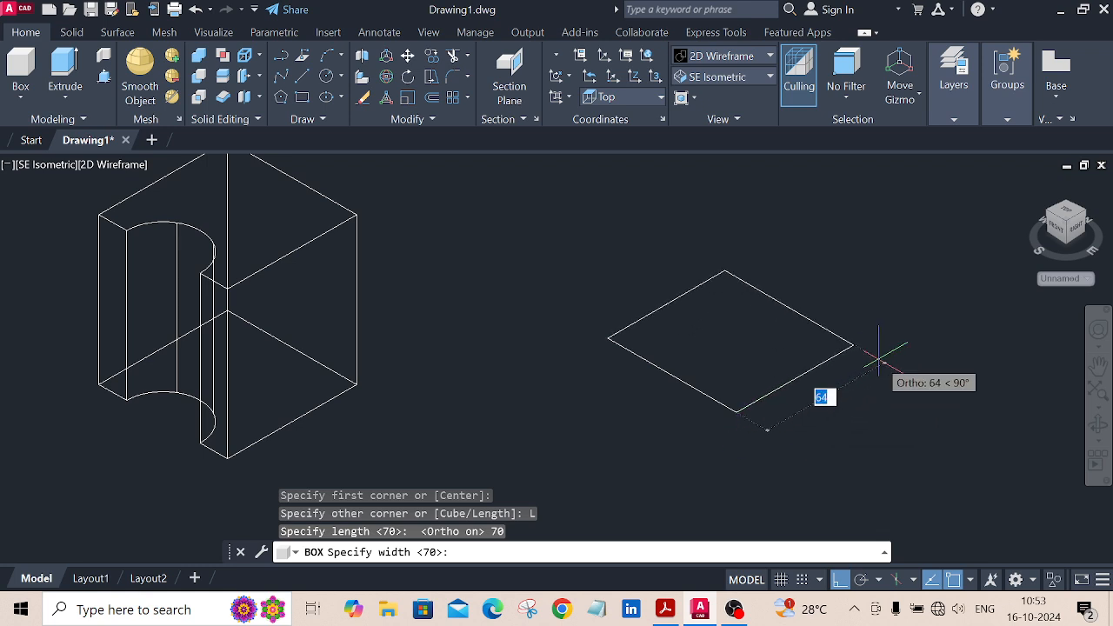
# Finish the box with a width of 45 and a height of 40, checking both dimensions in the PDF drawing
pyautogui.write('4')
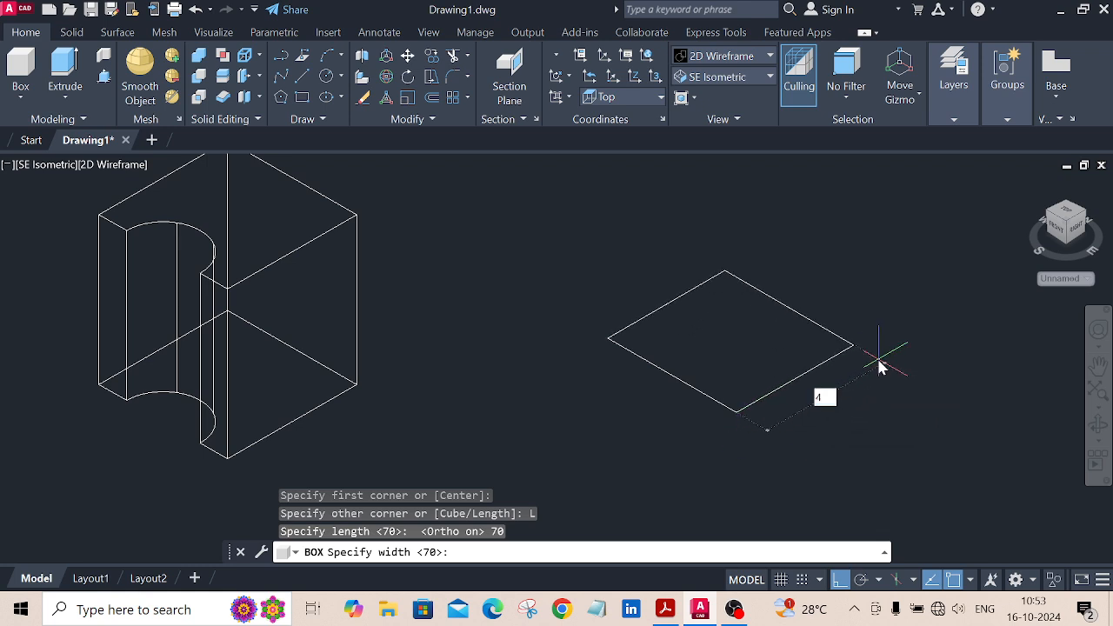
pyautogui.click(668, 613)
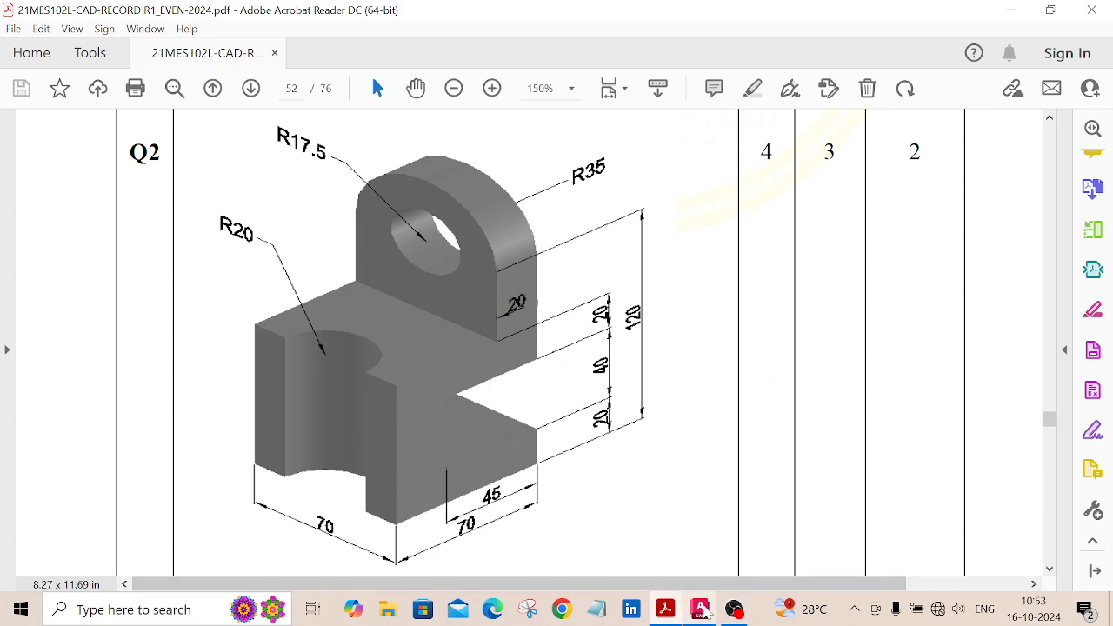
pyautogui.click(700, 610)
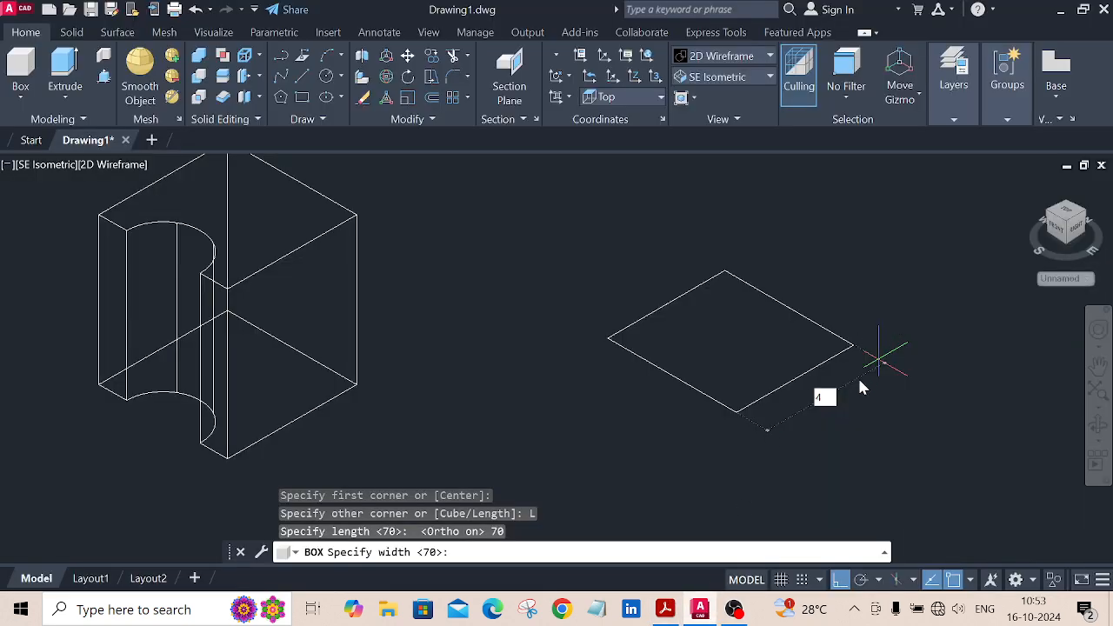
pyautogui.press('Return')
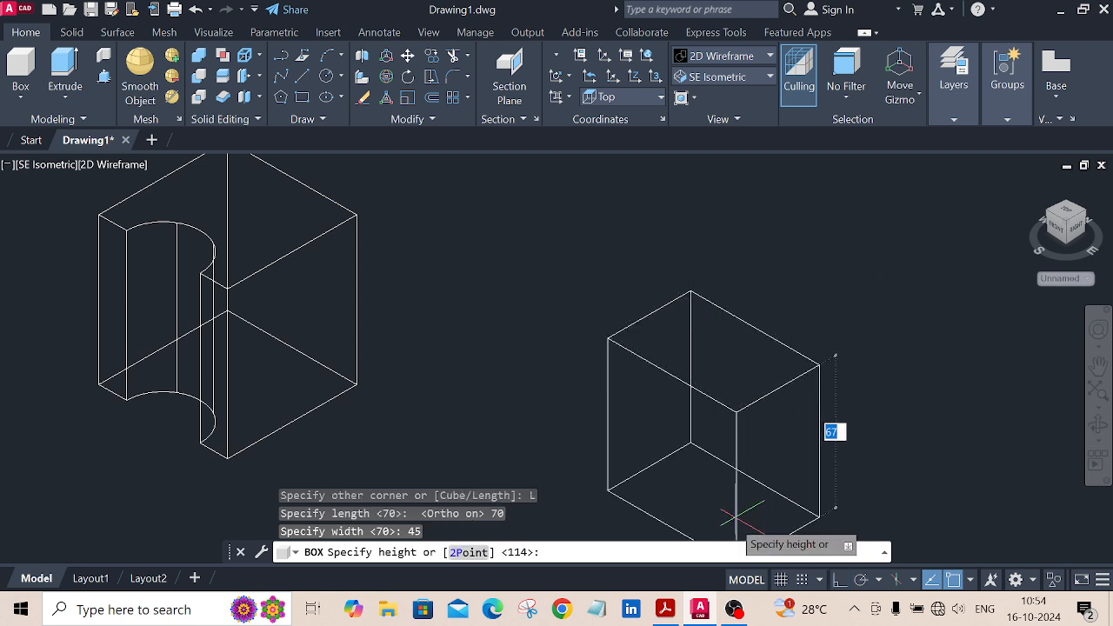
pyautogui.click(666, 609)
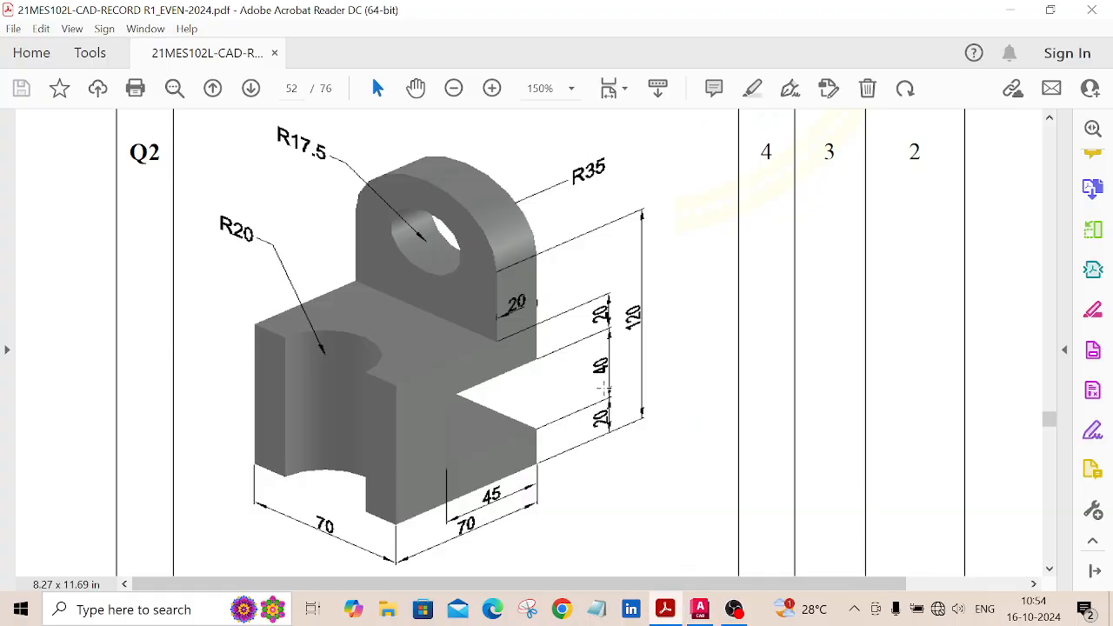
pyautogui.click(700, 609)
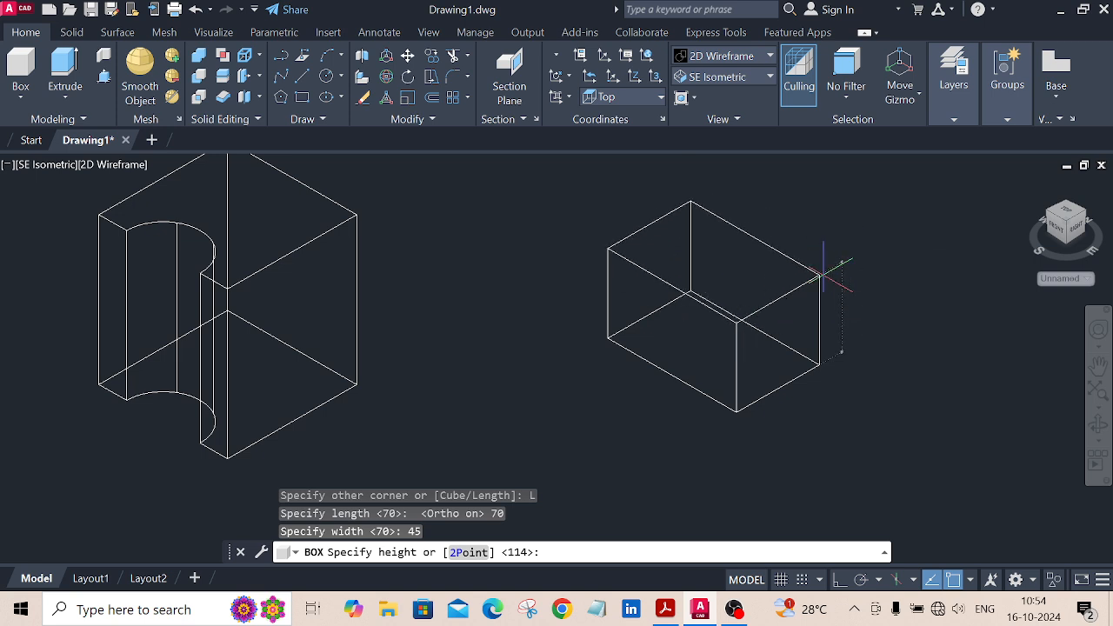
pyautogui.press('Return')
pyautogui.moveTo(569, 381); pyautogui.dragTo(619, 412, button='middle')
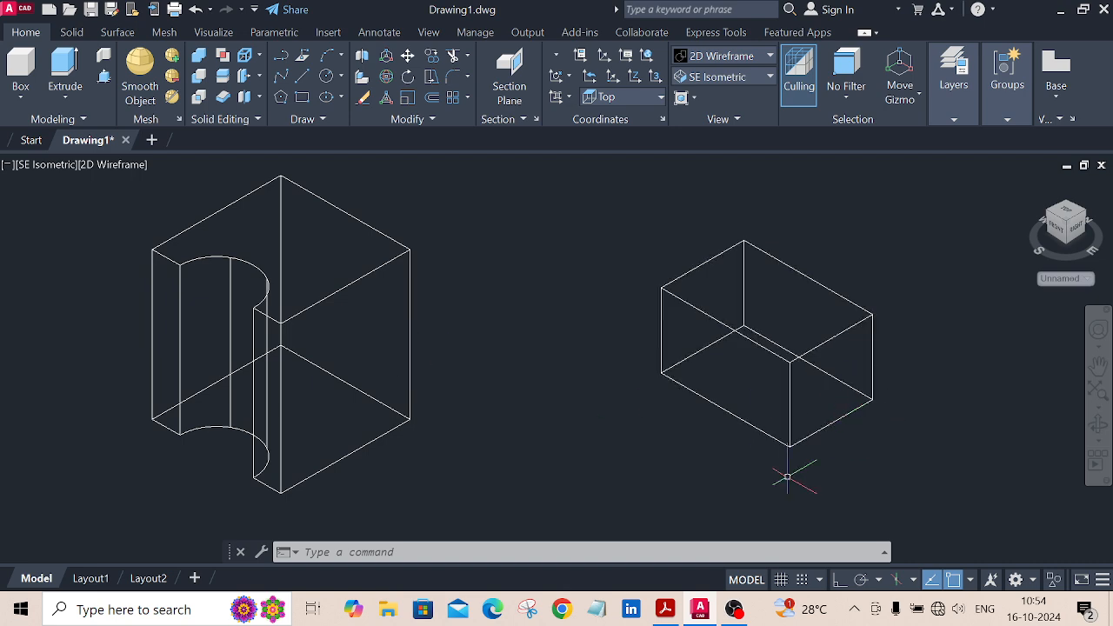
# Check the notch position in the PDF, then in AutoCAD move the smaller box from its bottom rear corner to the block's matching bottom corner
pyautogui.click(665, 608)
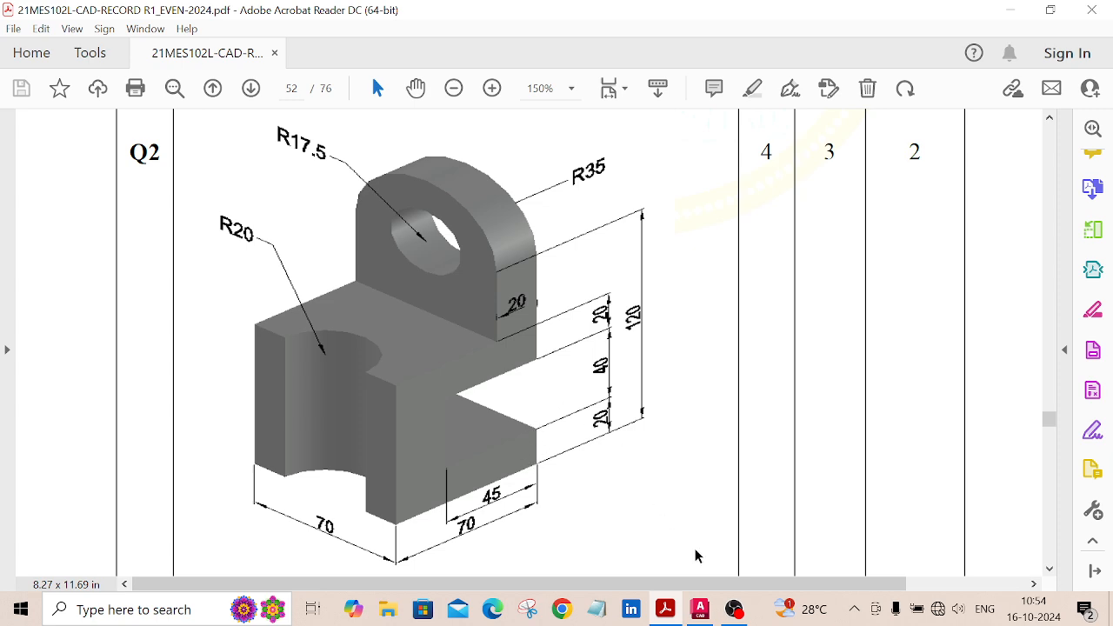
pyautogui.click(701, 612)
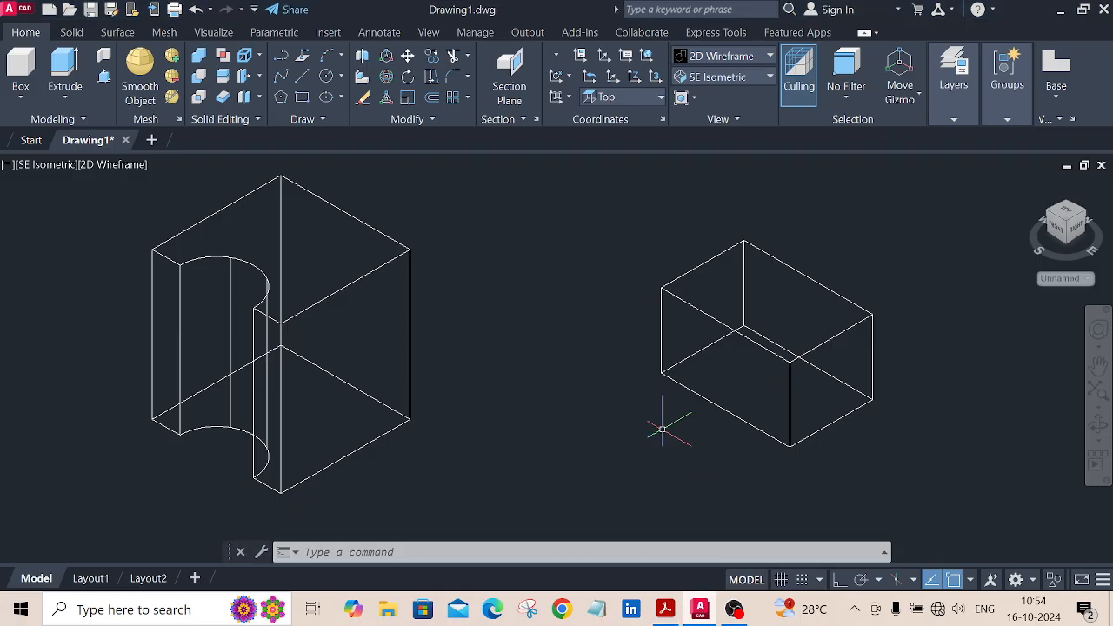
pyautogui.click(408, 61)
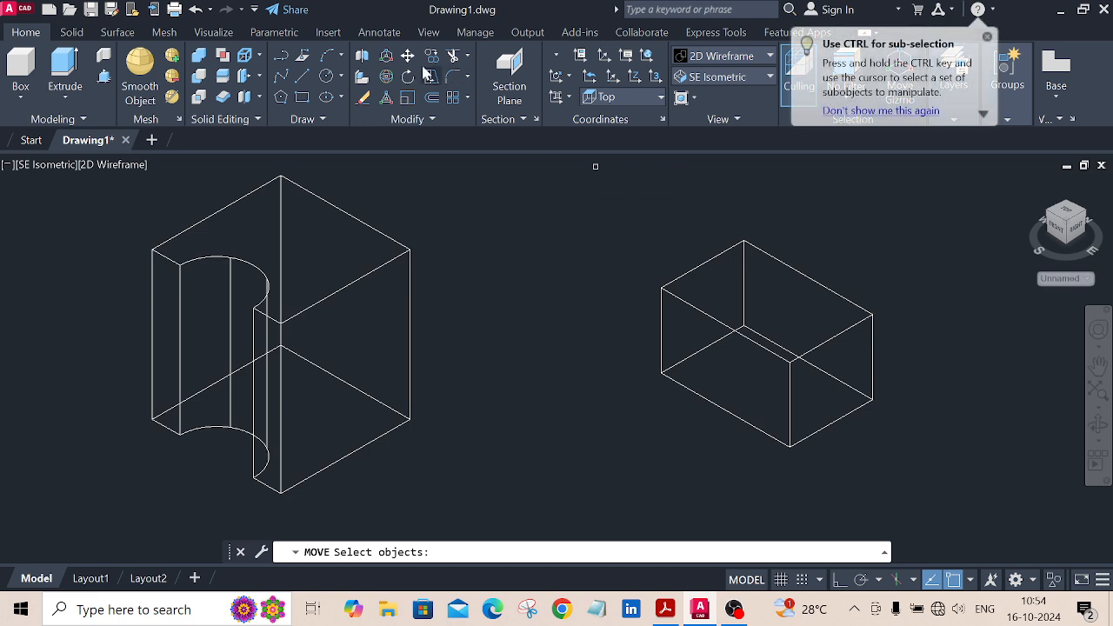
pyautogui.click(834, 290)
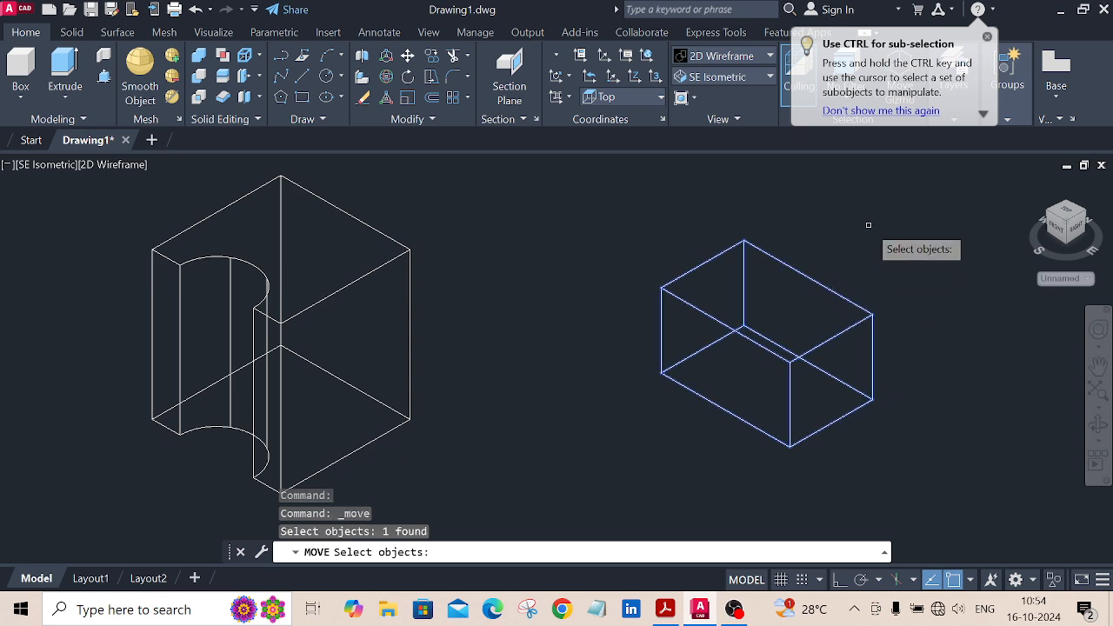
pyautogui.press('Return')
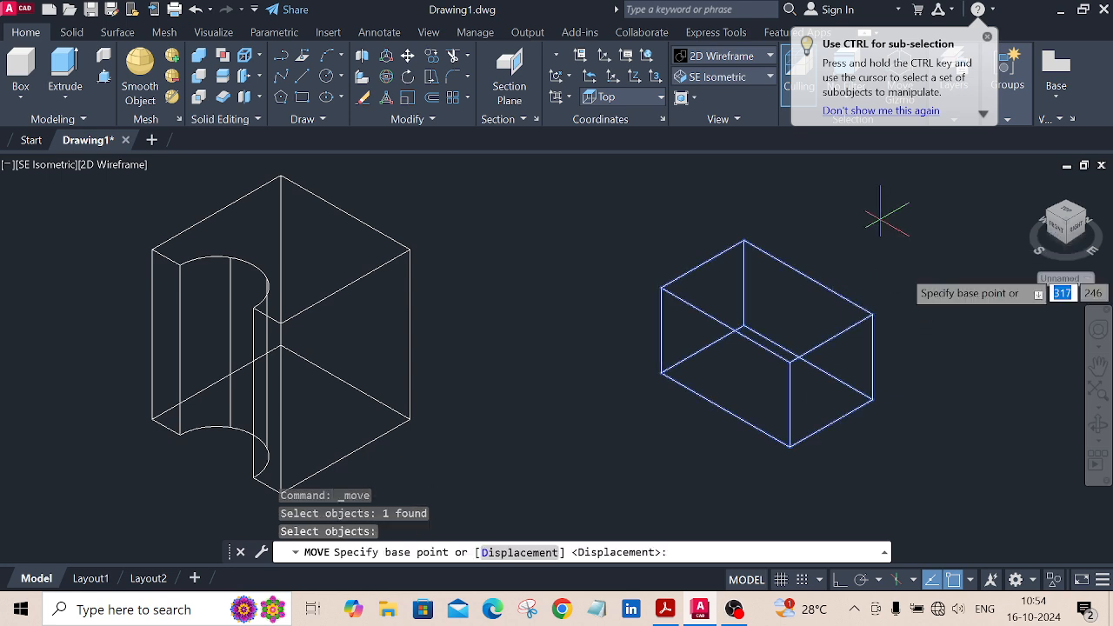
pyautogui.click(872, 399)
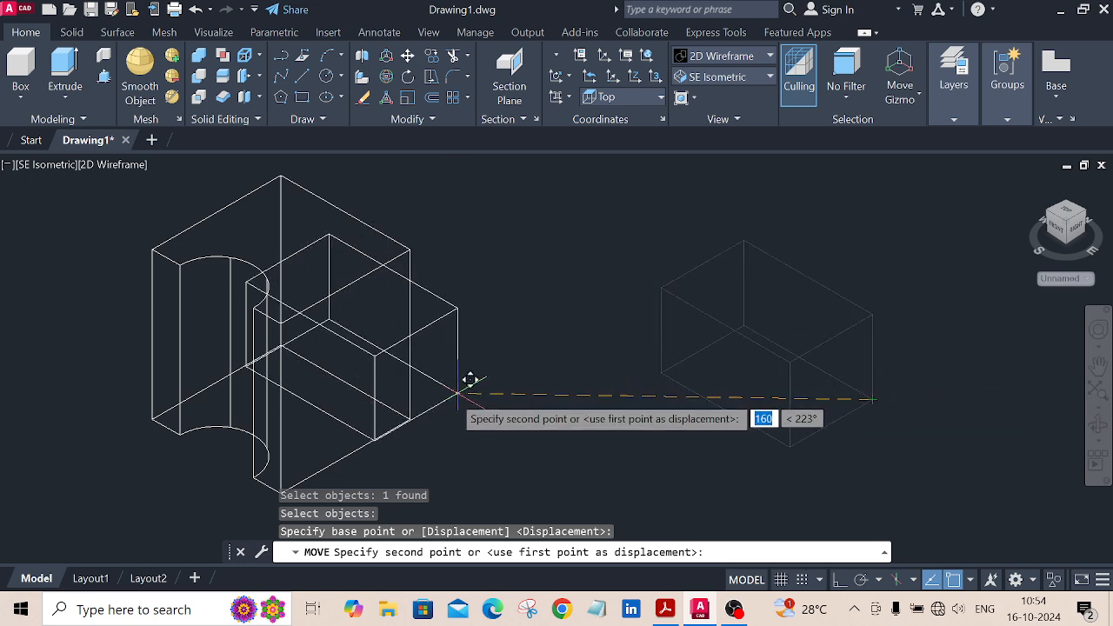
pyautogui.click(420, 413)
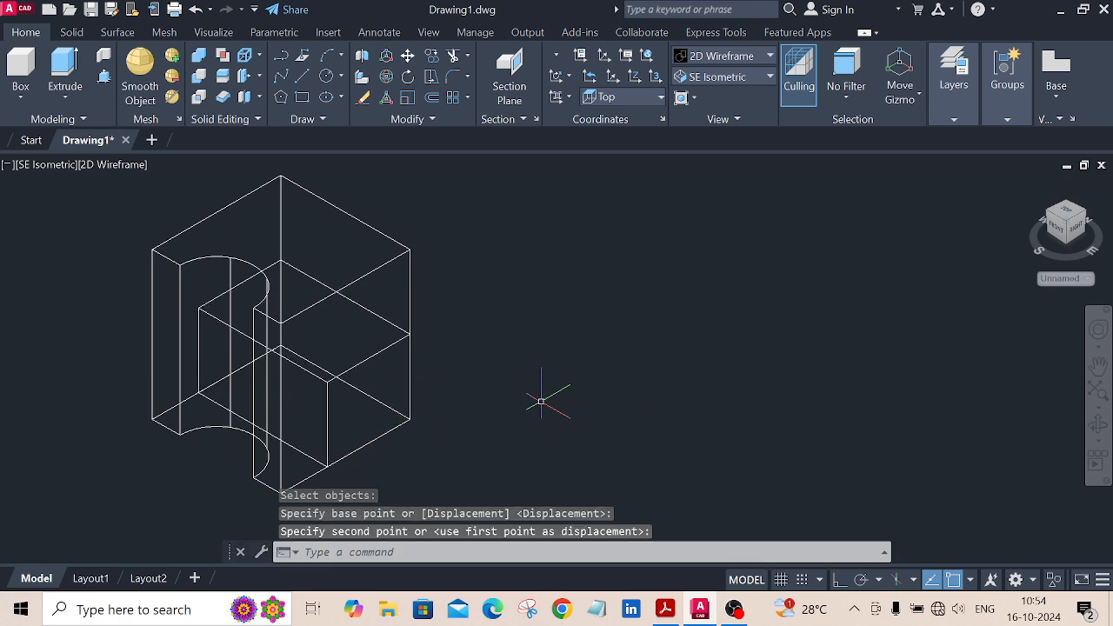
# With ortho on, move the smaller box straight up 20 inside the block to position it for the rear notch
pyautogui.moveTo(526, 400)
pyautogui.mouseDown(button='middle')
pyautogui.moveTo(512, 403)
pyautogui.moveTo(673, 388)
pyautogui.mouseUp(button='middle')
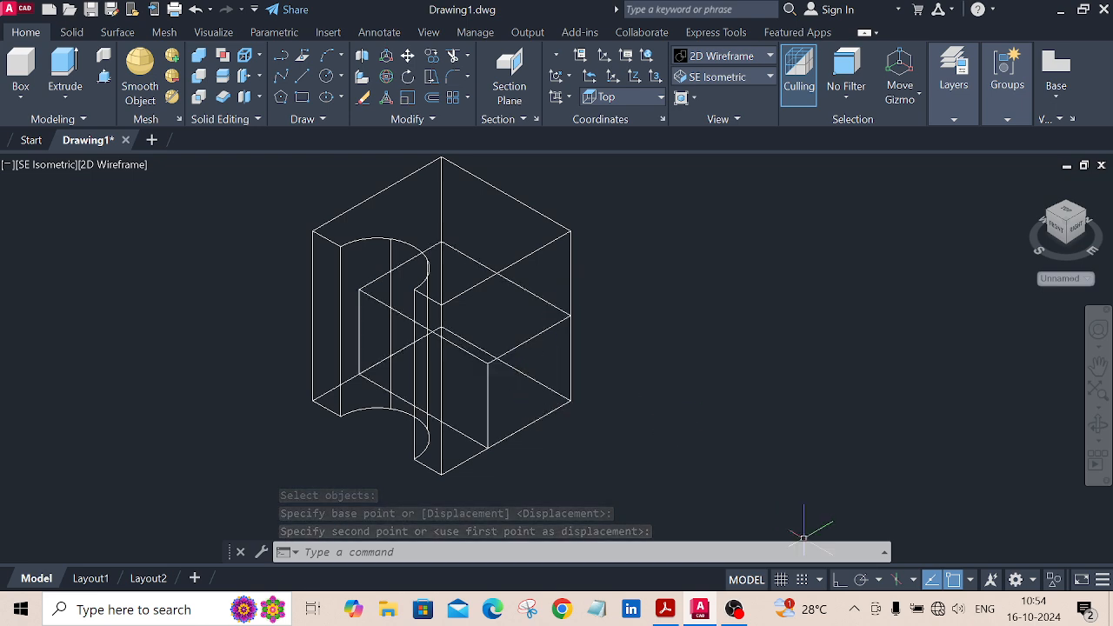
pyautogui.press('F8')
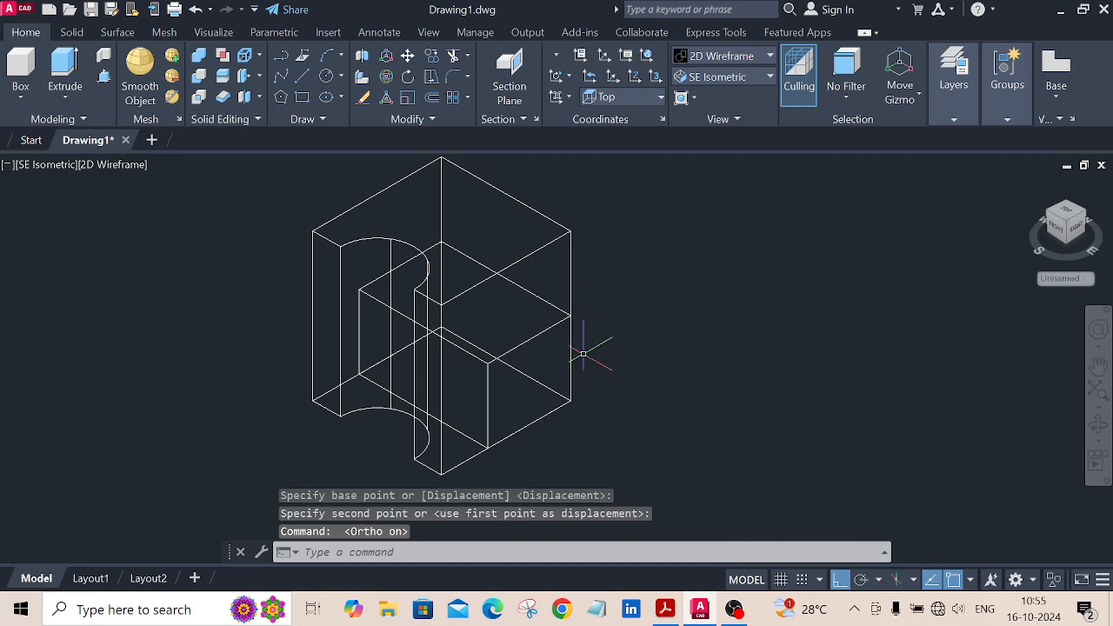
pyautogui.click(407, 59)
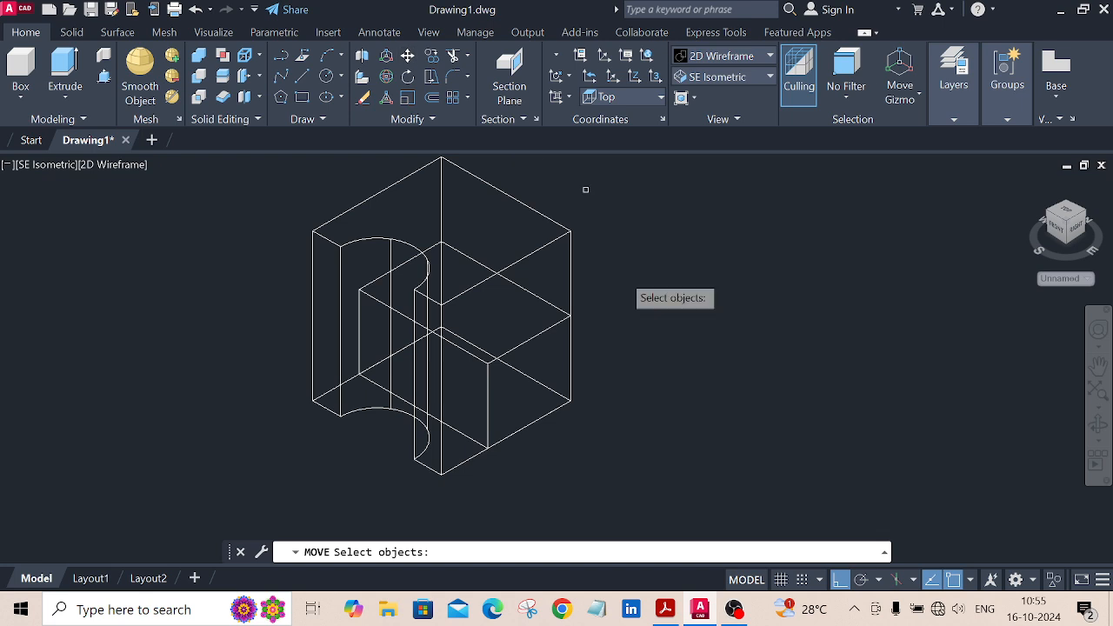
pyautogui.click(554, 327)
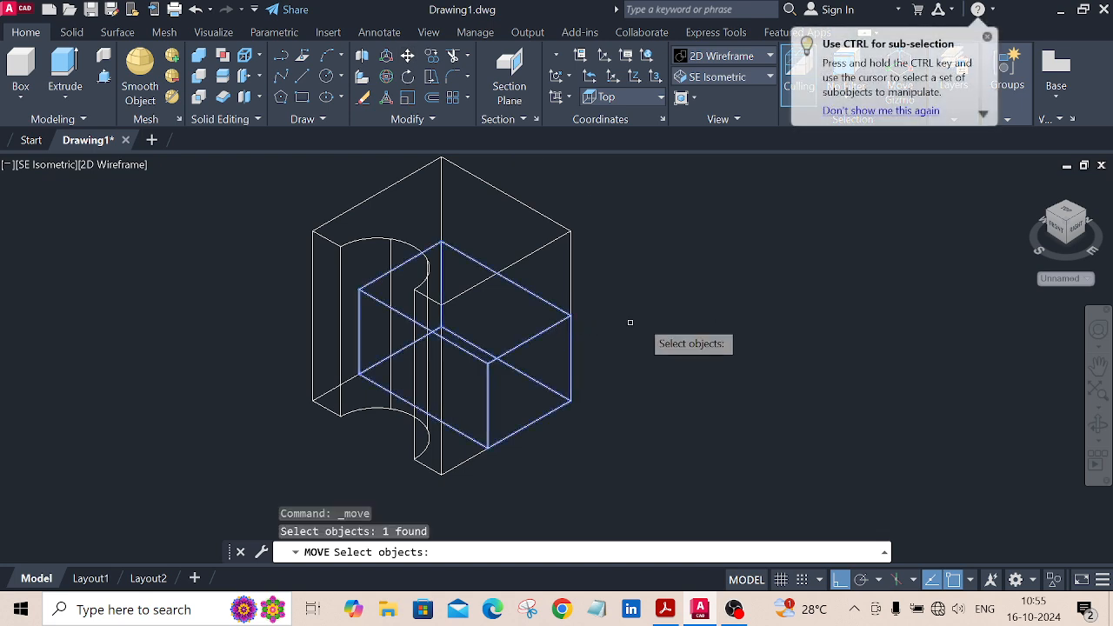
pyautogui.press('Return')
pyautogui.click(668, 355)
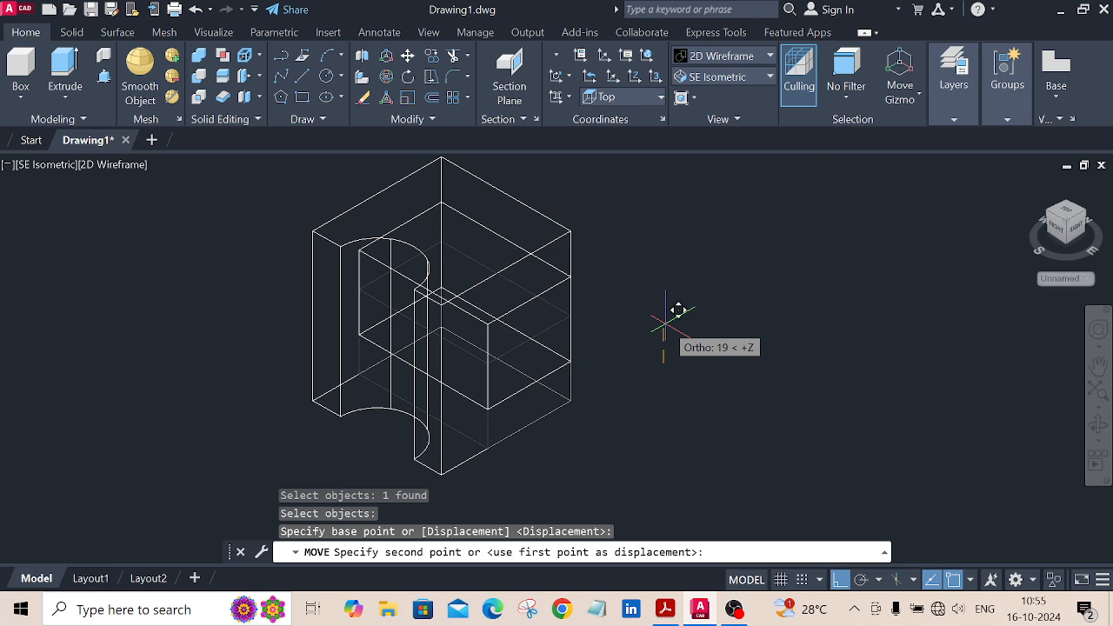
pyautogui.write('2')
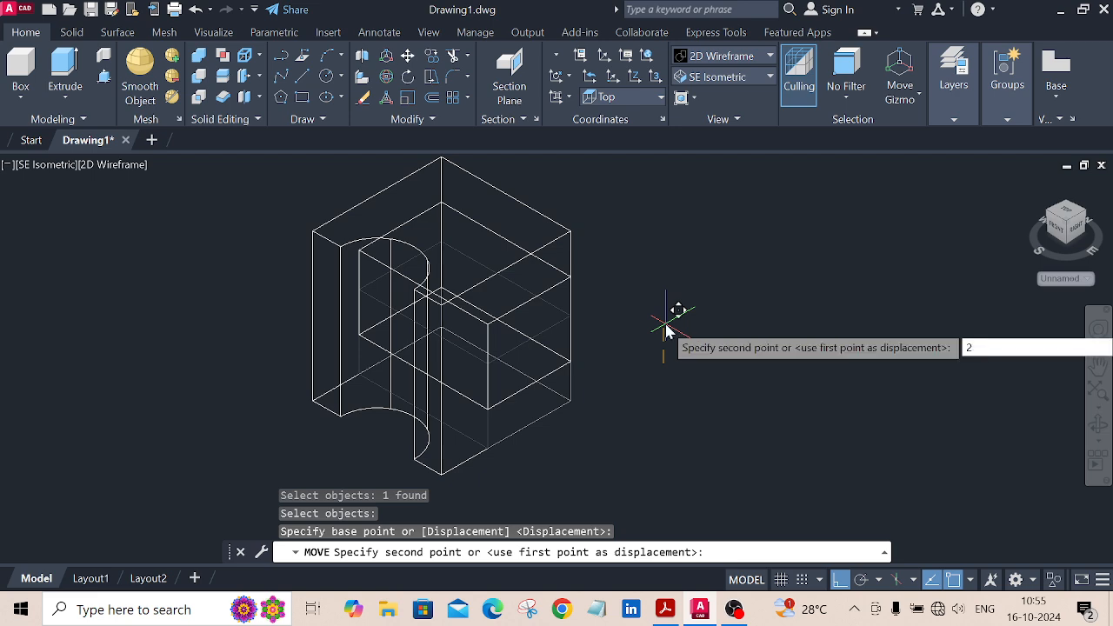
pyautogui.write('0')
pyautogui.press('Return')
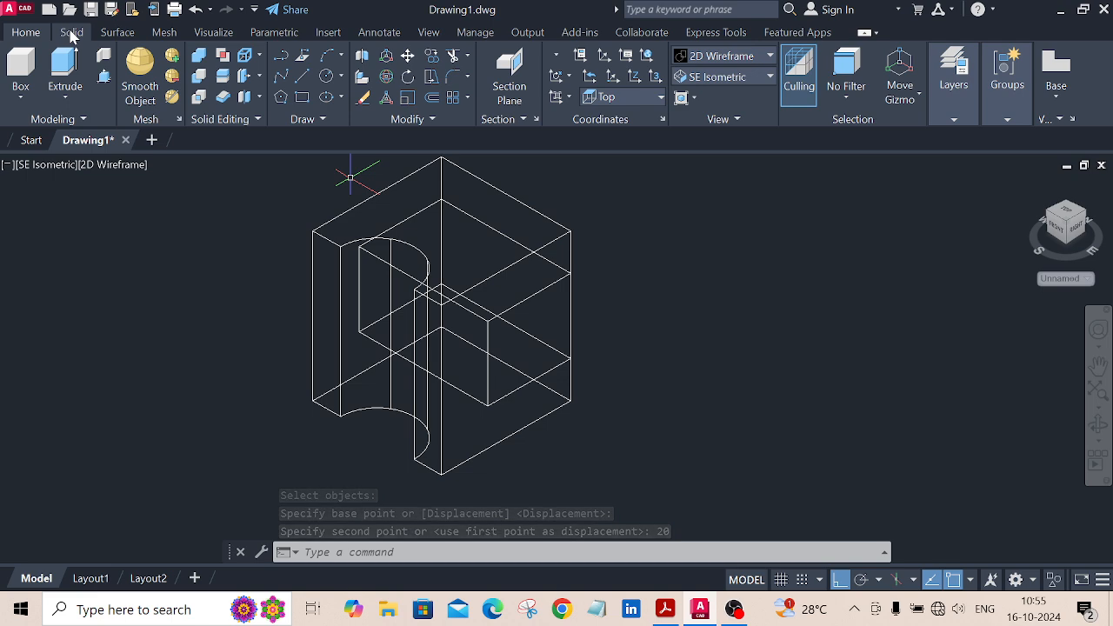
# Subtract the smaller box from the main block to cut the rear notch
pyautogui.click(72, 32)
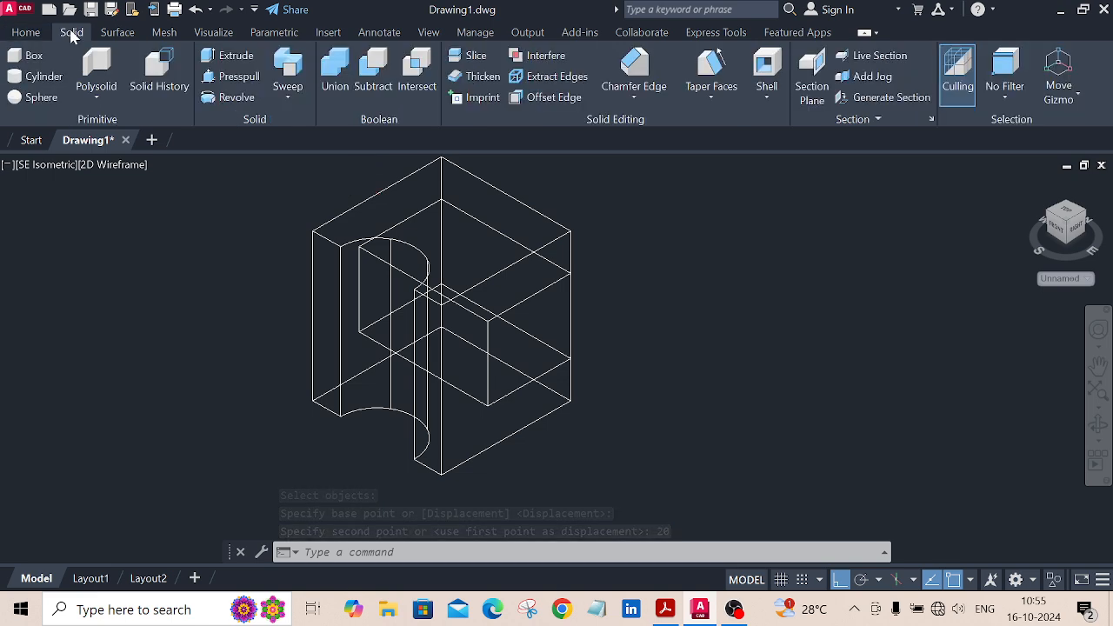
pyautogui.click(372, 74)
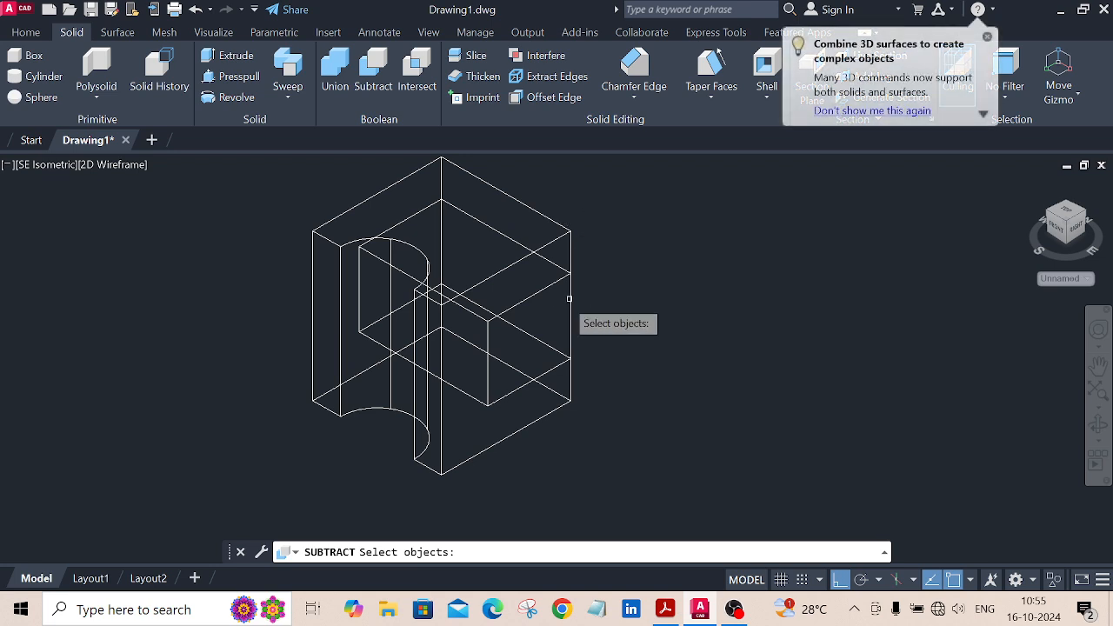
pyautogui.click(525, 201)
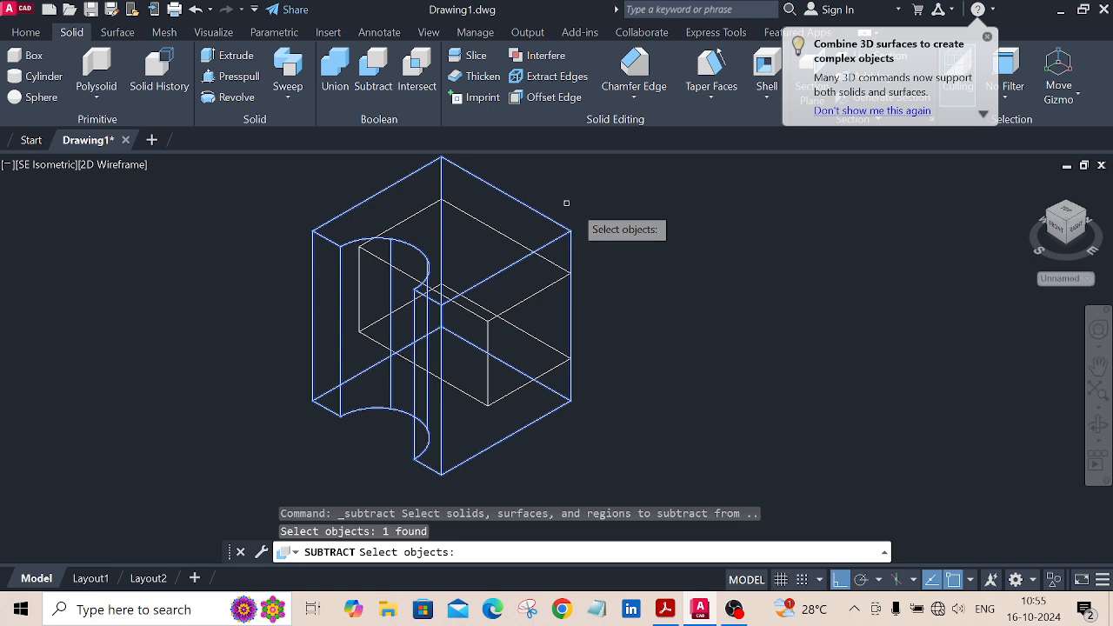
pyautogui.press('Return')
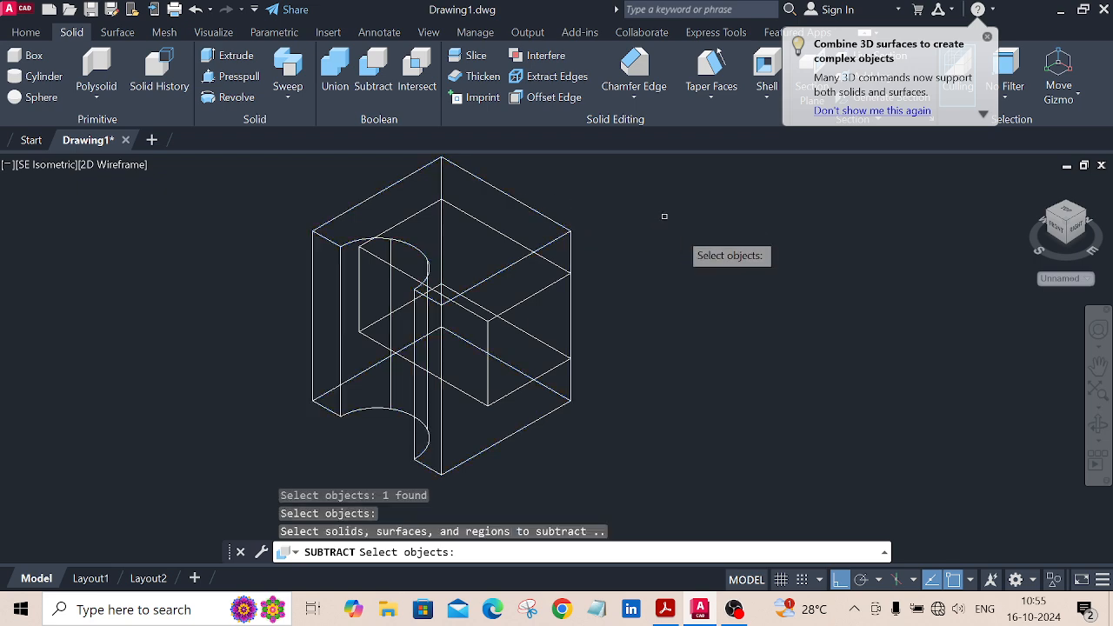
pyautogui.click(549, 282)
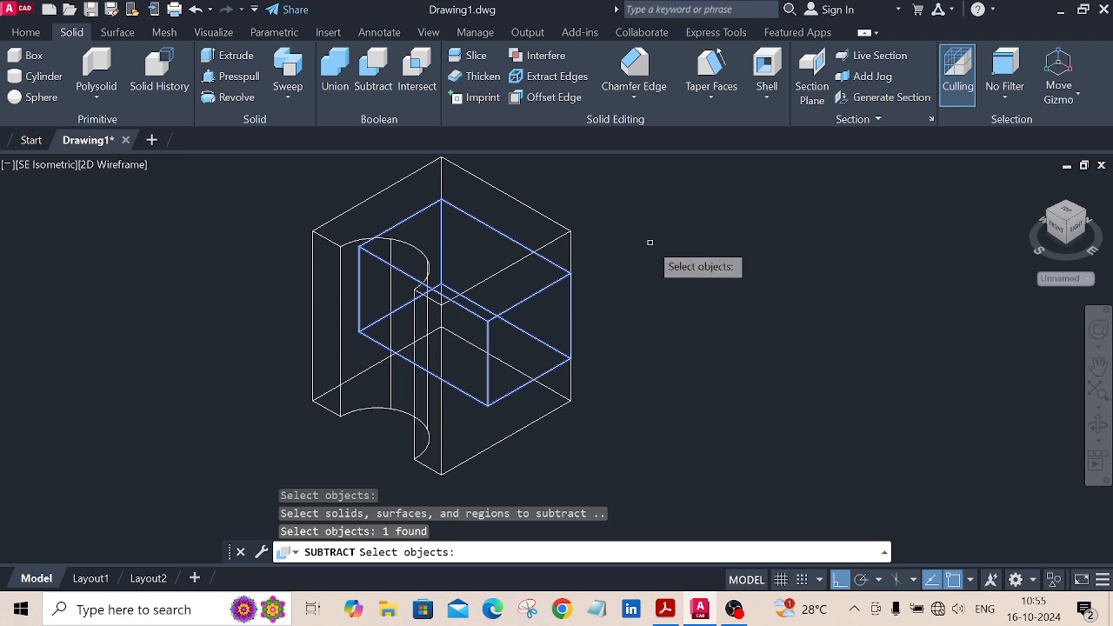
pyautogui.press('Return')
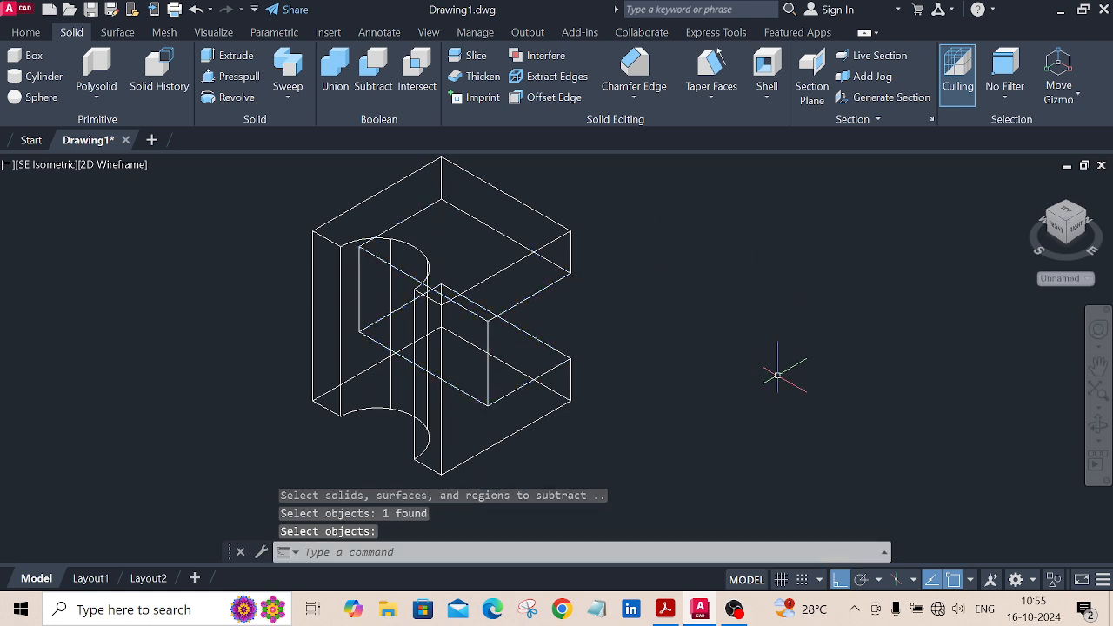
# Apply the Realistic visual style to inspect the notched block
pyautogui.moveTo(752, 354); pyautogui.dragTo(768, 376, button='middle')
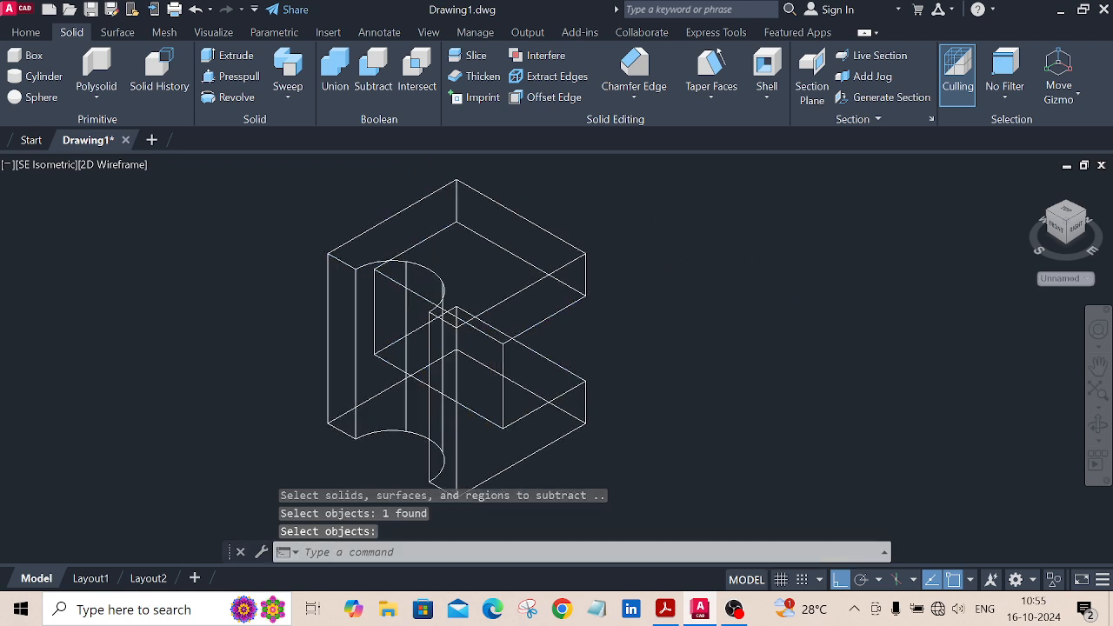
pyautogui.click(26, 32)
pyautogui.click(764, 58)
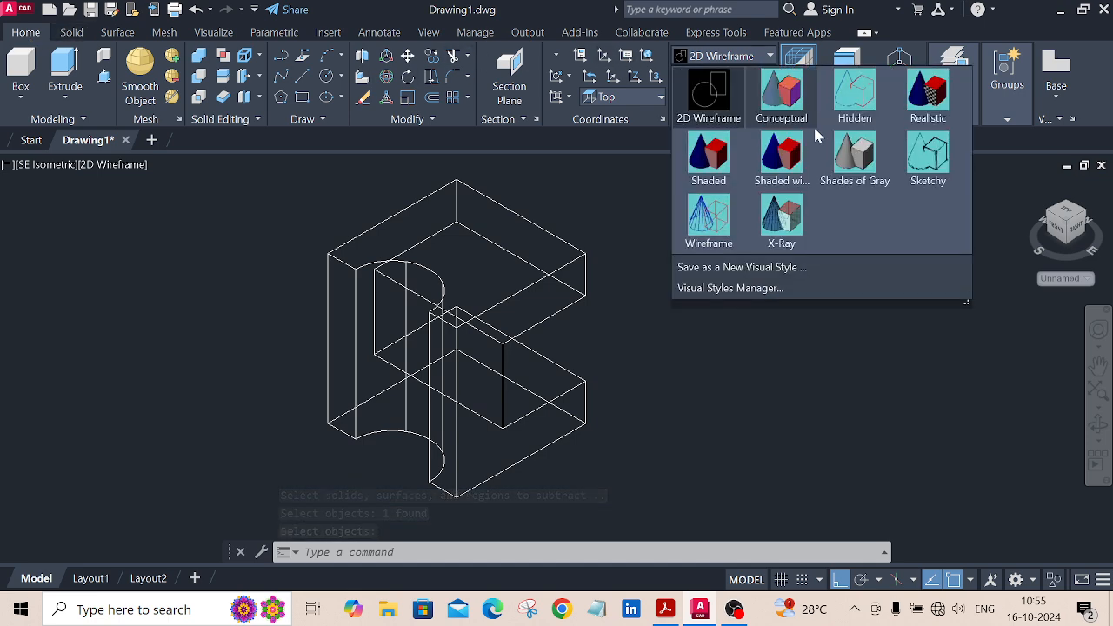
pyautogui.click(928, 102)
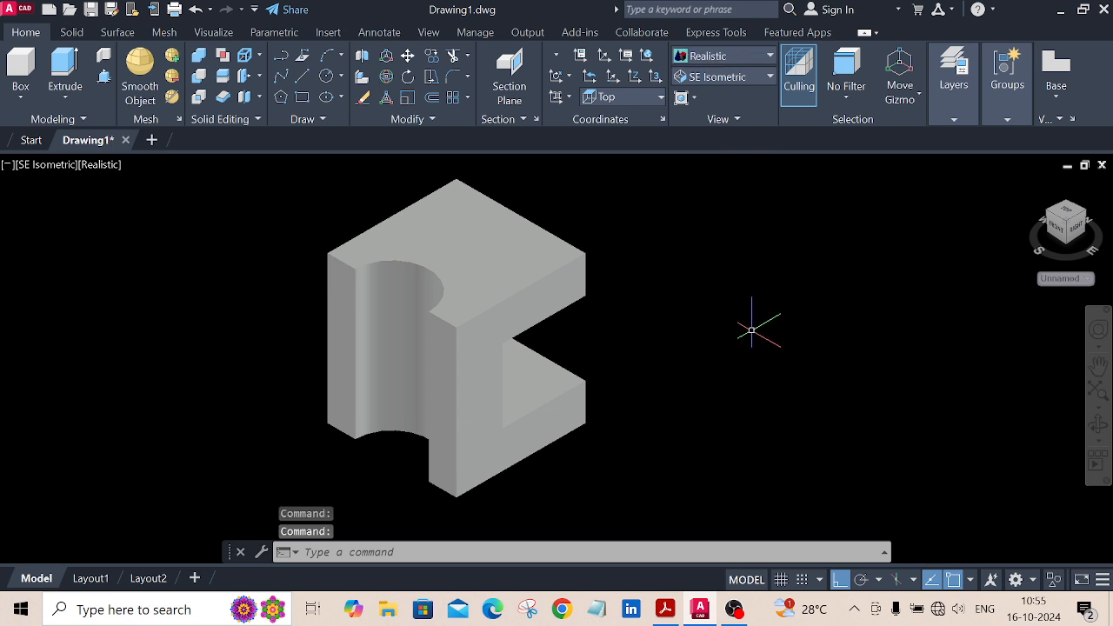
pyautogui.moveTo(758, 348)
pyautogui.mouseDown(button='middle')
pyautogui.moveTo(687, 366)
pyautogui.moveTo(618, 360)
pyautogui.mouseUp(button='middle')
pyautogui.scroll(-2, 678, 368)
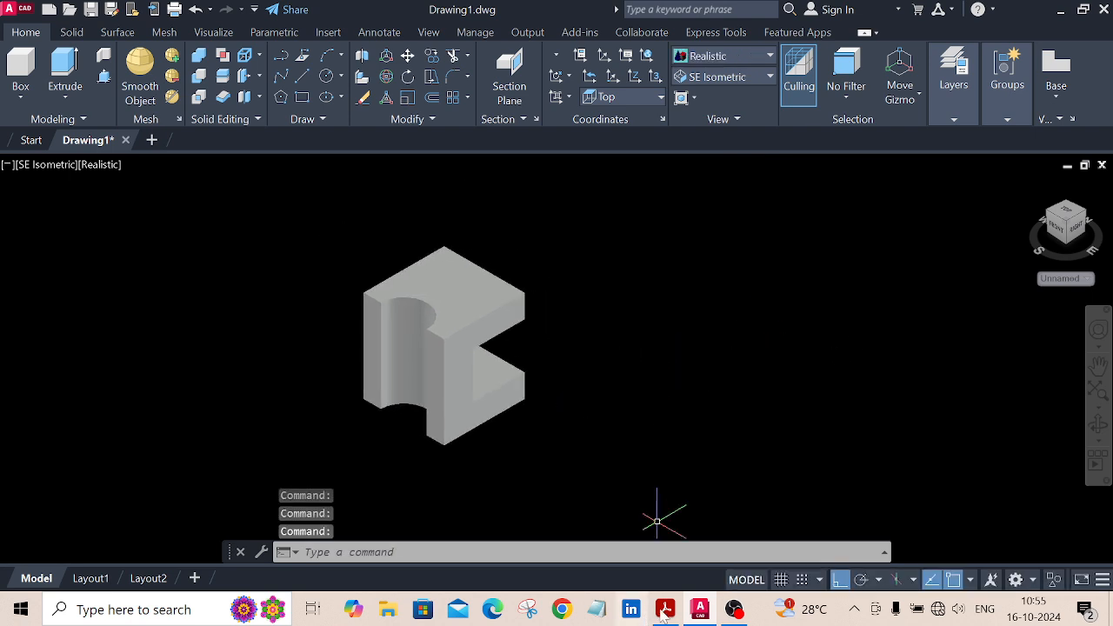
# Check the upright plate in the PDF drawing, then in AutoCAD start a box beside the block using the Length option, 70 long with ortho on
pyautogui.click(664, 609)
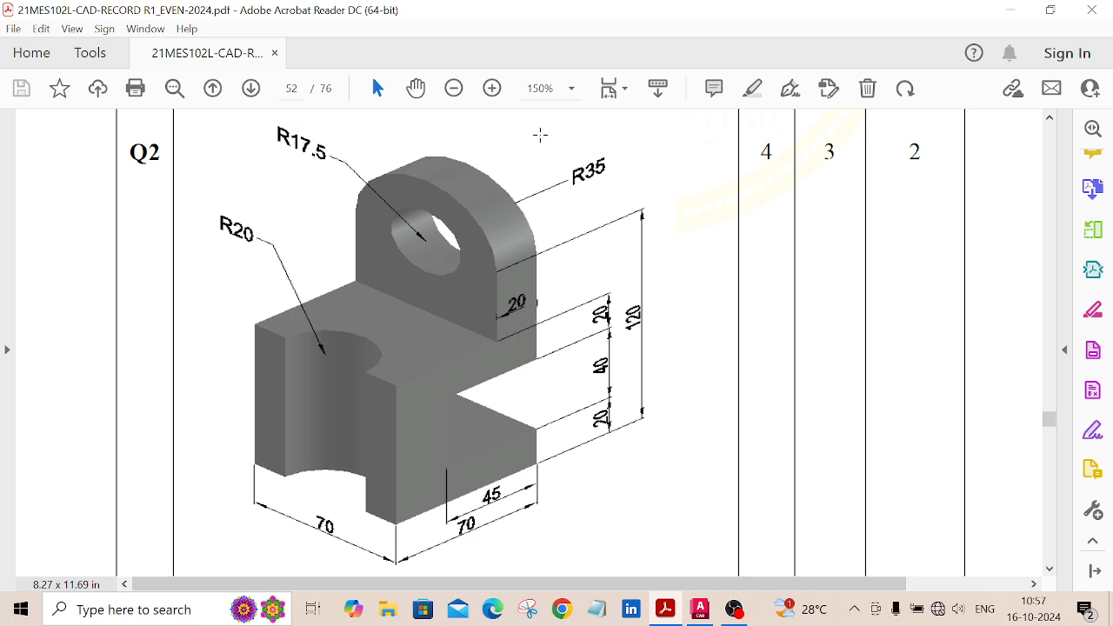
pyautogui.click(700, 609)
pyautogui.moveTo(620, 410); pyautogui.dragTo(373, 398, button='middle')
pyautogui.click(21, 96)
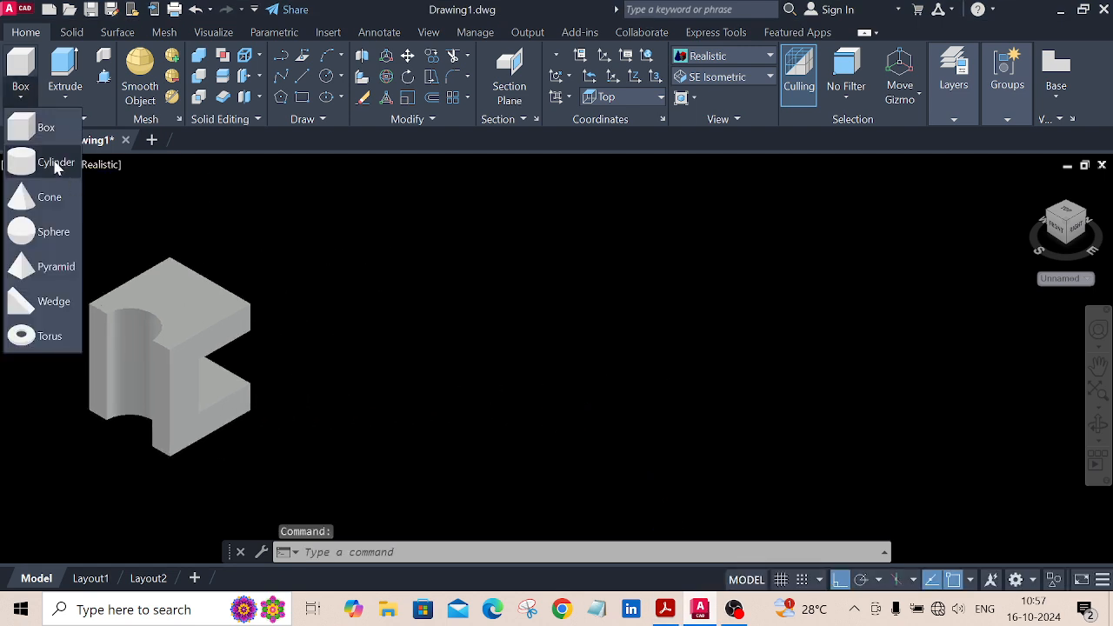
pyautogui.click(43, 129)
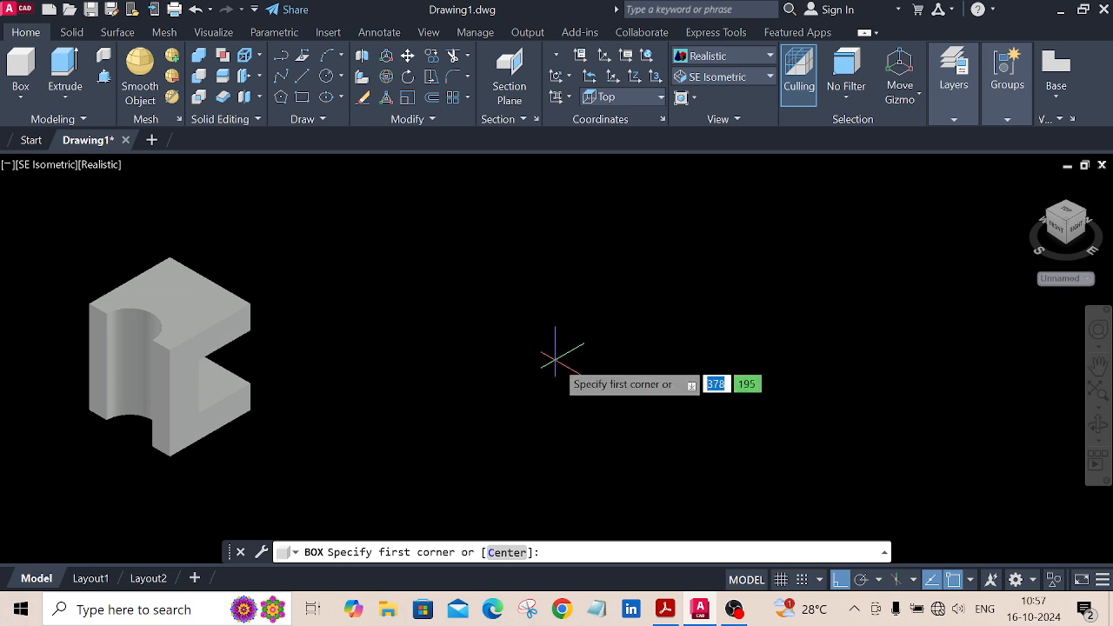
pyautogui.click(556, 359)
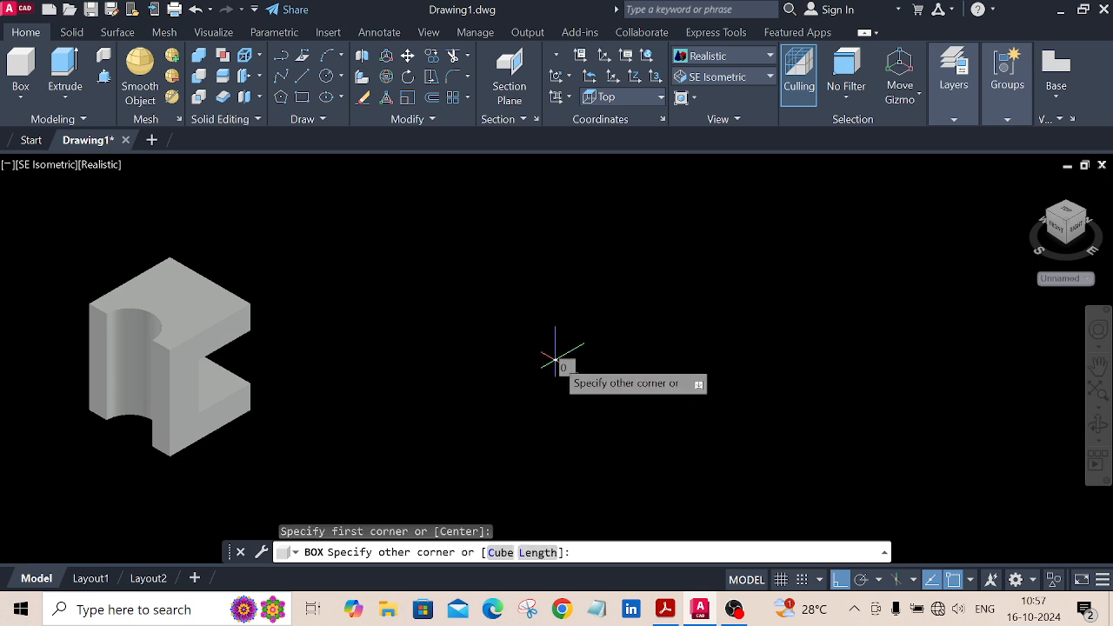
pyautogui.click(538, 552)
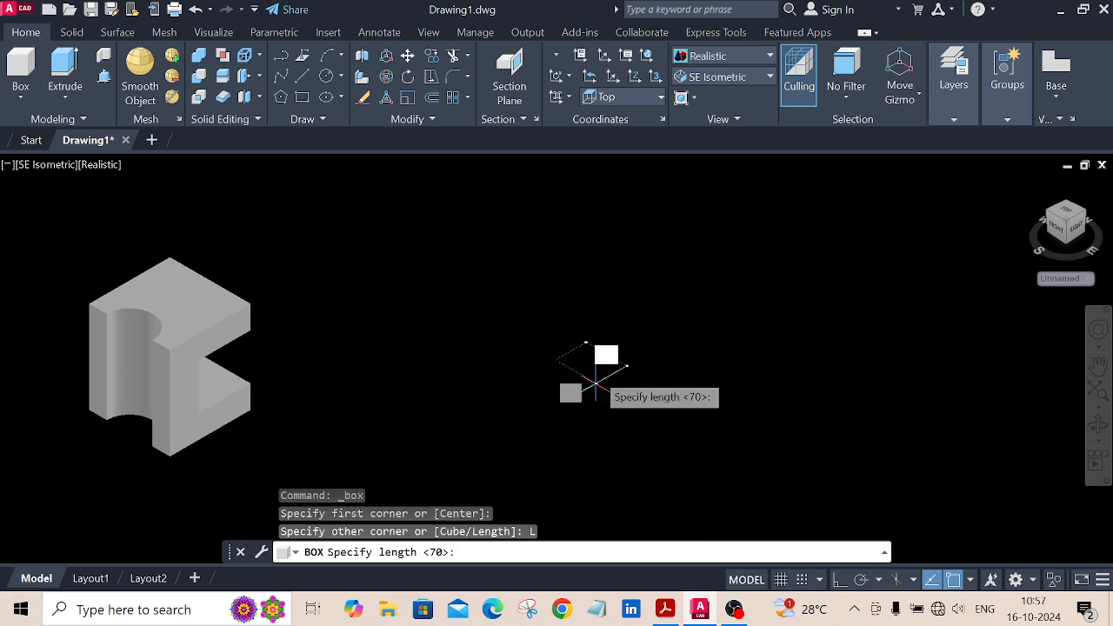
pyautogui.press('F8')
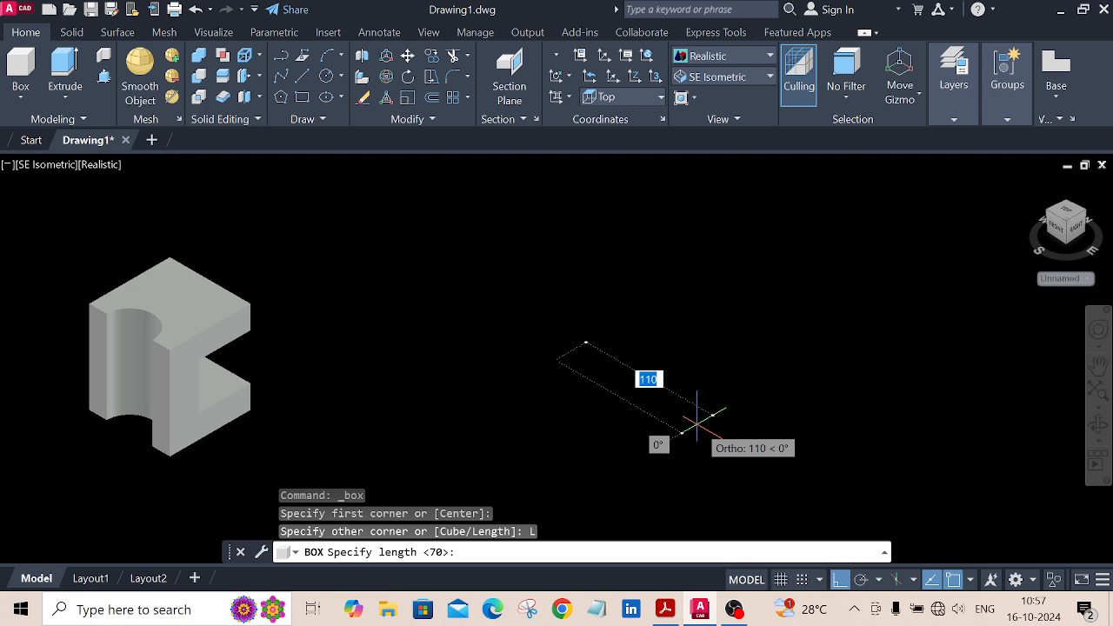
pyautogui.write('7')
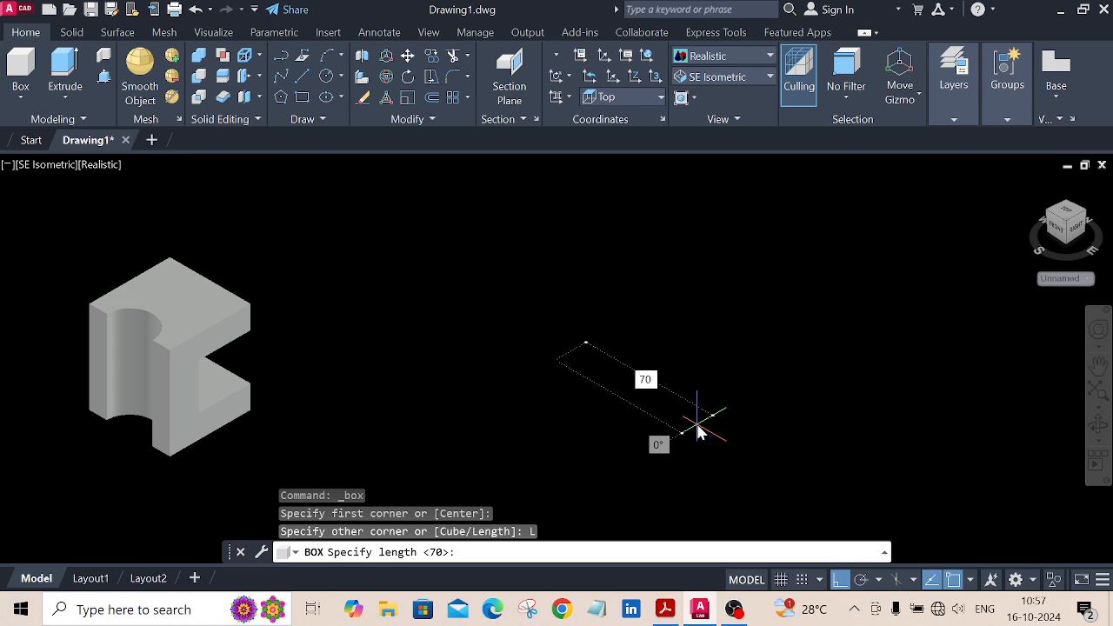
pyautogui.write('0')
pyautogui.press('Return')
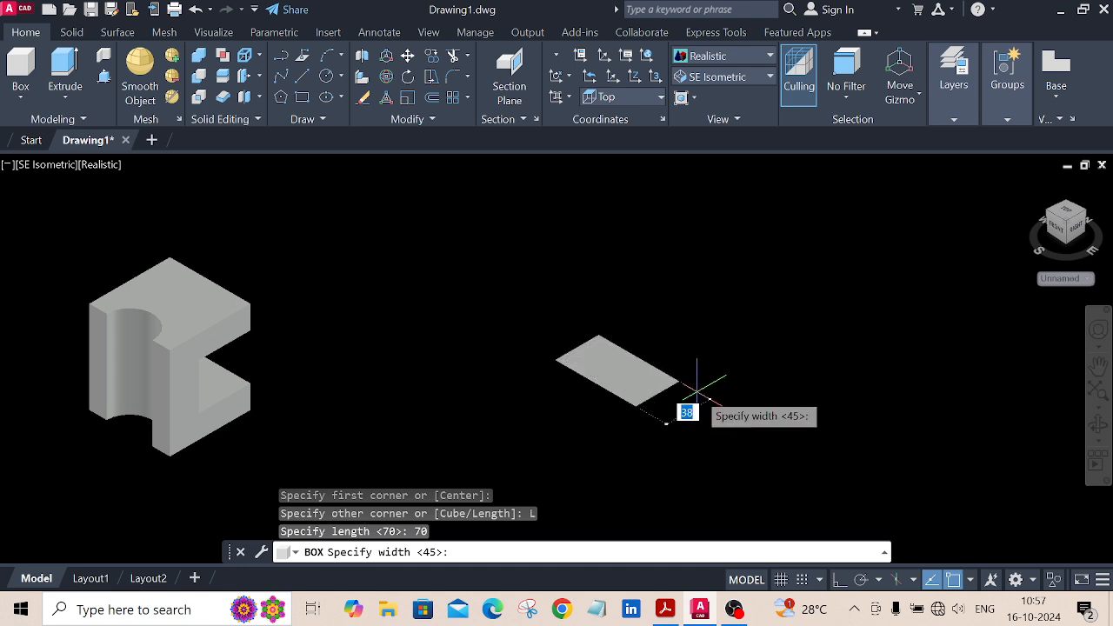
# Finish the upright plate's box with a width of 20 and a height of 75
pyautogui.write('20')
pyautogui.press('Return')
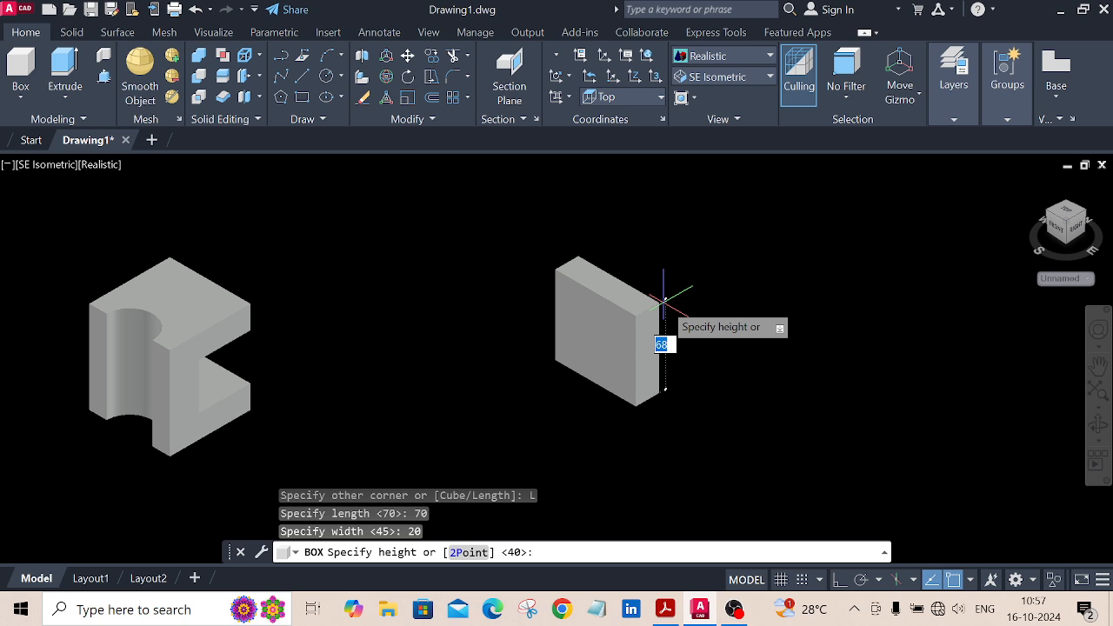
pyautogui.write('75')
pyautogui.press('Return')
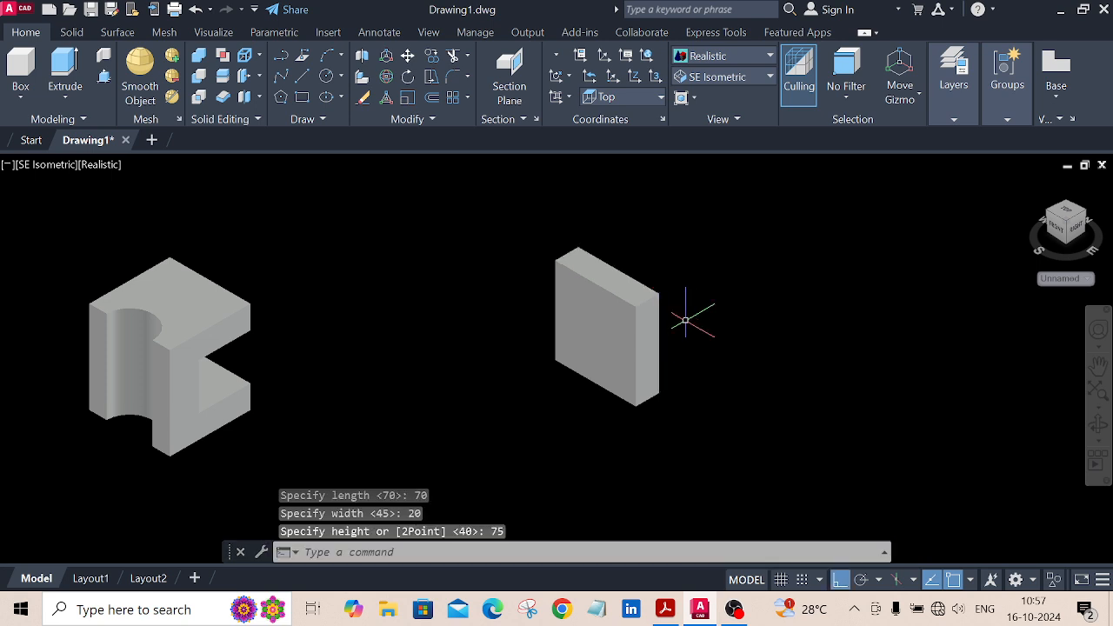
# Restore the 2D Wireframe visual style with the new plate in close view
pyautogui.scroll(1, 686, 315)
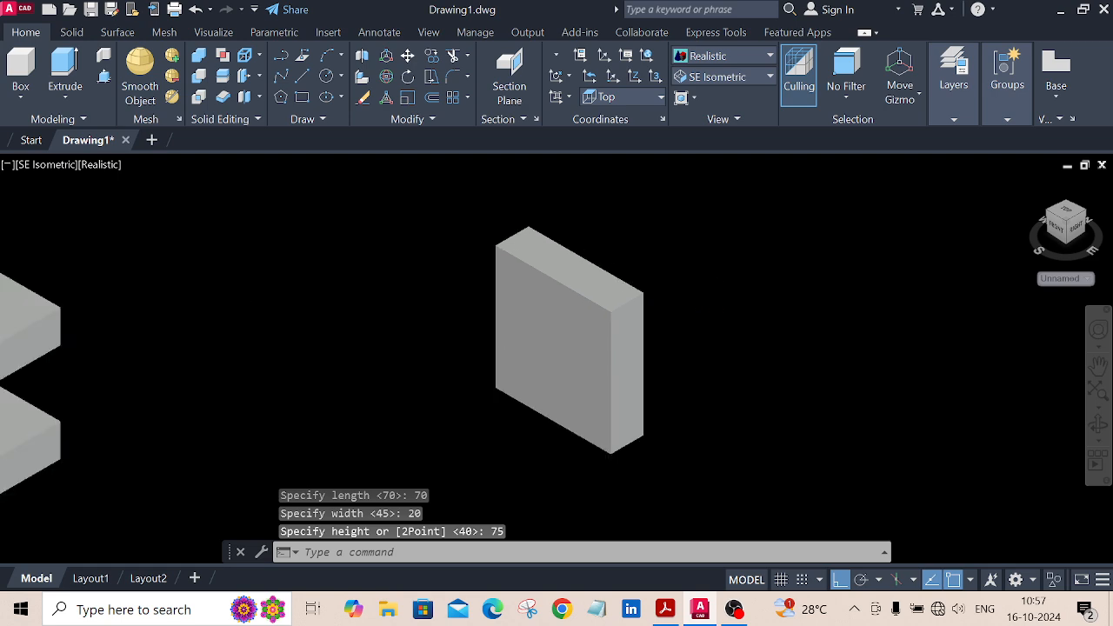
pyautogui.click(748, 55)
pyautogui.click(708, 92)
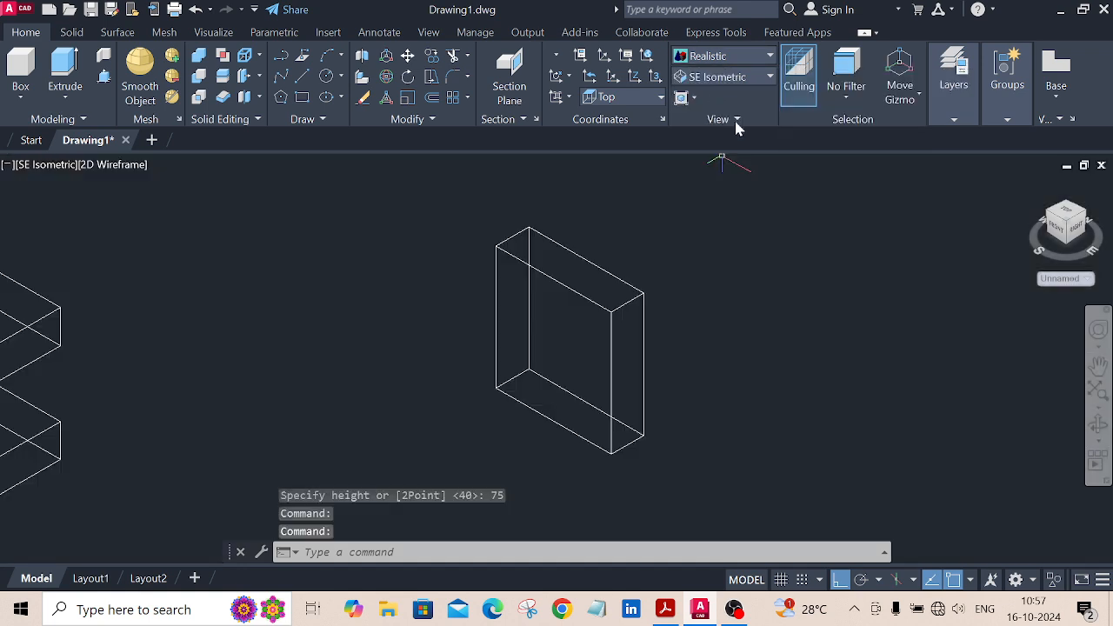
pyautogui.moveTo(730, 331); pyautogui.dragTo(706, 307, button='middle')
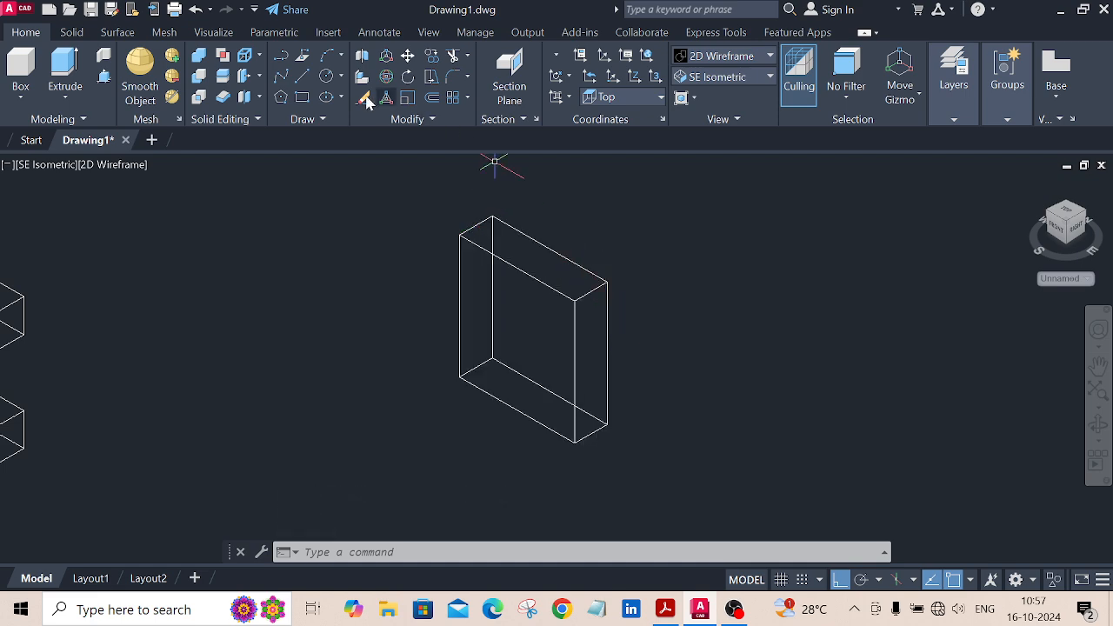
# Round the two short top edges of the upright plate with Fillet Edge at a radius of 35
pyautogui.click(73, 34)
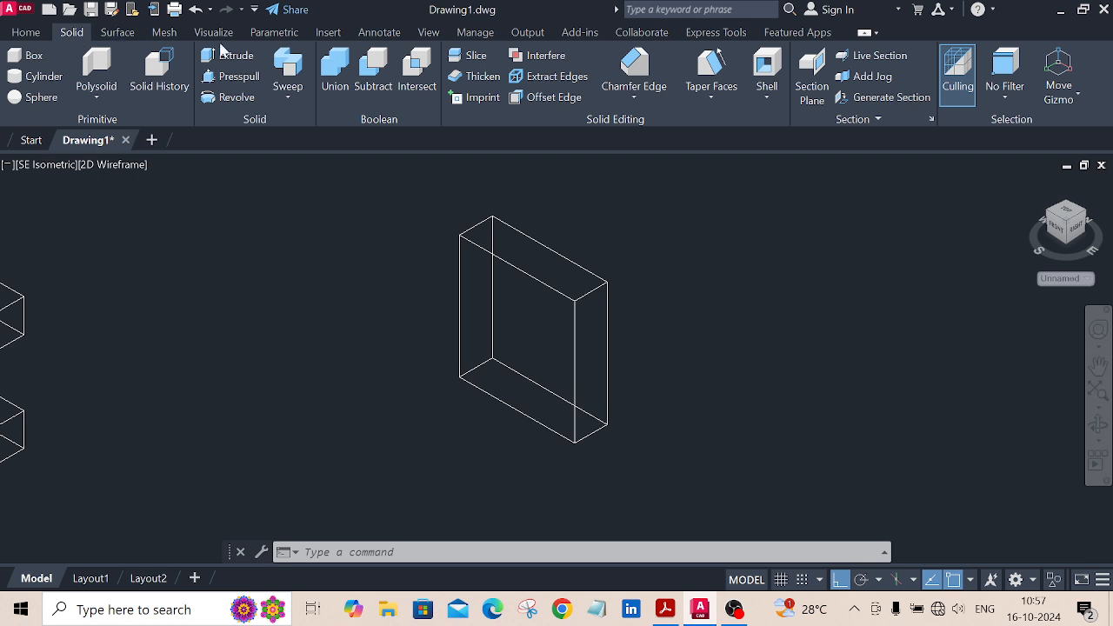
pyautogui.click(634, 99)
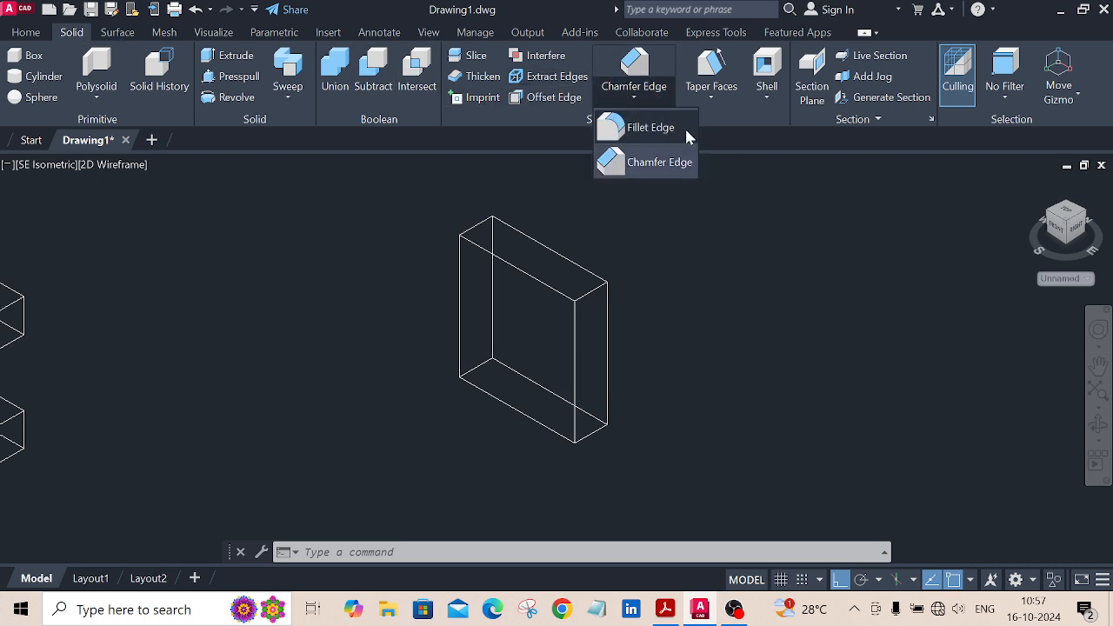
pyautogui.click(637, 131)
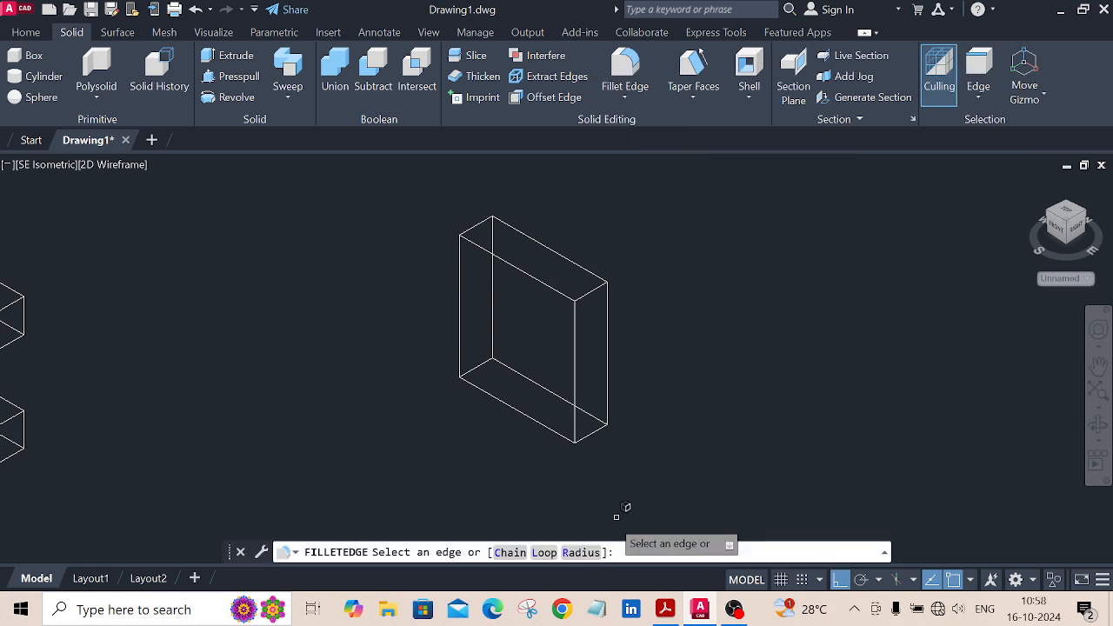
pyautogui.click(581, 553)
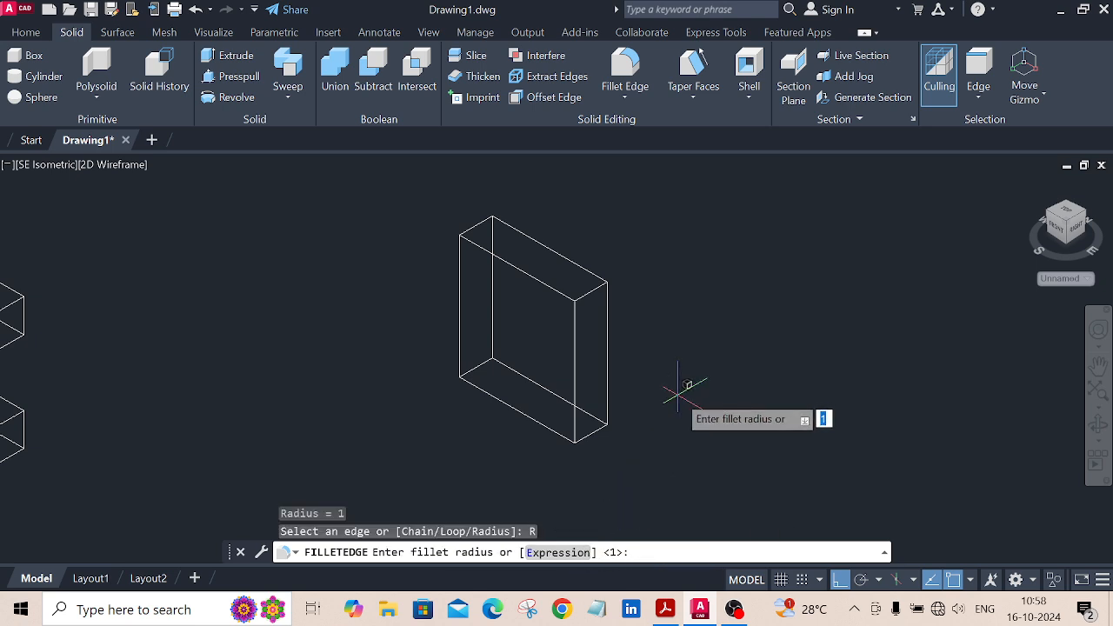
pyautogui.write('35')
pyautogui.press('Return')
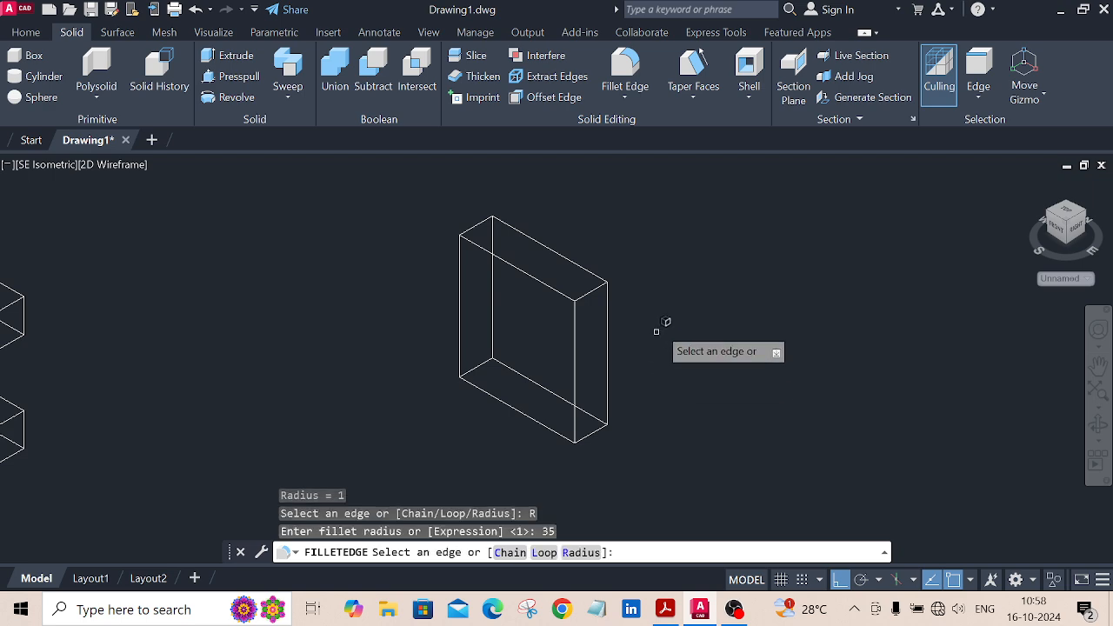
pyautogui.scroll(4, 577, 250)
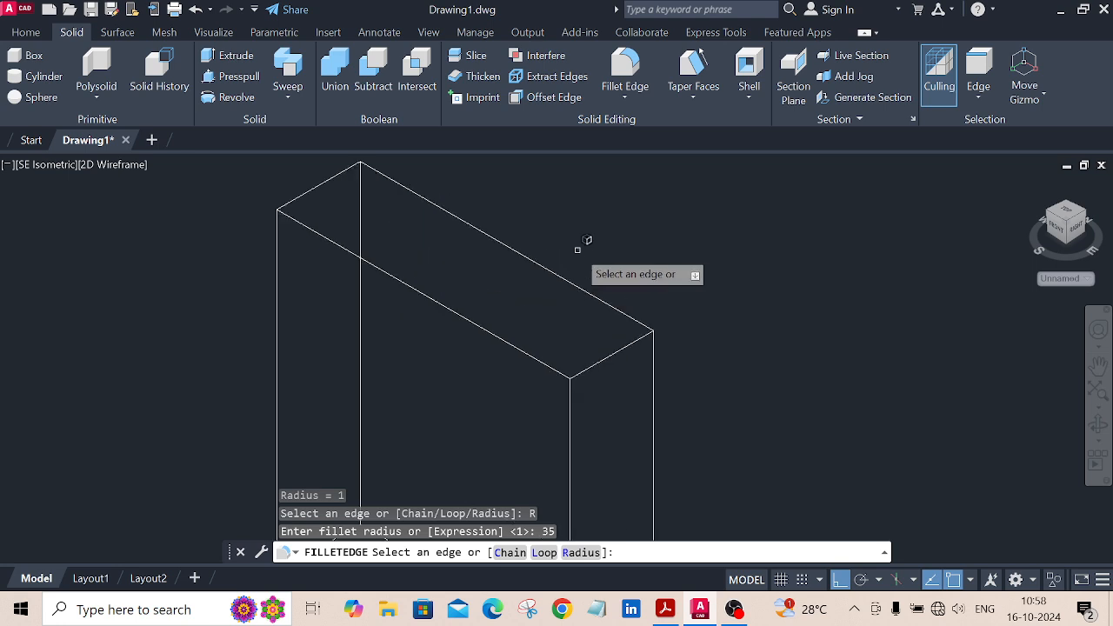
pyautogui.click(326, 176)
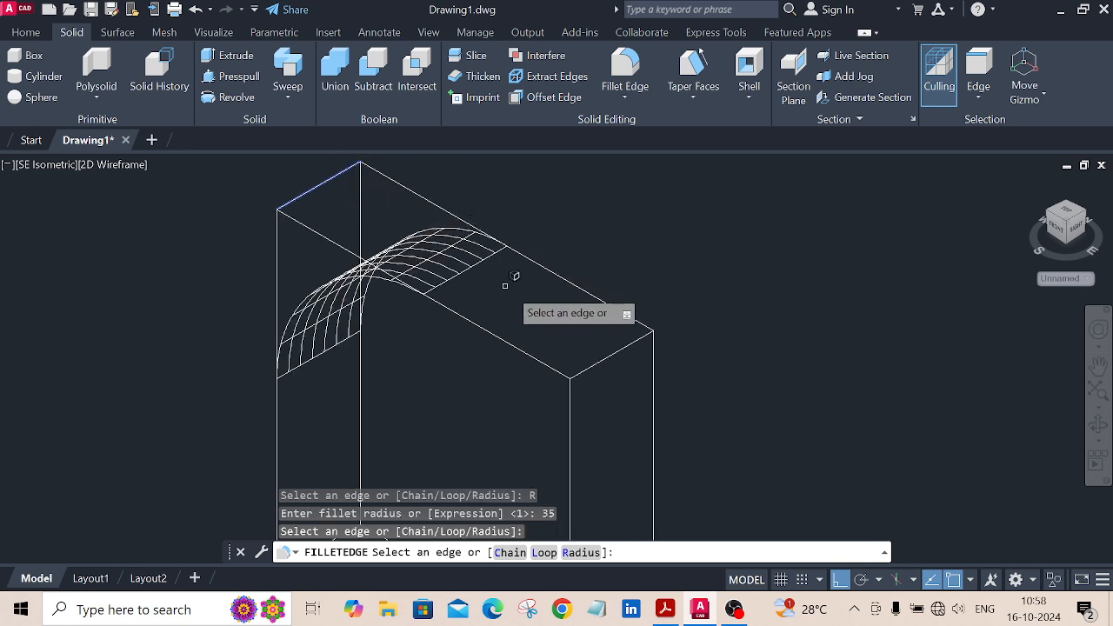
pyautogui.click(604, 356)
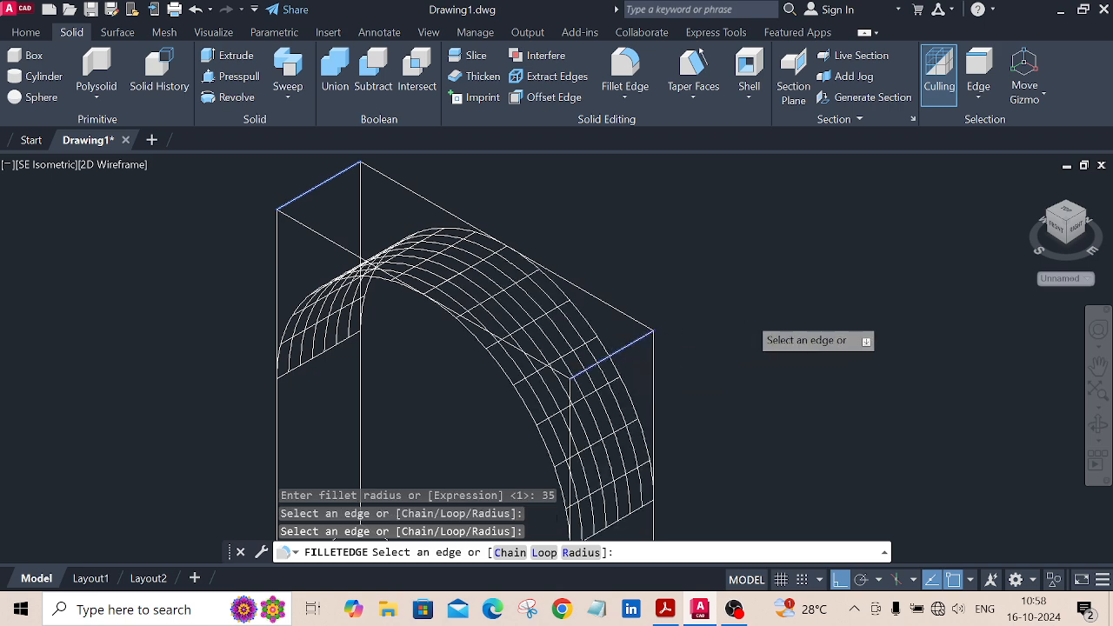
pyautogui.press('Return')
pyautogui.press('Return')
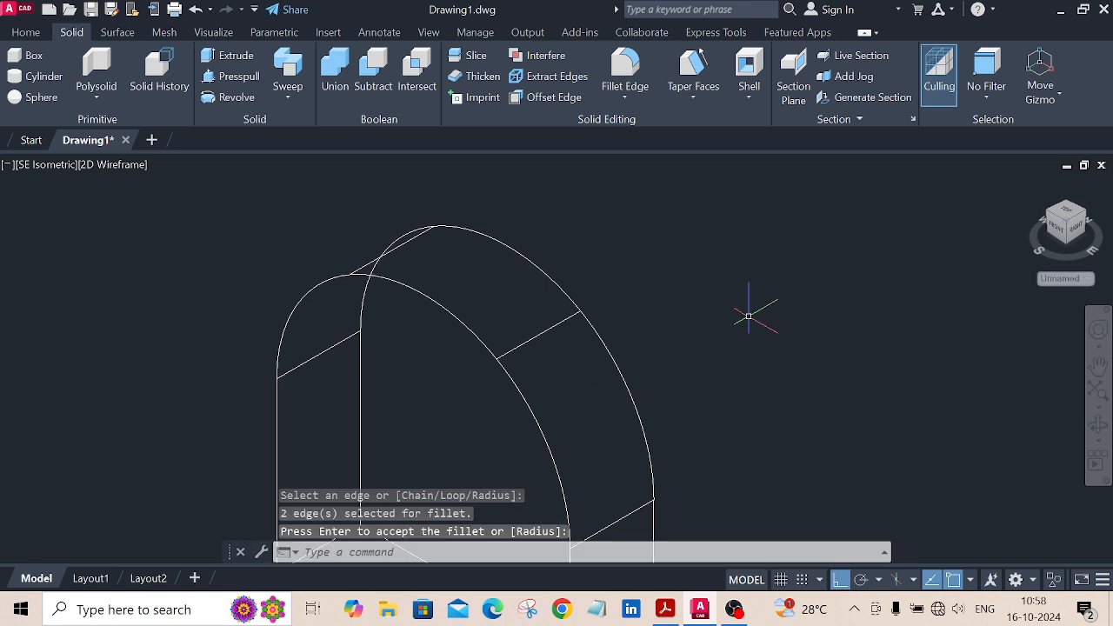
# Start a cylinder, check the upright plate's hole radius in the PDF drawing, and return to AutoCAD
pyautogui.scroll(-5, 789, 256)
pyautogui.moveTo(785, 273); pyautogui.dragTo(522, 322, button='middle')
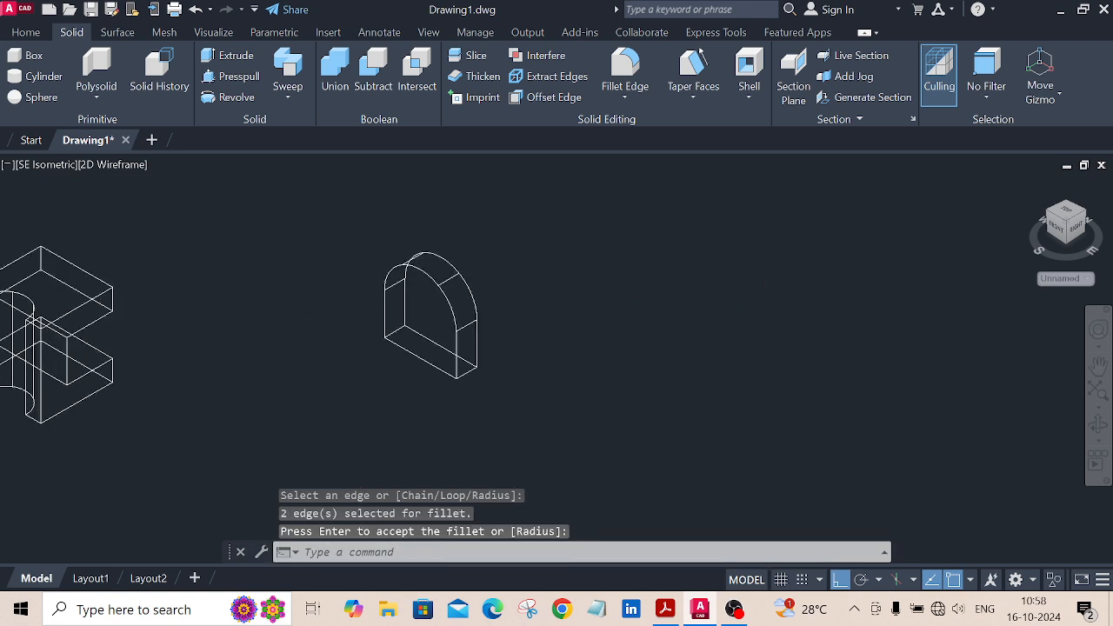
pyautogui.click(27, 32)
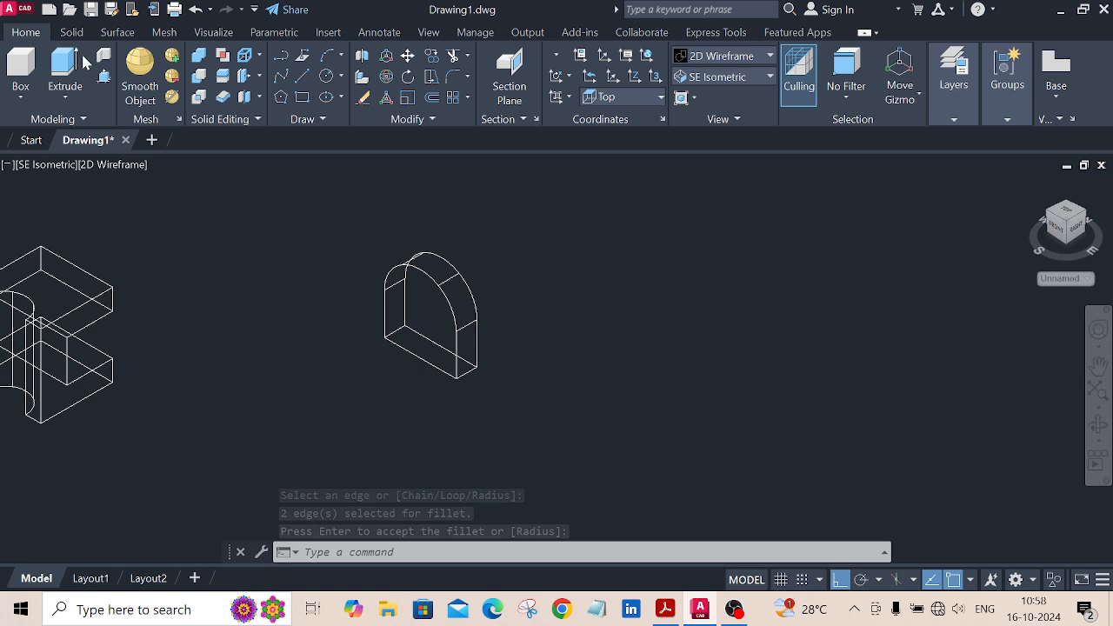
pyautogui.click(20, 96)
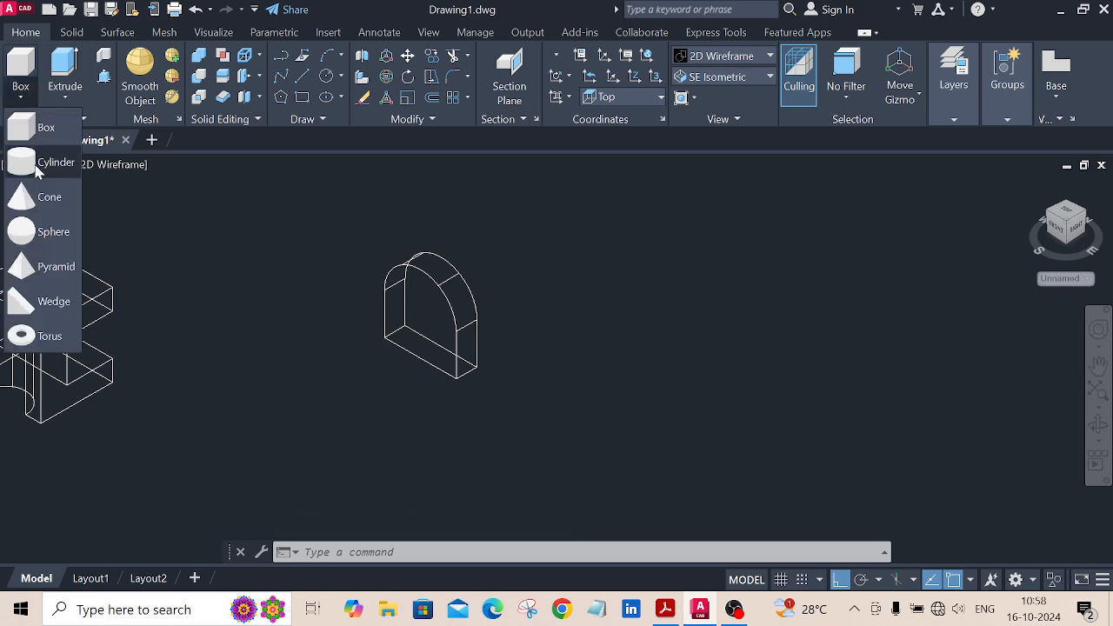
pyautogui.click(37, 165)
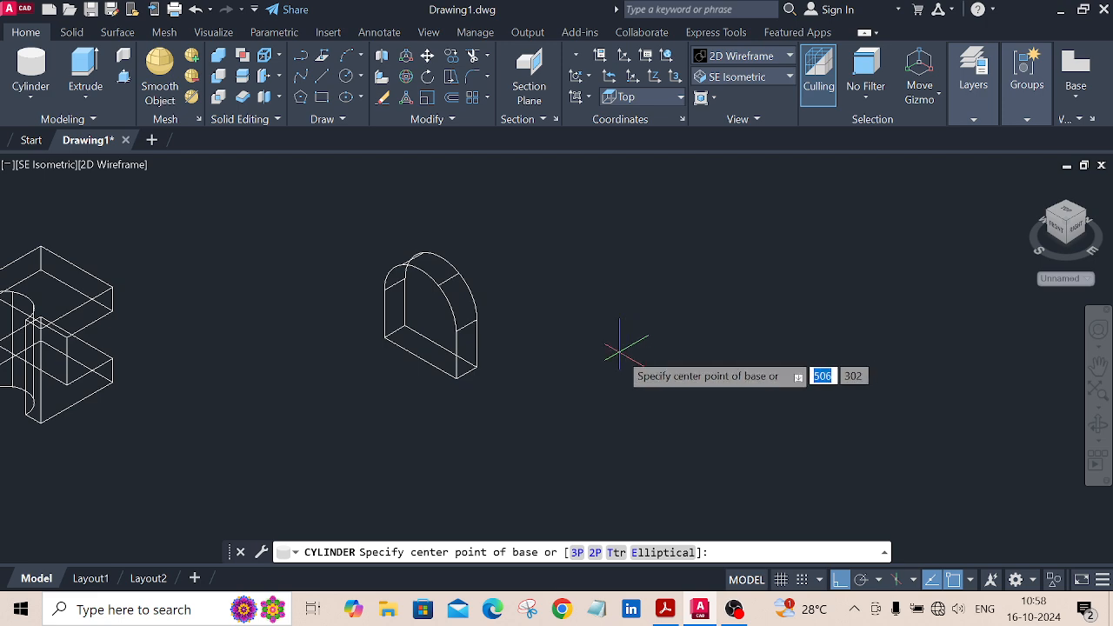
pyautogui.click(666, 610)
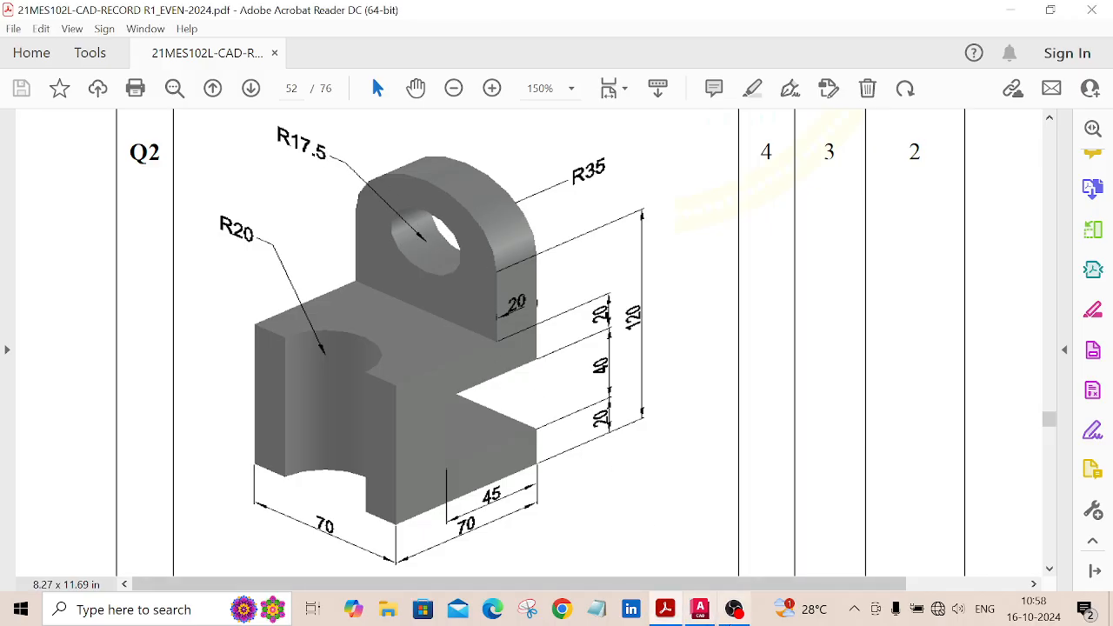
pyautogui.hotkey('alt', 'Tab')
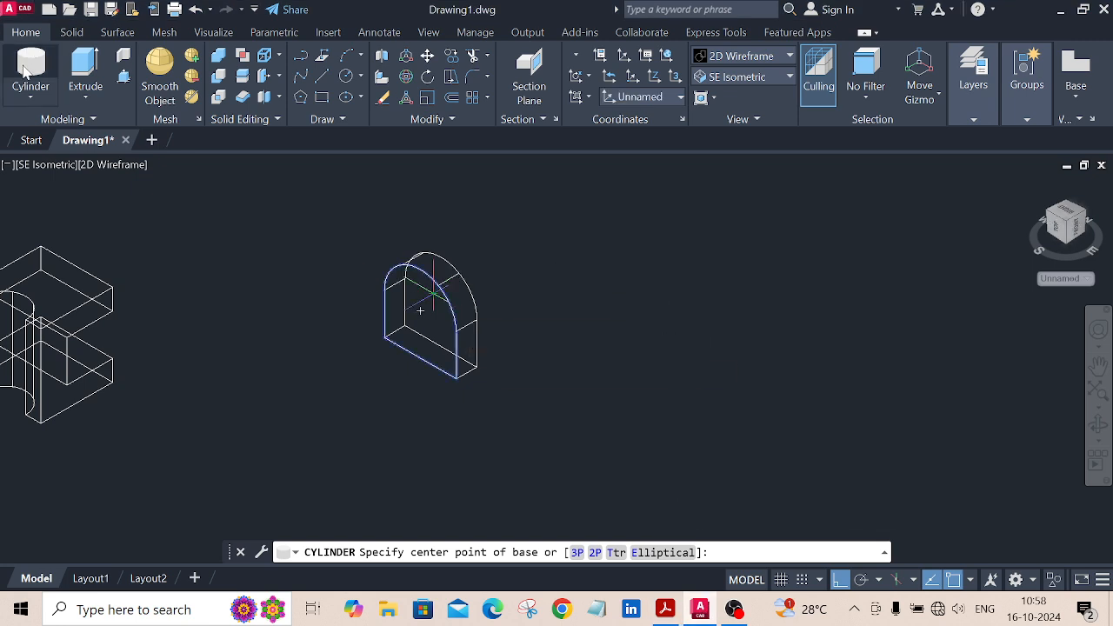
pyautogui.click(32, 97)
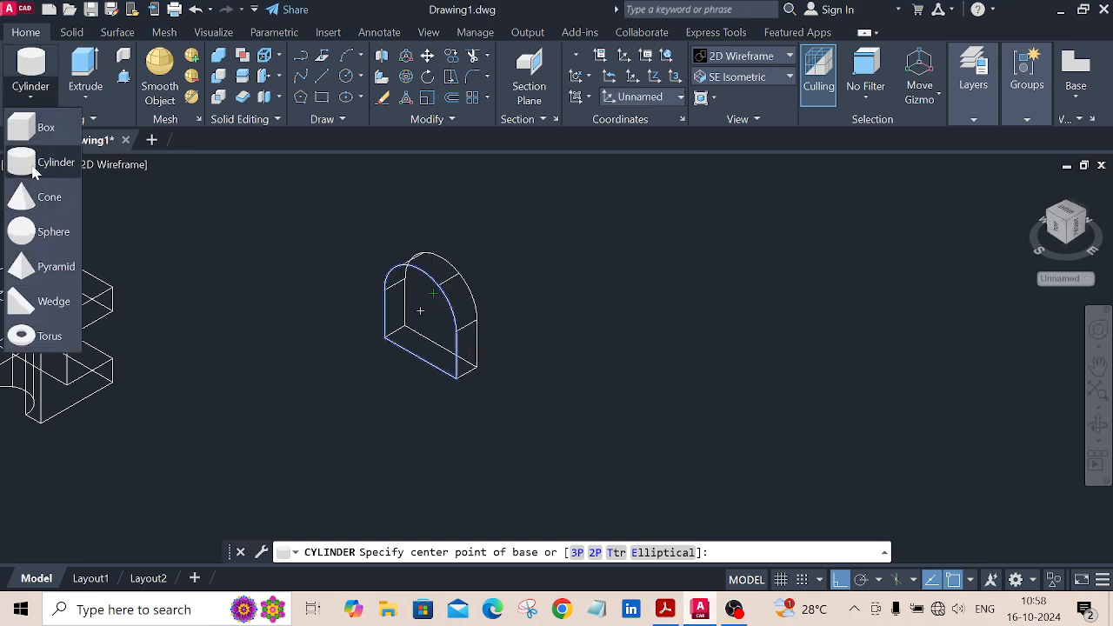
pyautogui.click(35, 165)
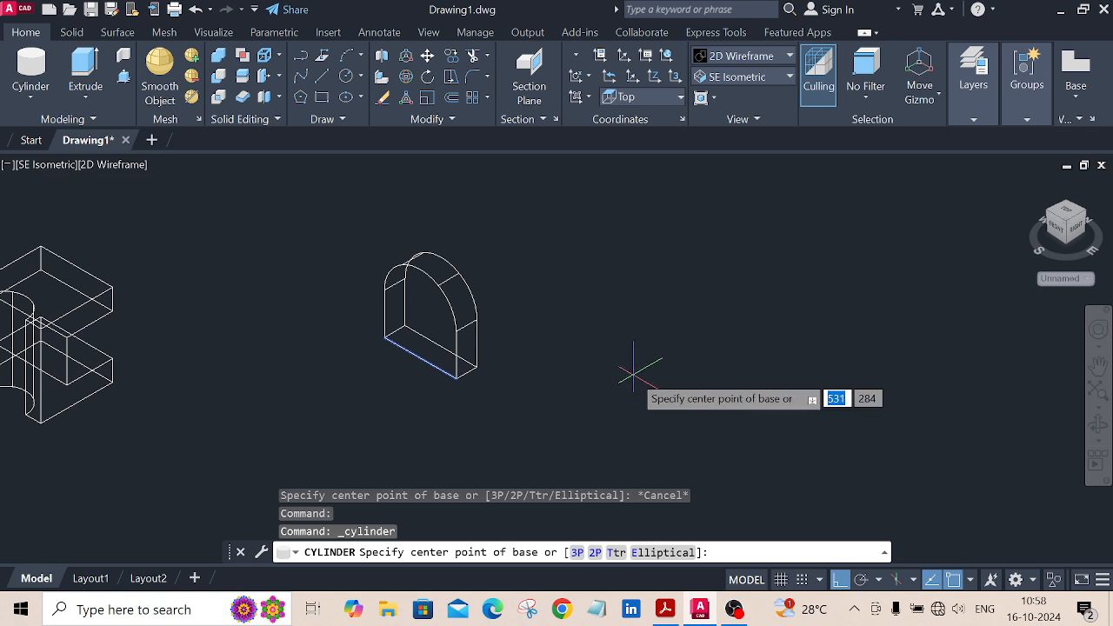
pyautogui.click(635, 374)
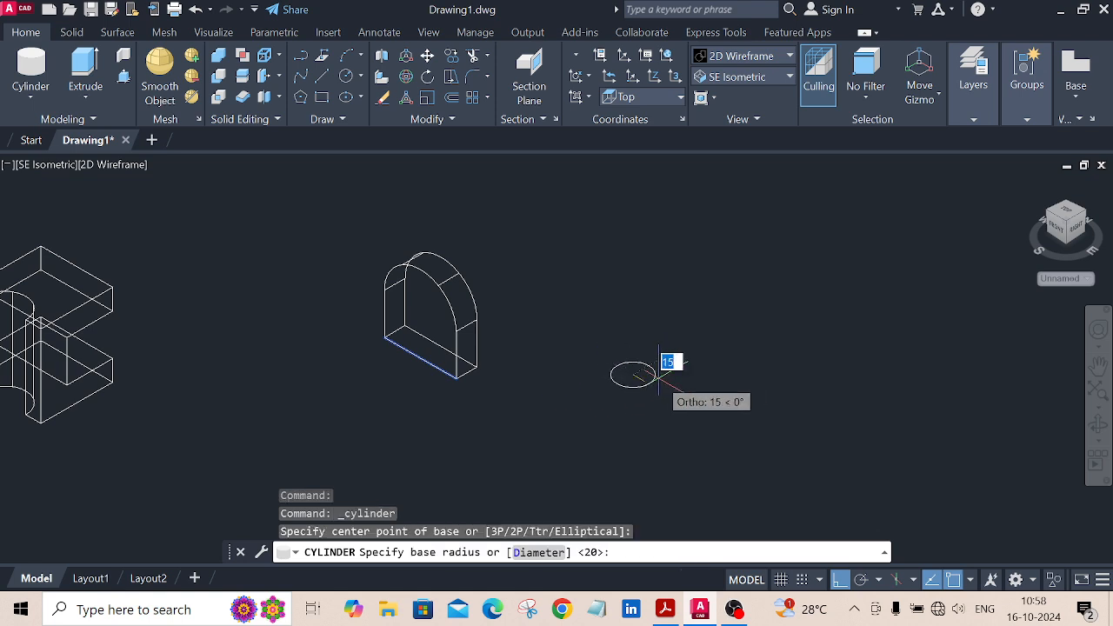
pyautogui.press('Escape')
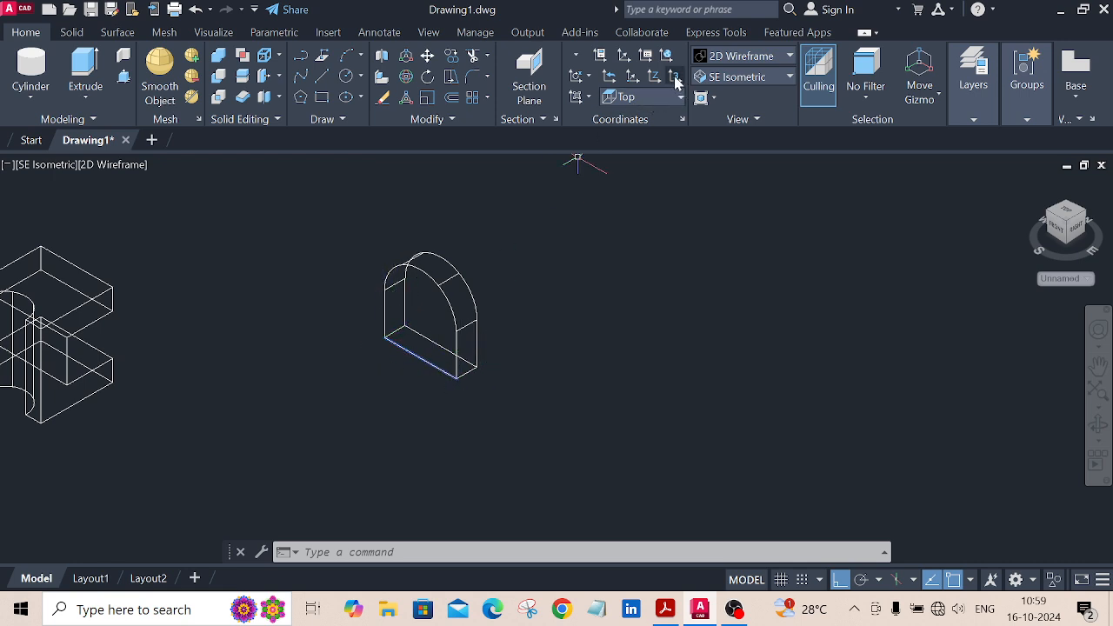
# Define a three-point UCS on the plate's front face, with origin at its lower-left corner, X along the bottom edge and Y upward
pyautogui.click(675, 78)
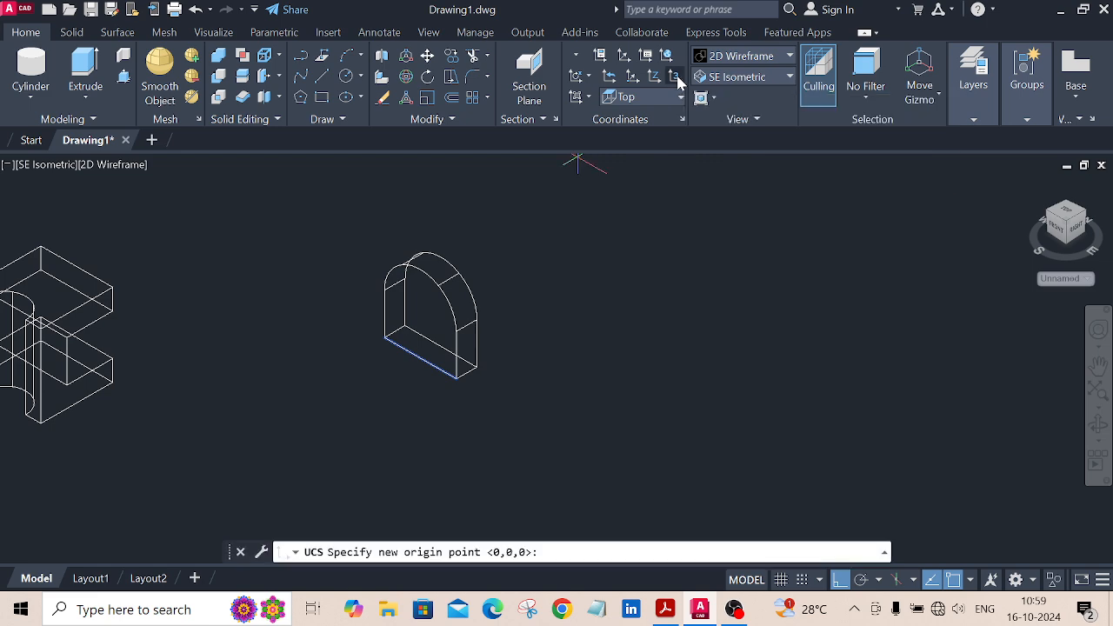
pyautogui.click(383, 335)
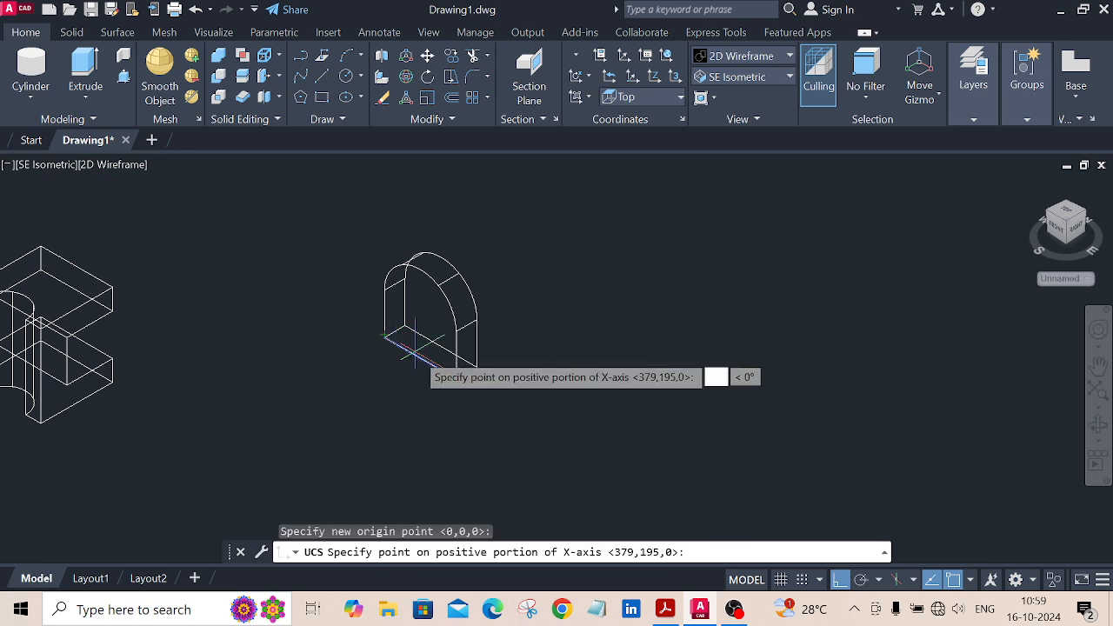
pyautogui.click(540, 428)
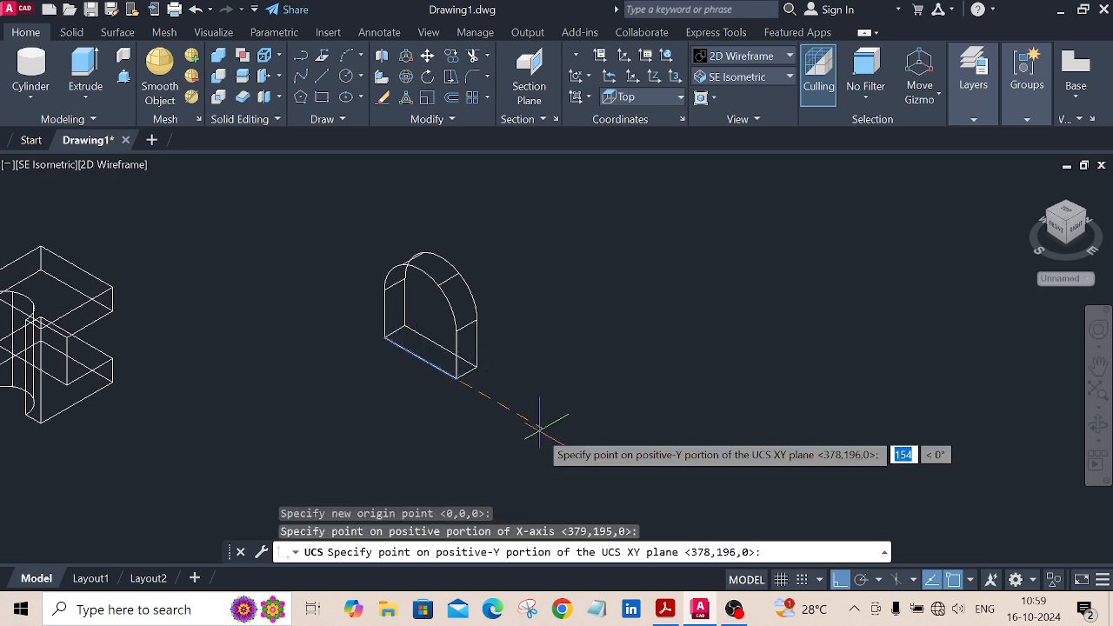
pyautogui.click(409, 205)
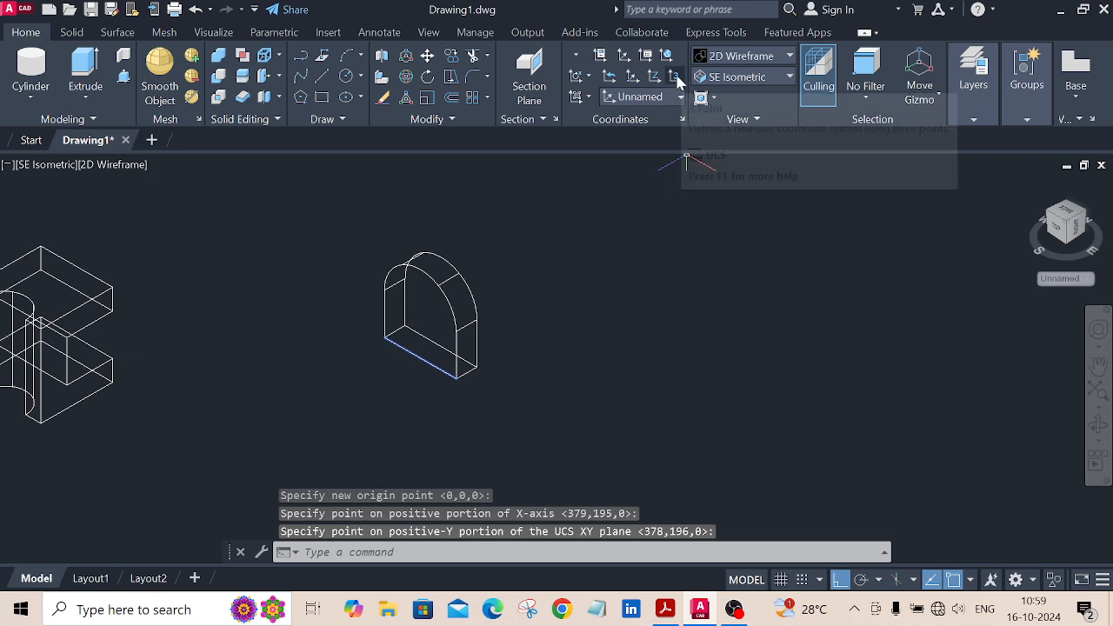
# Create a cylinder of radius 17.5 beside the plate, with a freely picked height exceeding the plate's thickness
pyautogui.click(31, 97)
pyautogui.click(42, 166)
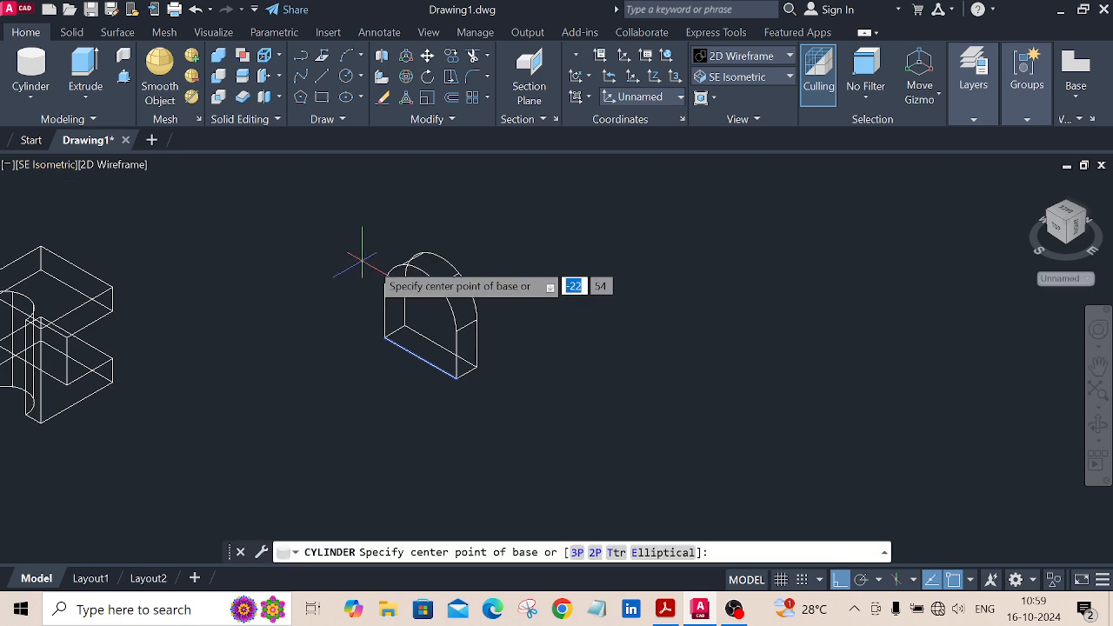
pyautogui.click(616, 363)
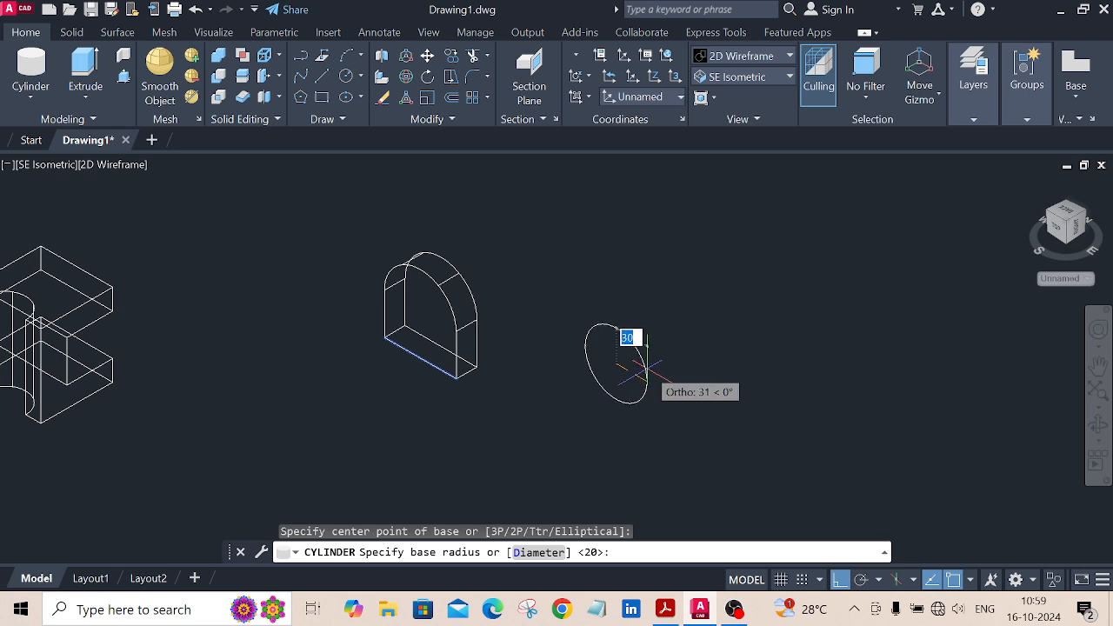
pyautogui.write('17.5')
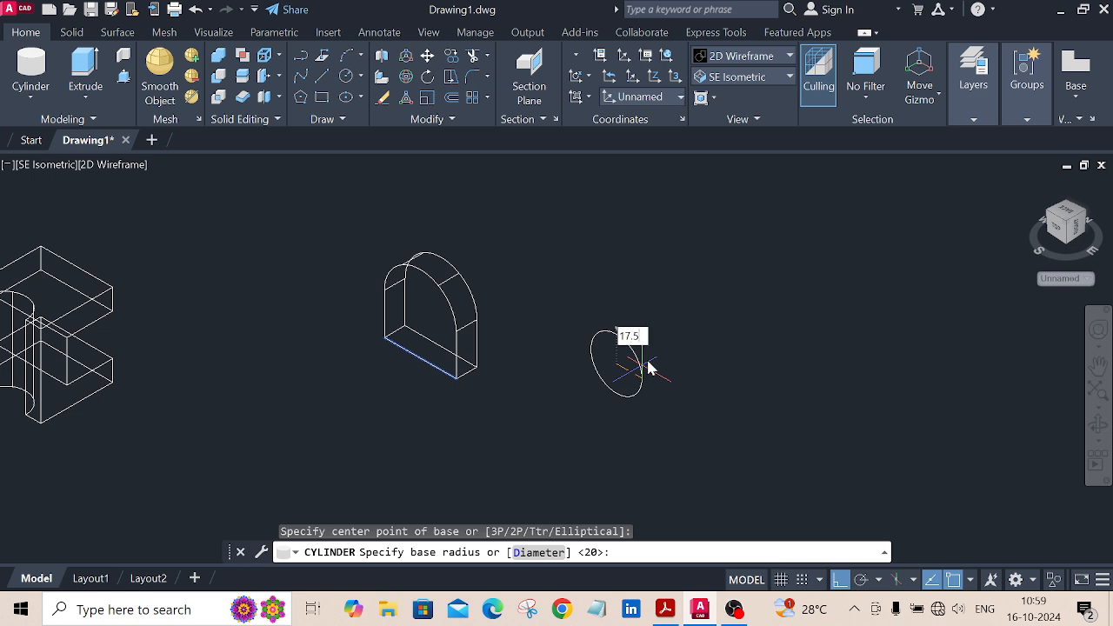
pyautogui.press('Return')
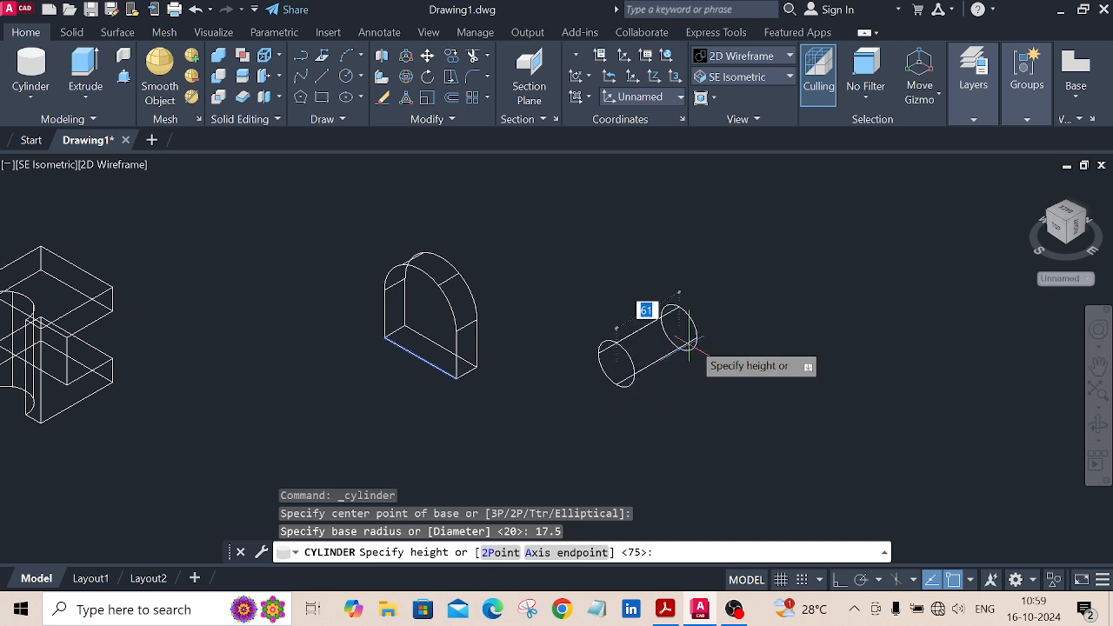
pyautogui.click(746, 322)
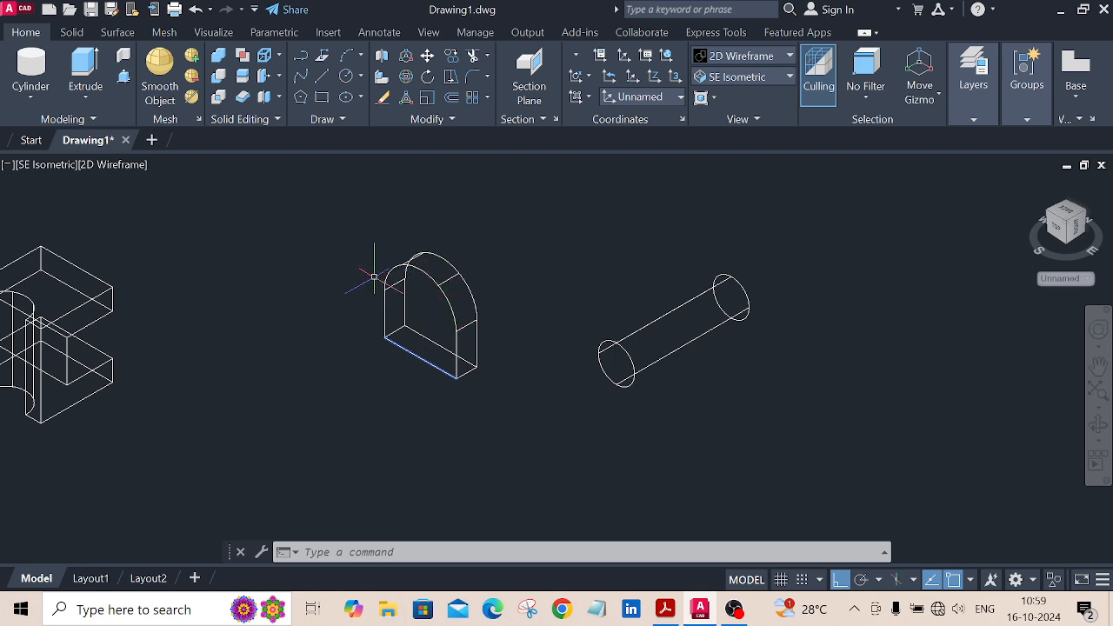
# Move the cylinder from its front base centre to the centre of the rounded arc on the plate's front face
pyautogui.click(429, 57)
pyautogui.click(647, 326)
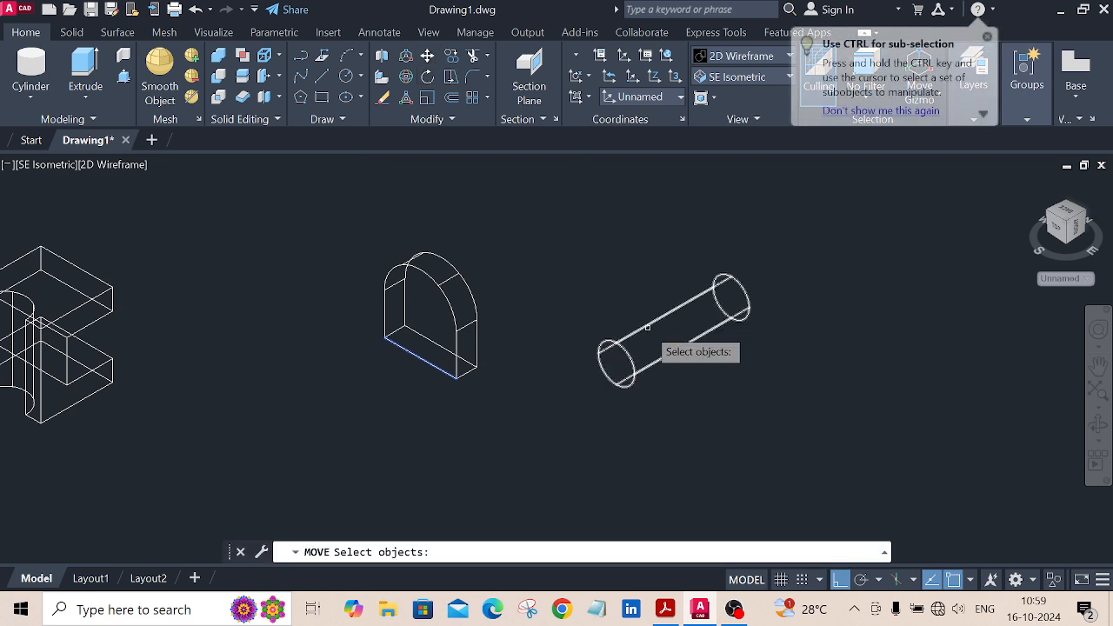
pyautogui.press('Return')
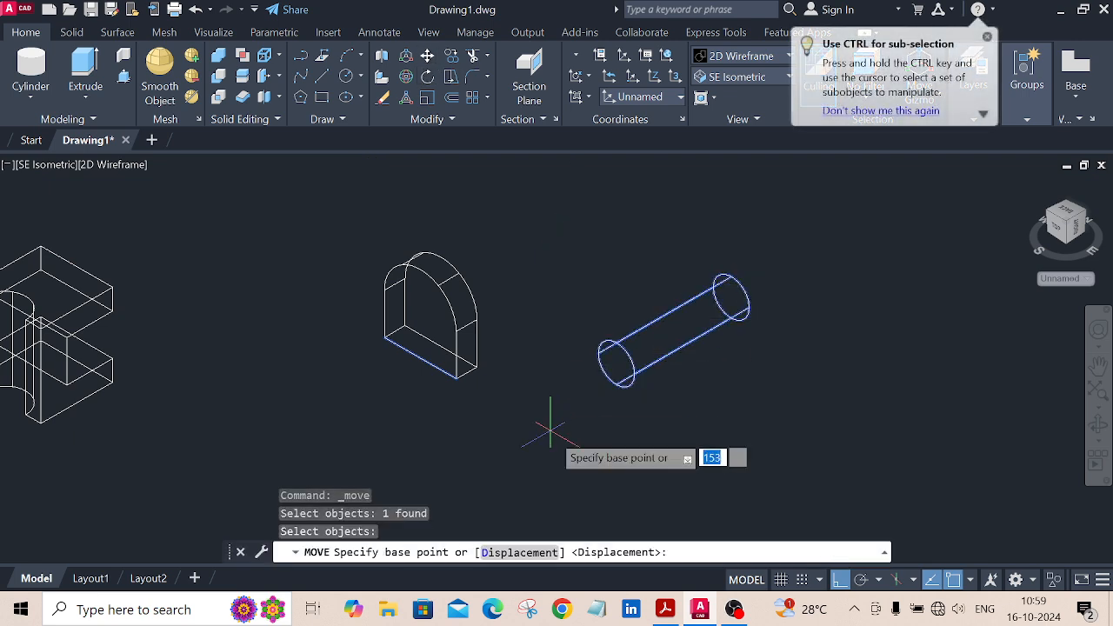
pyautogui.click(614, 360)
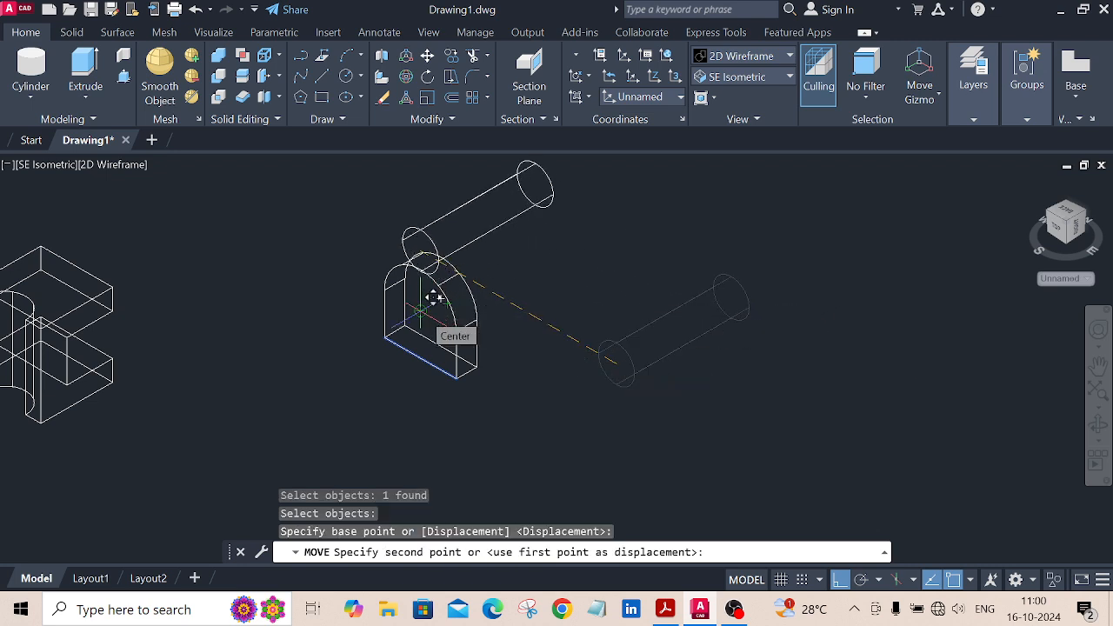
pyautogui.click(422, 312)
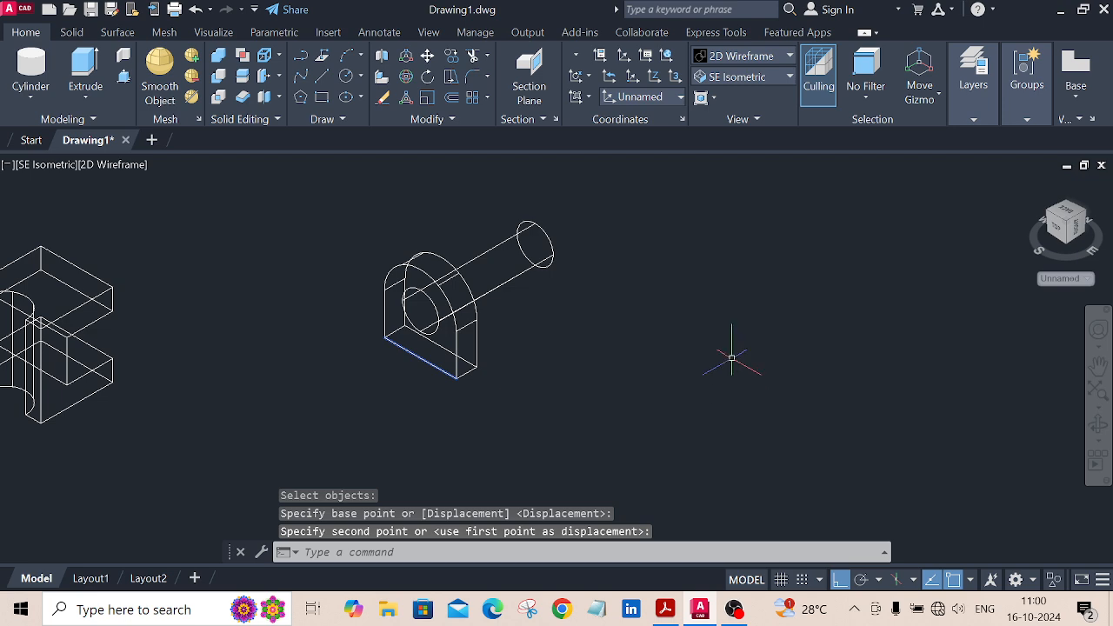
# Subtract the cylinder from the rounded upright plate to cut the through hole
pyautogui.moveTo(731, 357)
pyautogui.mouseDown(button='middle')
pyautogui.moveTo(658, 331)
pyautogui.moveTo(734, 358)
pyautogui.mouseUp(button='middle')
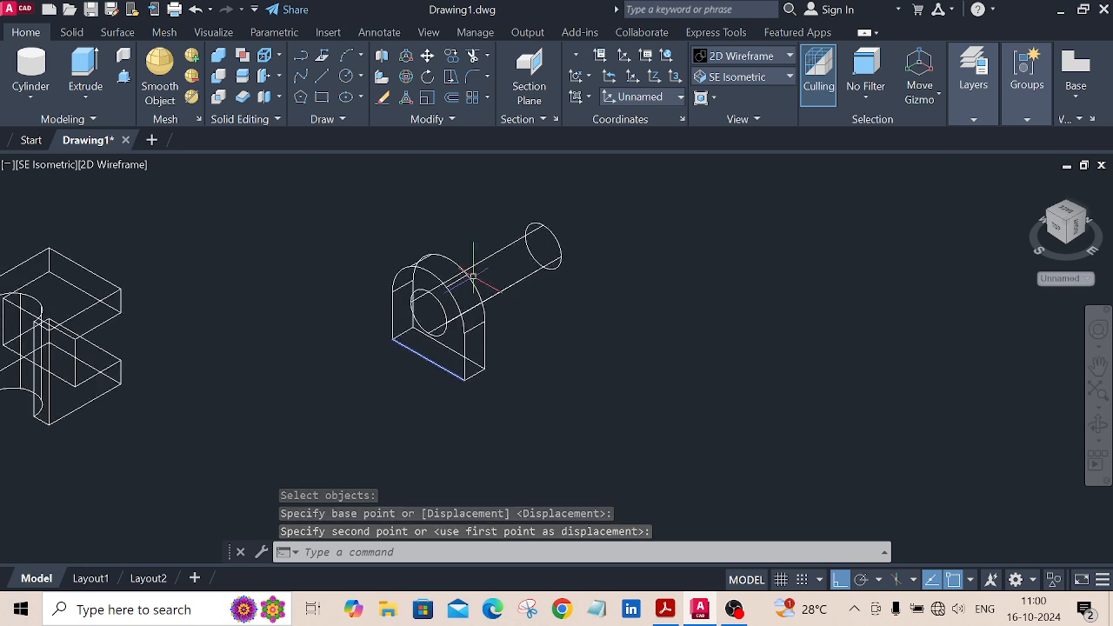
pyautogui.scroll(2, 472, 275)
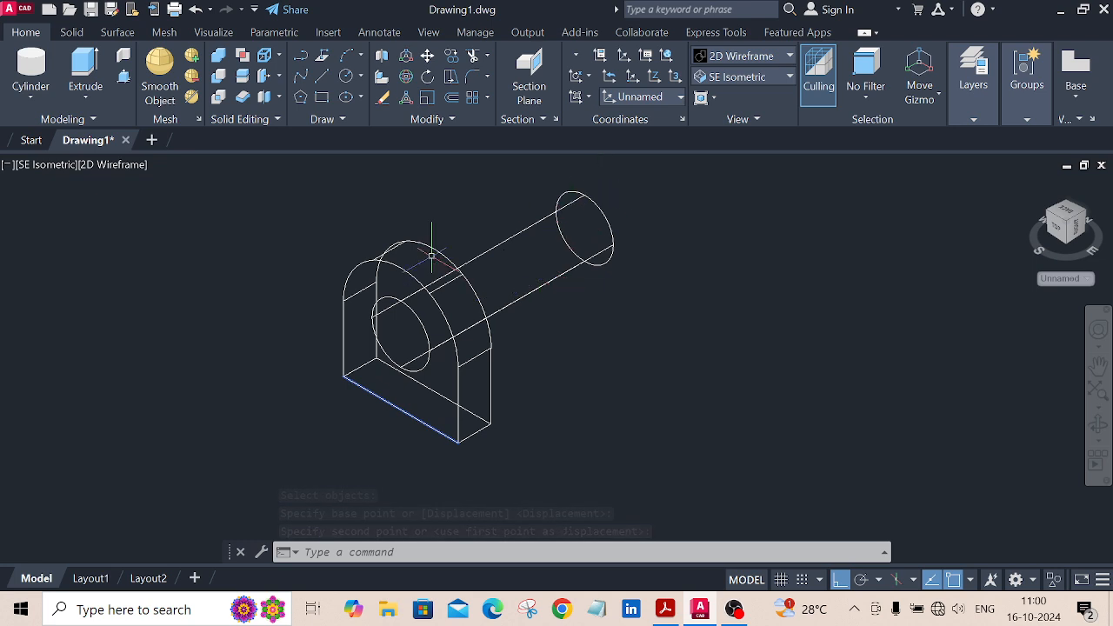
pyautogui.click(73, 34)
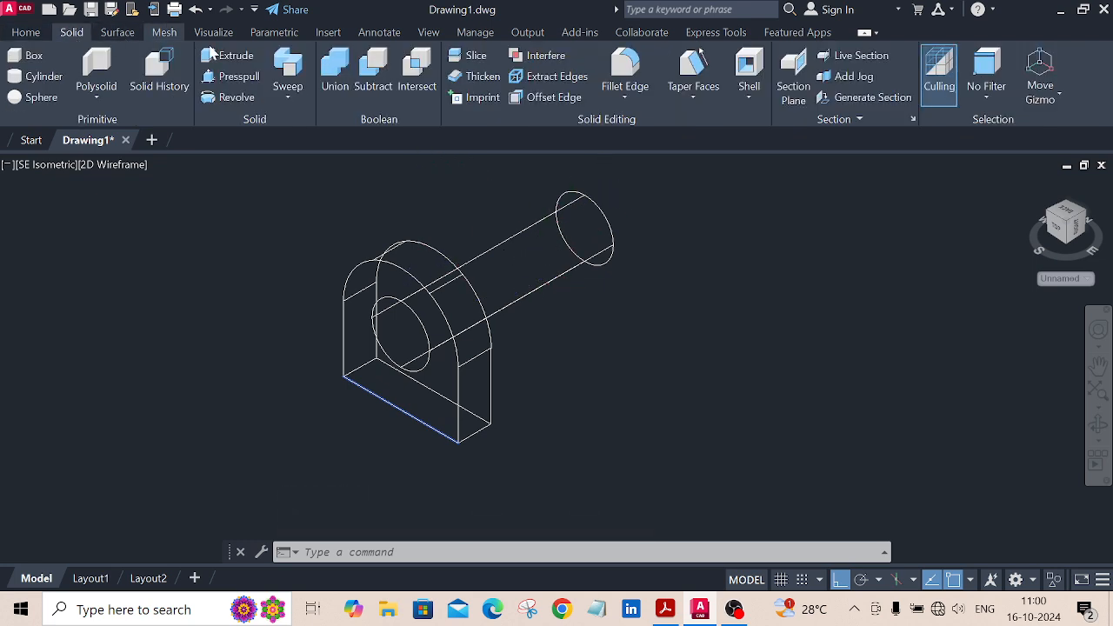
pyautogui.click(374, 74)
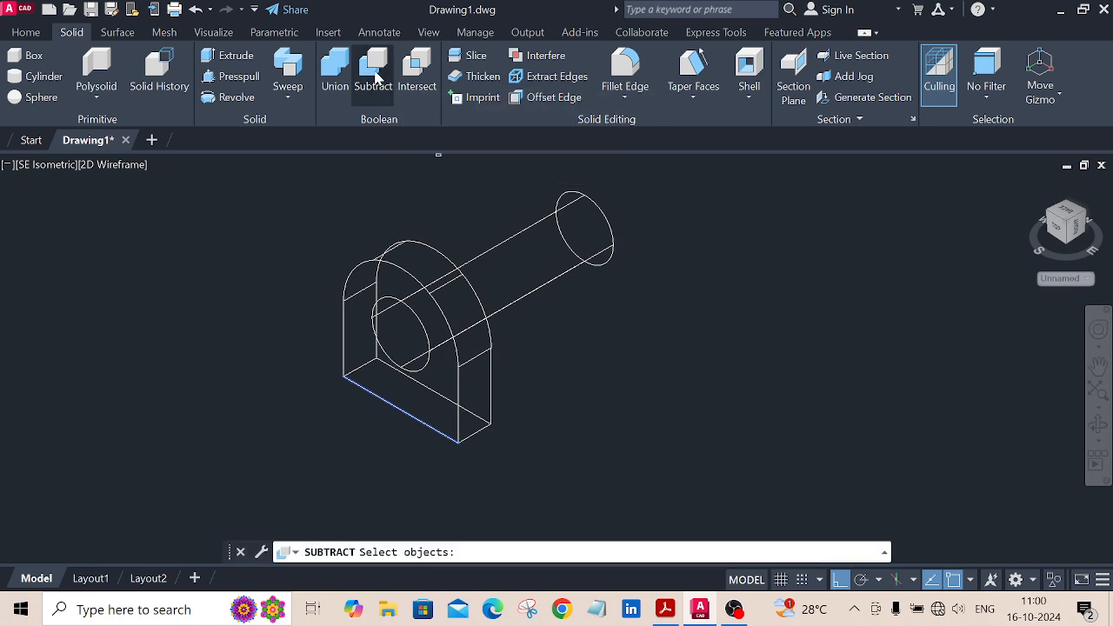
pyautogui.click(429, 247)
pyautogui.press('Return')
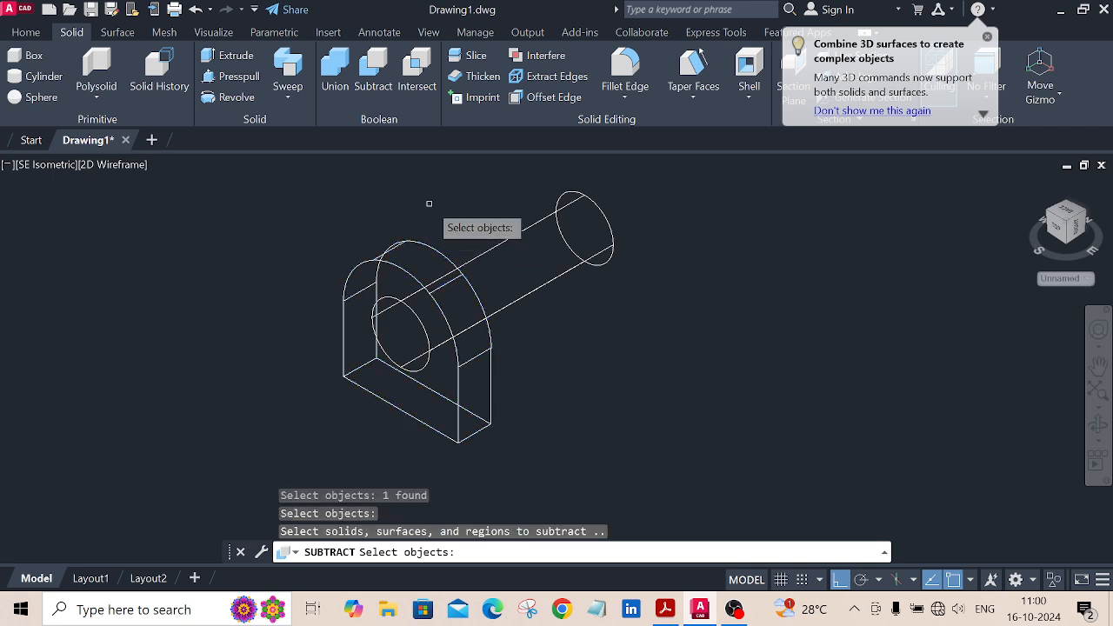
pyautogui.click(529, 230)
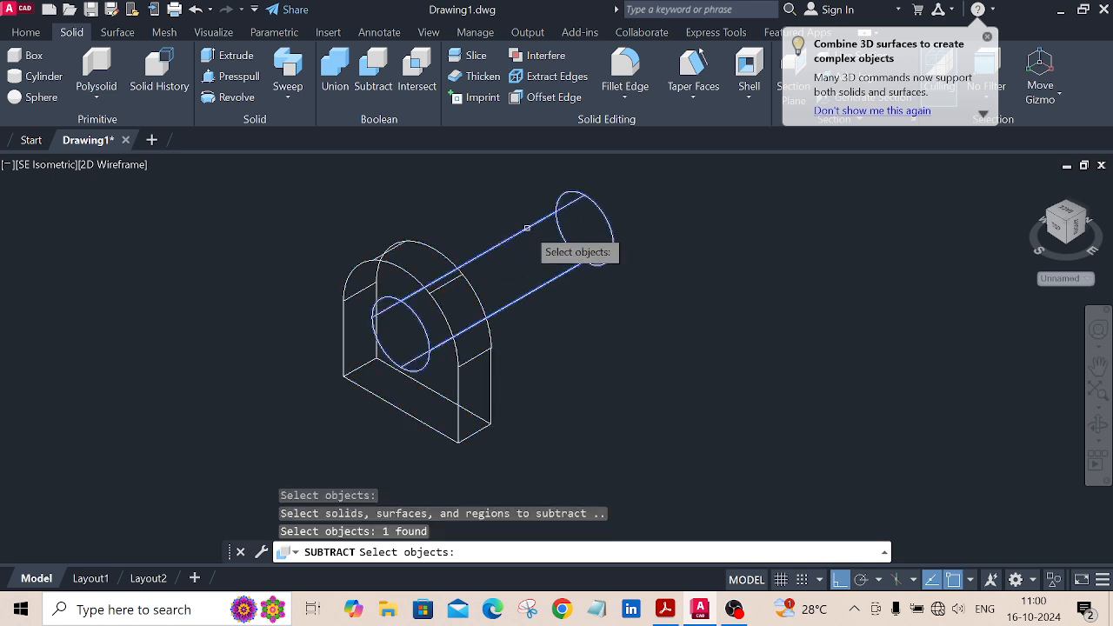
pyautogui.press('Return')
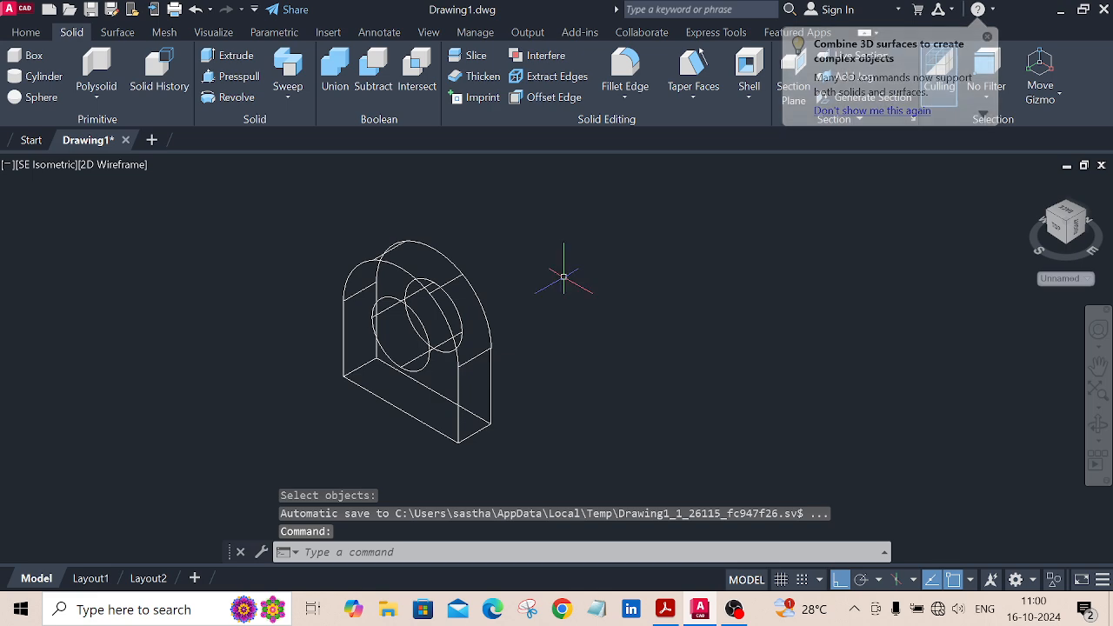
# Preview the plate and the slotted block in the Realistic visual style and return to 2D Wireframe
pyautogui.moveTo(572, 280); pyautogui.dragTo(657, 293, button='middle')
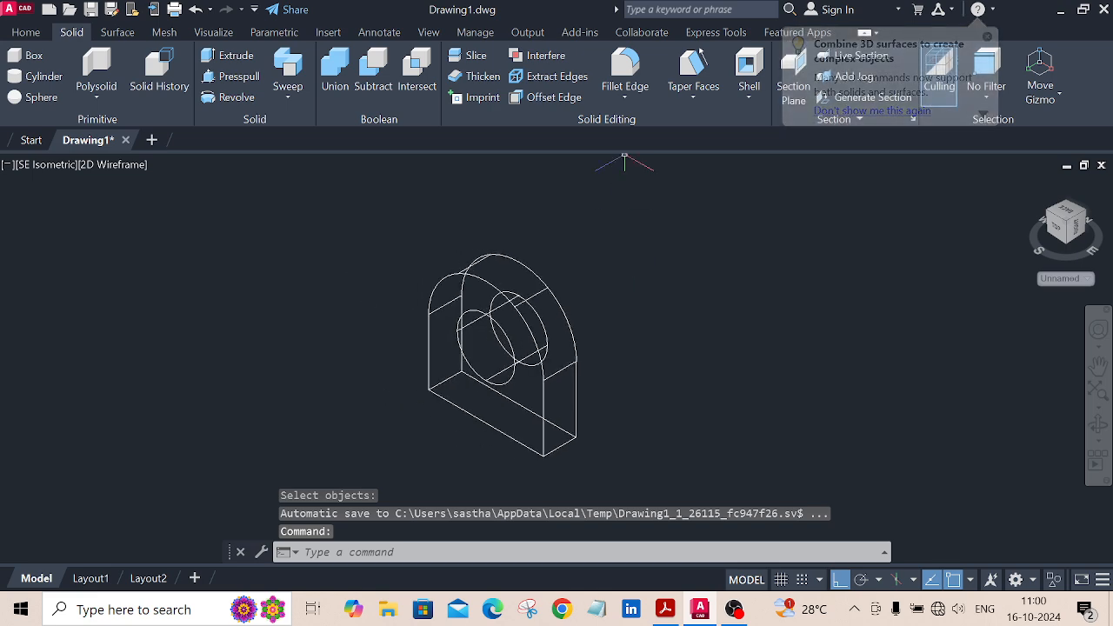
pyautogui.click(26, 32)
pyautogui.click(757, 56)
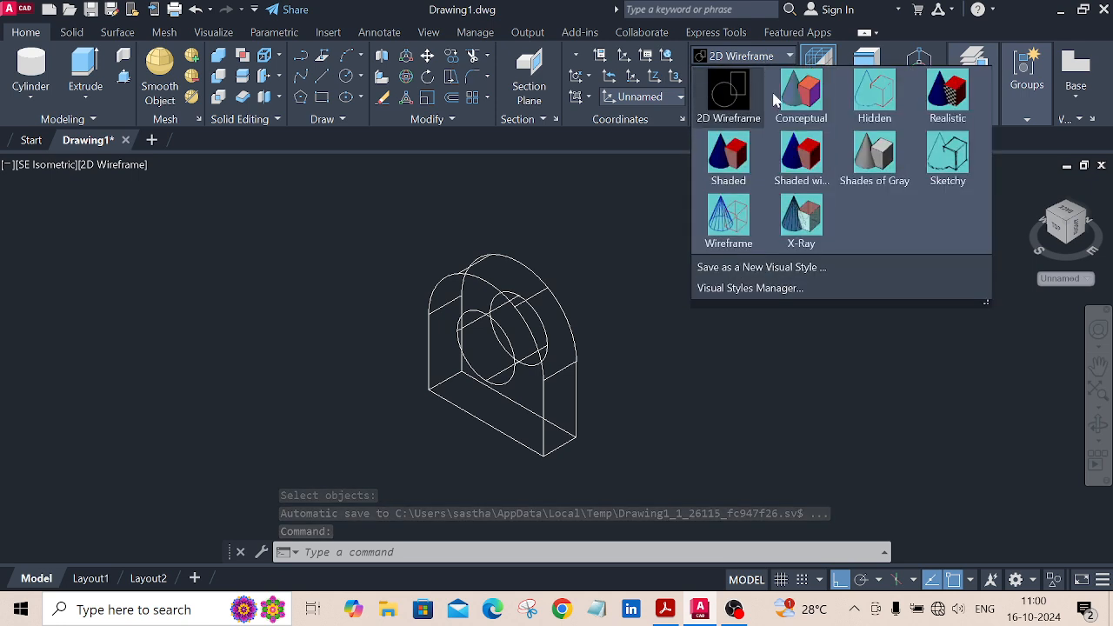
pyautogui.click(943, 98)
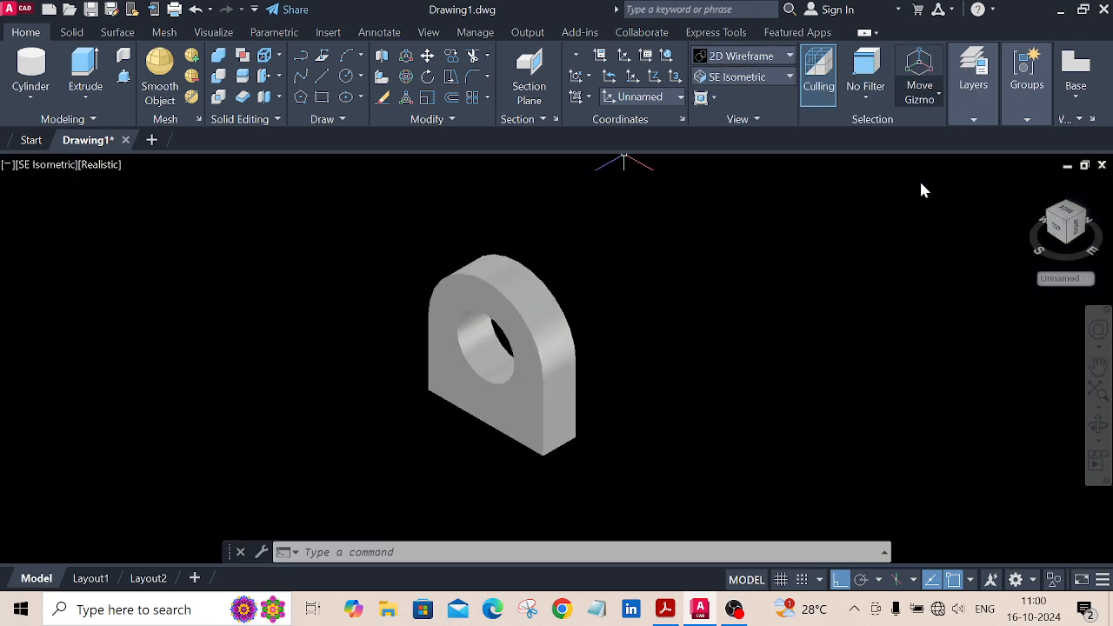
pyautogui.moveTo(635, 322); pyautogui.dragTo(746, 306, button='middle')
pyautogui.scroll(-2, 758, 298)
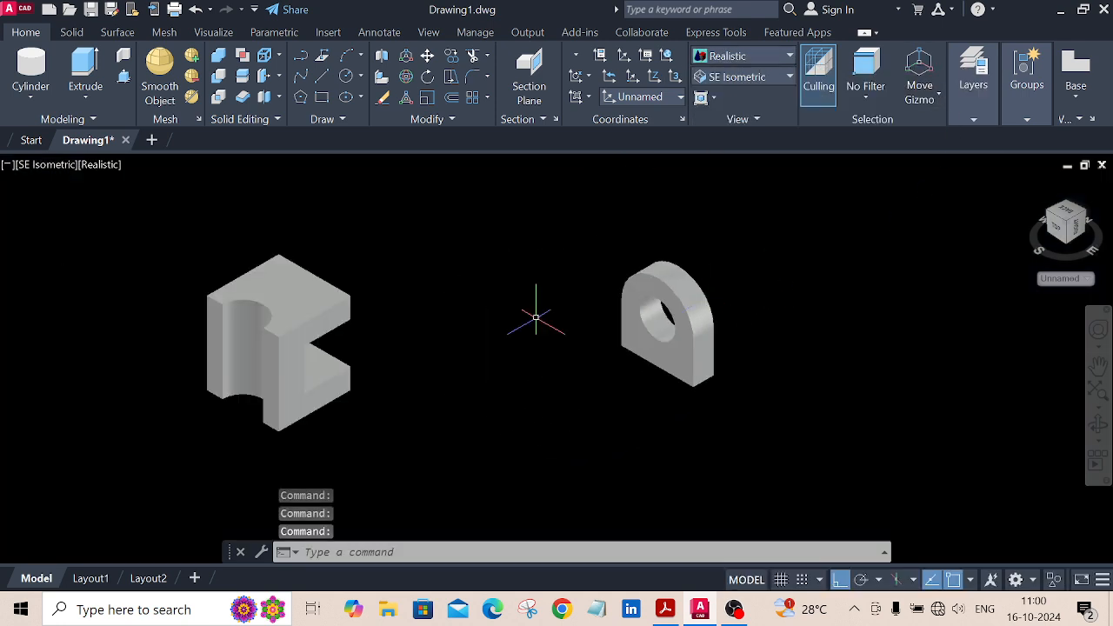
pyautogui.click(778, 58)
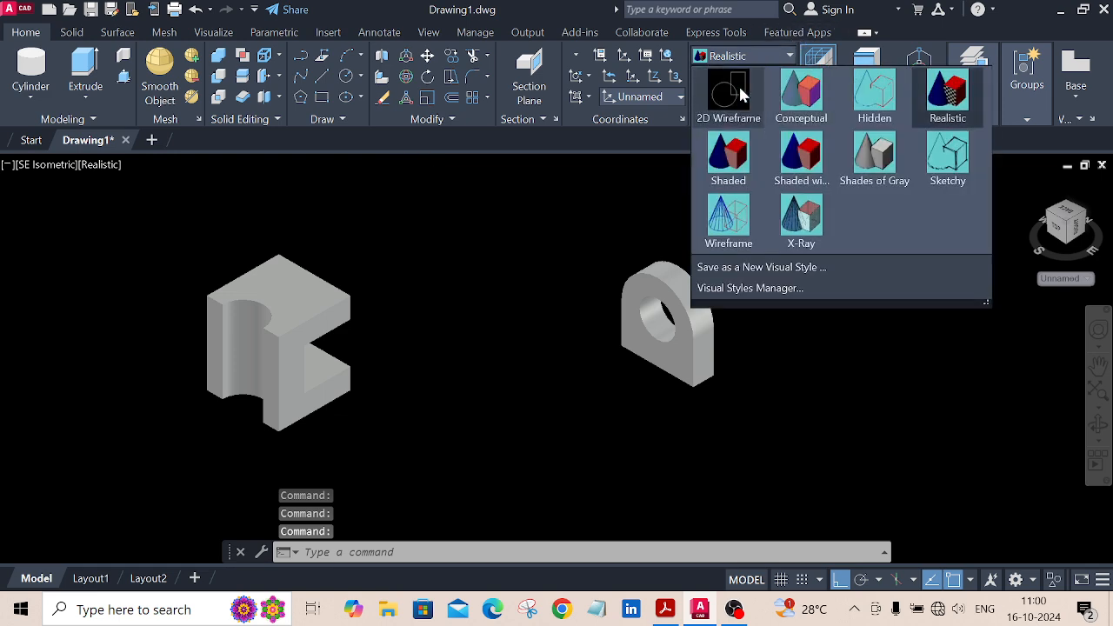
pyautogui.click(738, 83)
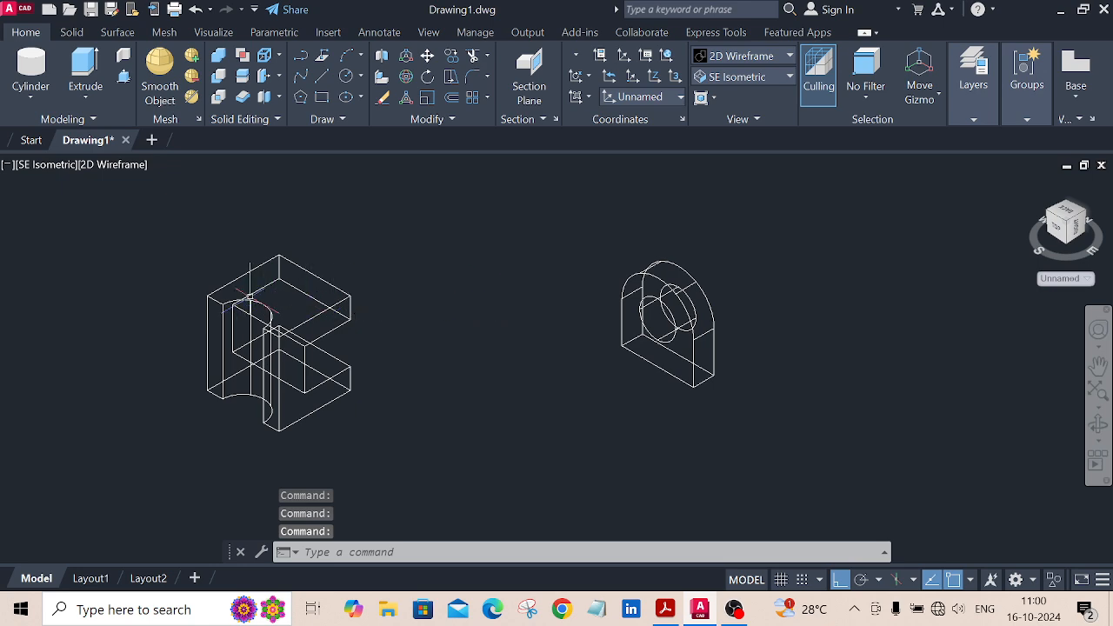
# With Ortho off, move the holed plate from its lower rear right corner to the block's upper rear right corner
pyautogui.scroll(5, 733, 376)
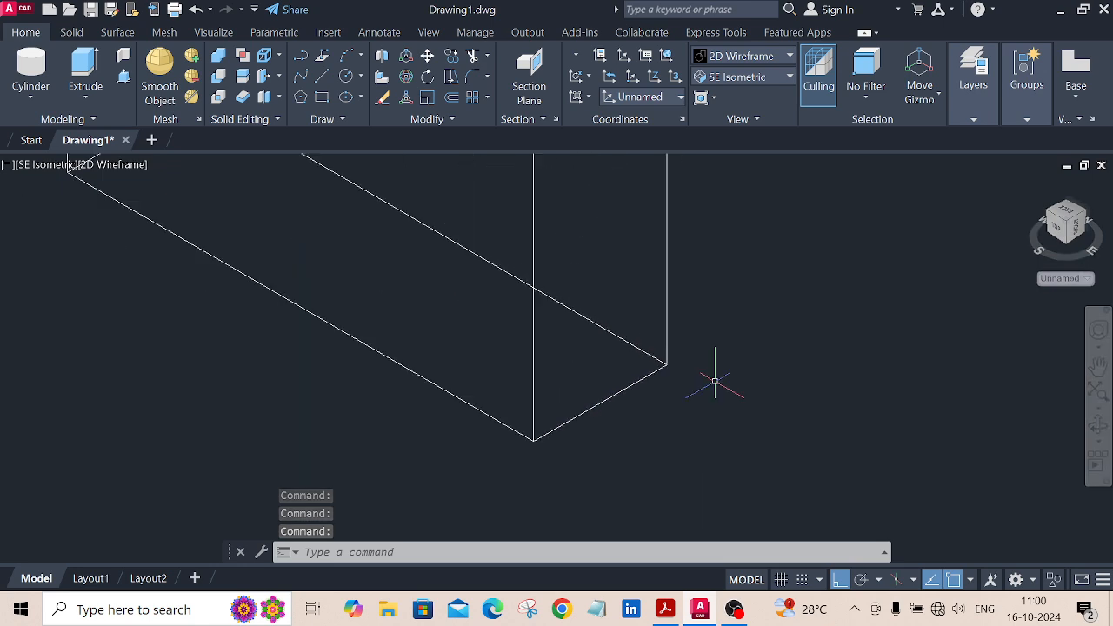
pyautogui.scroll(-5, 684, 367)
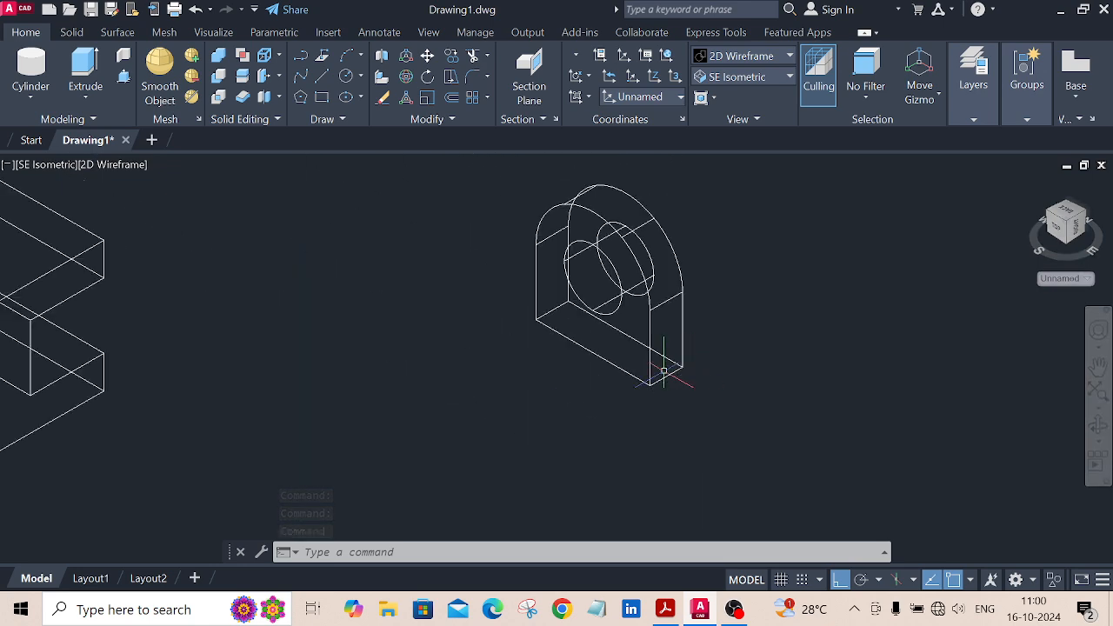
pyautogui.moveTo(359, 318); pyautogui.dragTo(608, 360, button='middle')
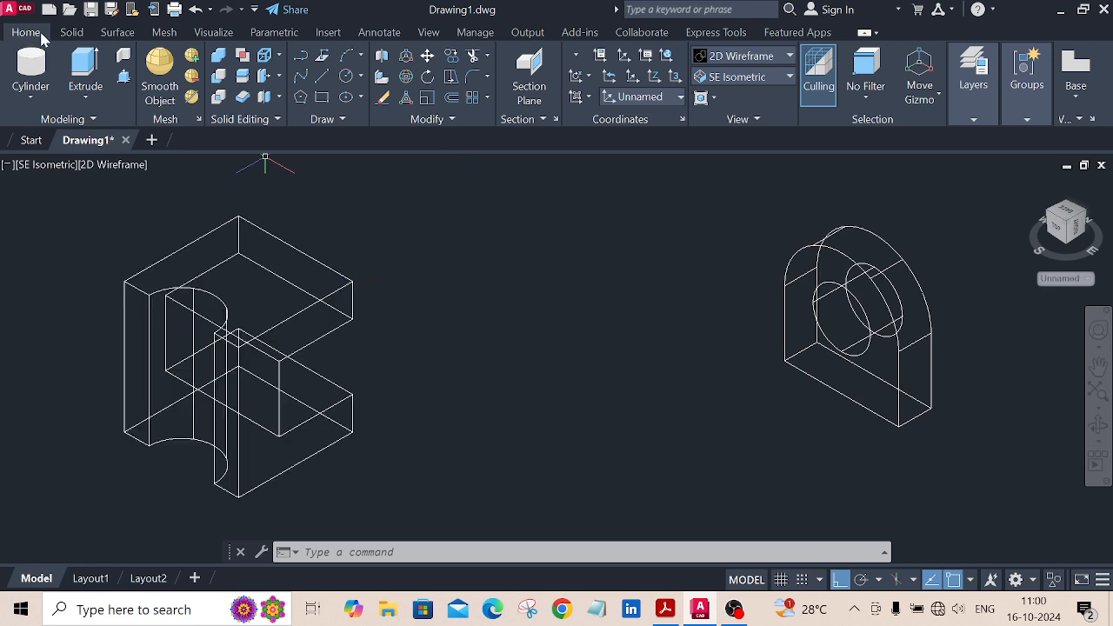
pyautogui.click(428, 56)
pyautogui.click(868, 229)
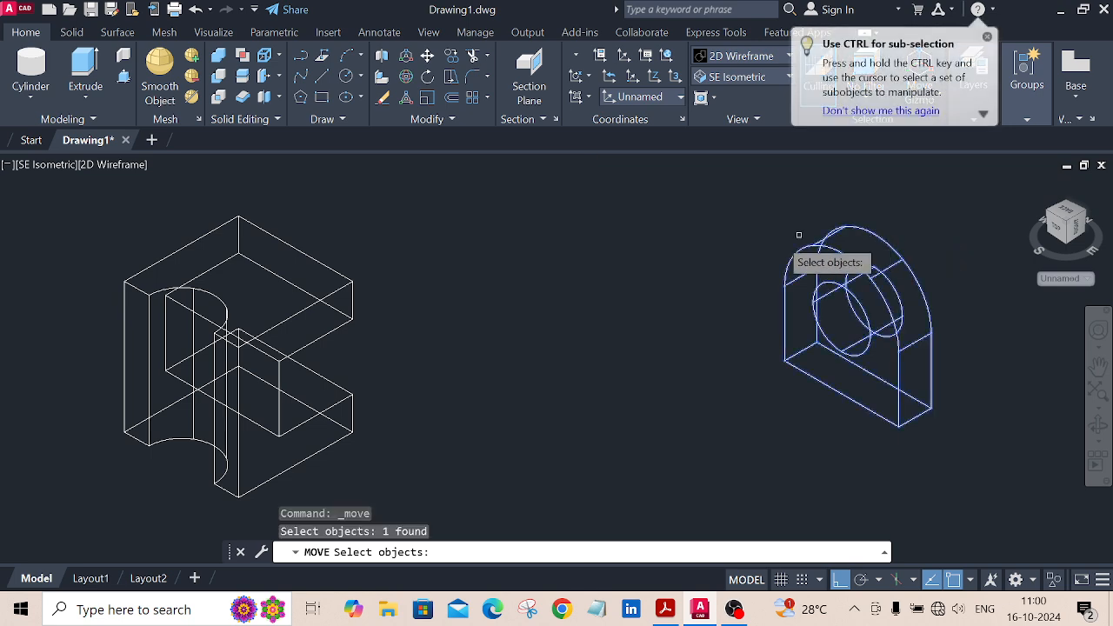
pyautogui.press('Return')
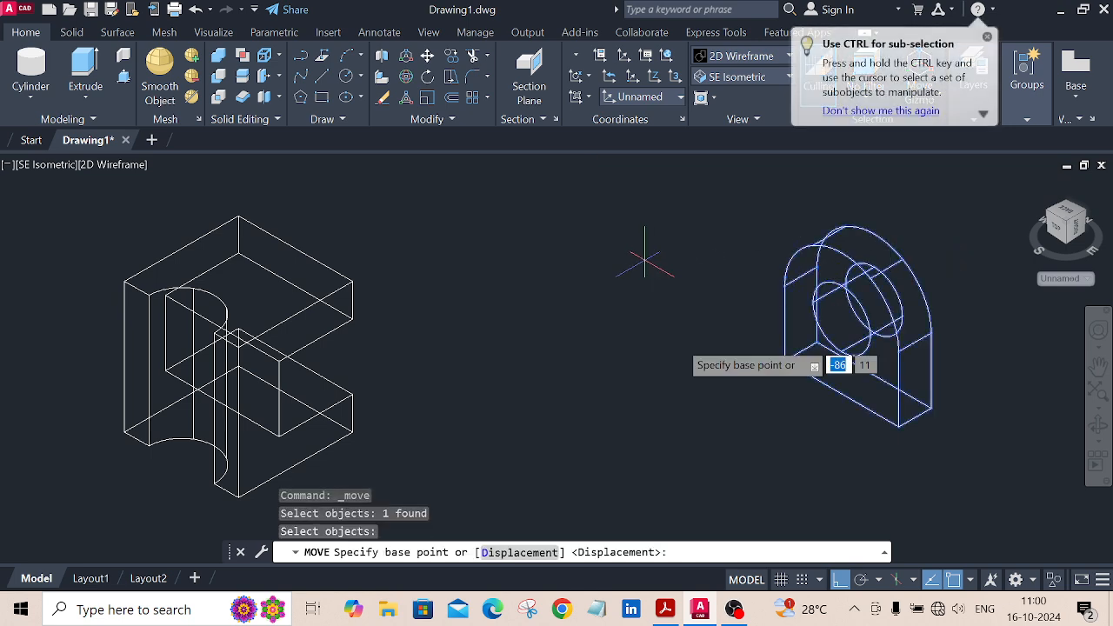
pyautogui.click(930, 408)
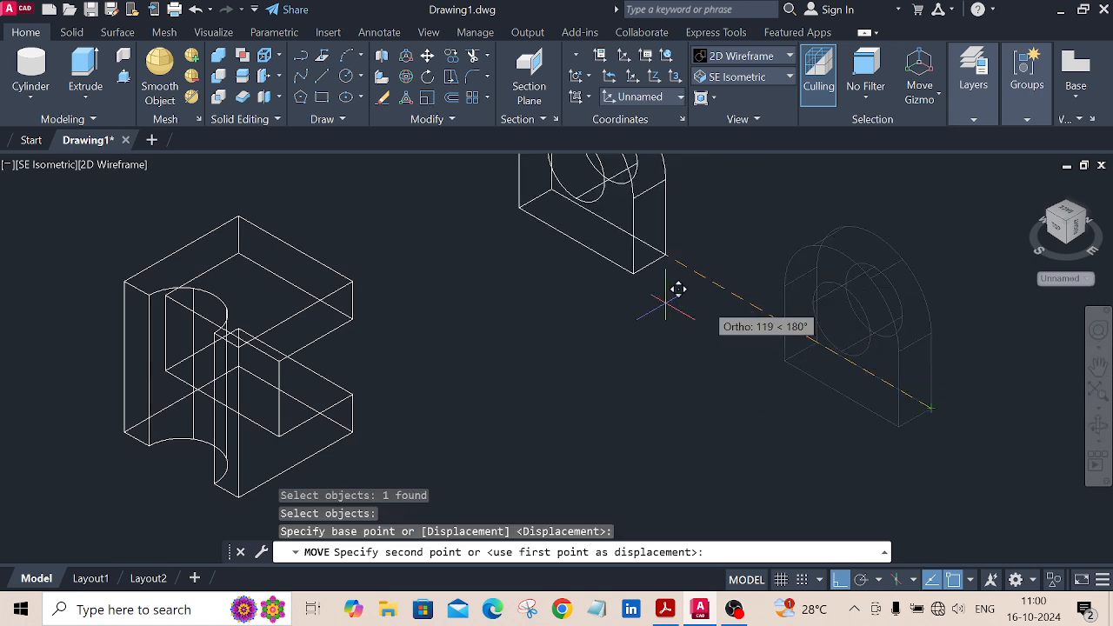
pyautogui.click(840, 580)
pyautogui.moveTo(455, 309); pyautogui.dragTo(498, 334, button='middle')
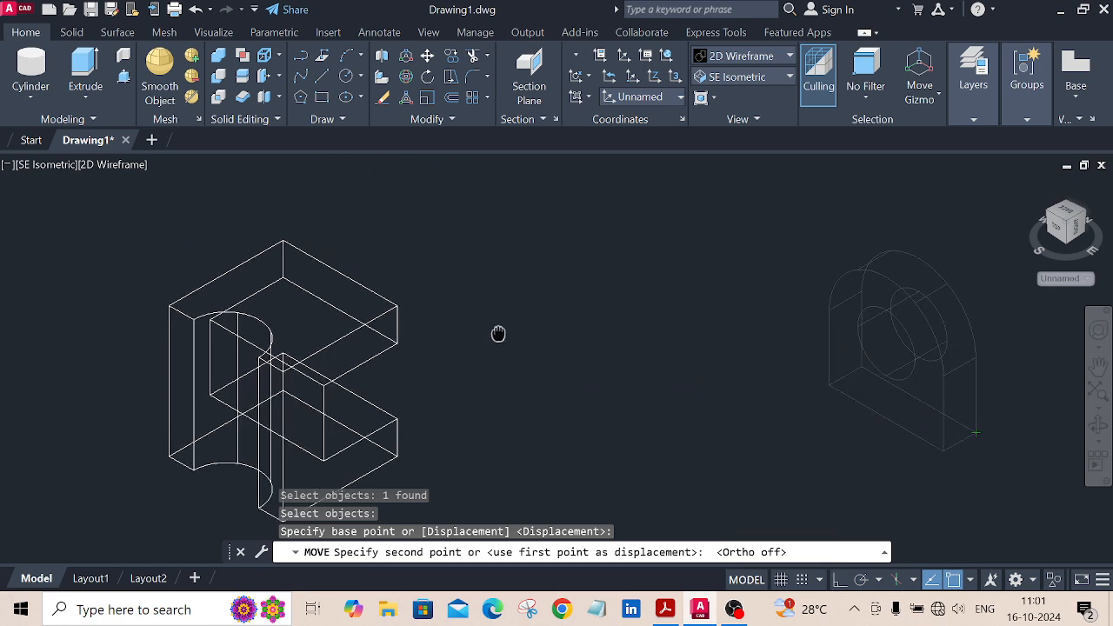
pyautogui.scroll(8, 427, 331)
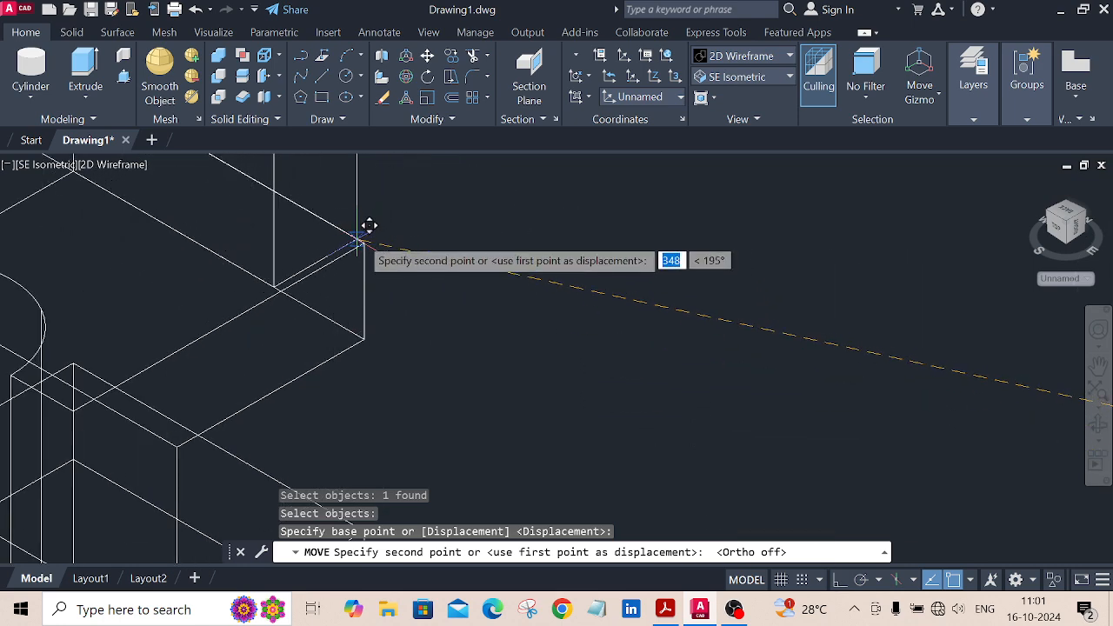
pyautogui.click(376, 229)
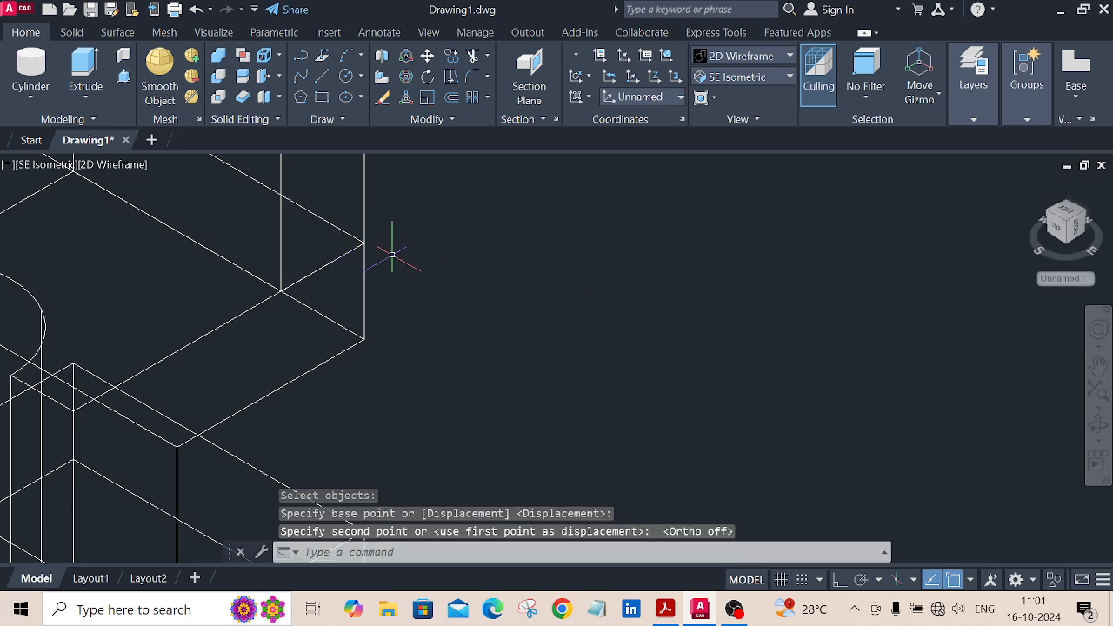
# Union the slotted block and the upright plate into a single solid
pyautogui.scroll(-6, 465, 281)
pyautogui.moveTo(519, 295); pyautogui.dragTo(619, 329, button='middle')
pyautogui.scroll(2, 638, 331)
pyautogui.scroll(-2, 619, 328)
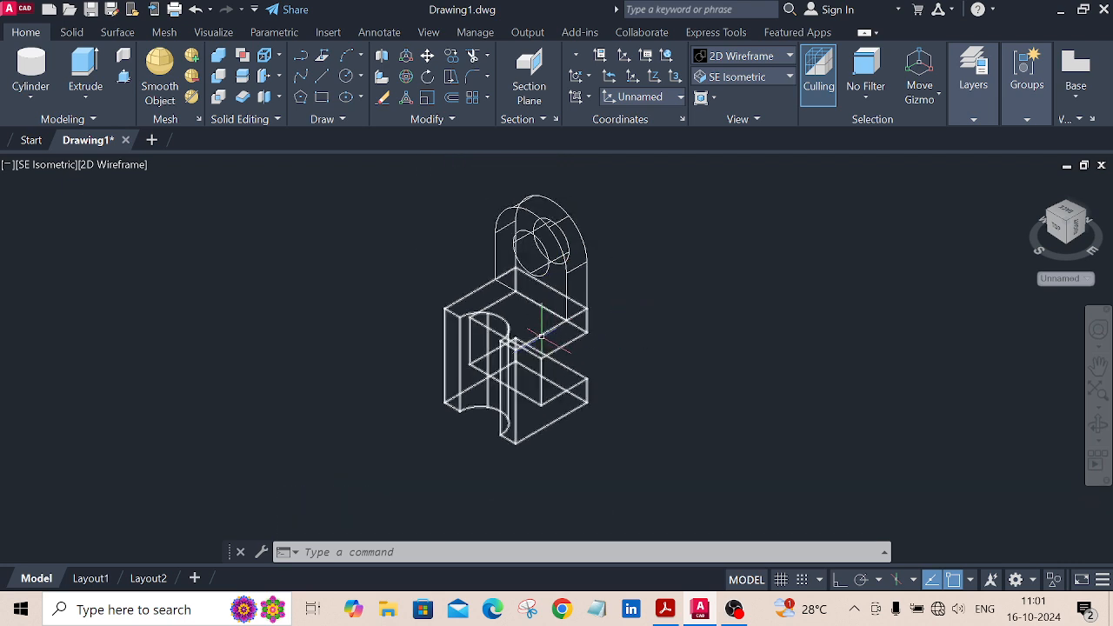
pyautogui.click(71, 32)
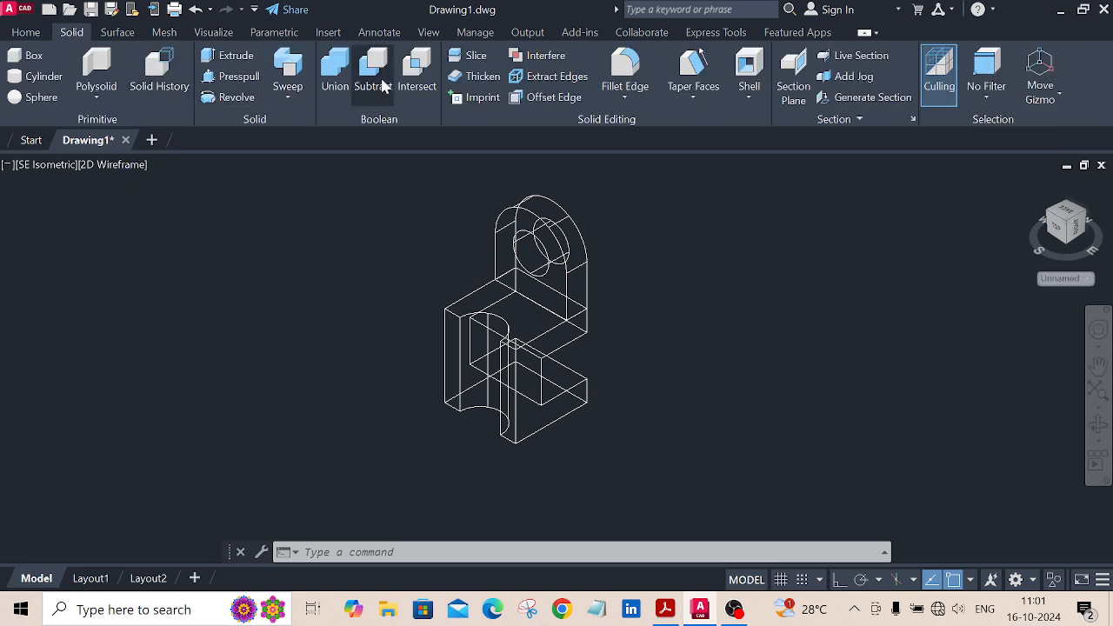
pyautogui.click(334, 73)
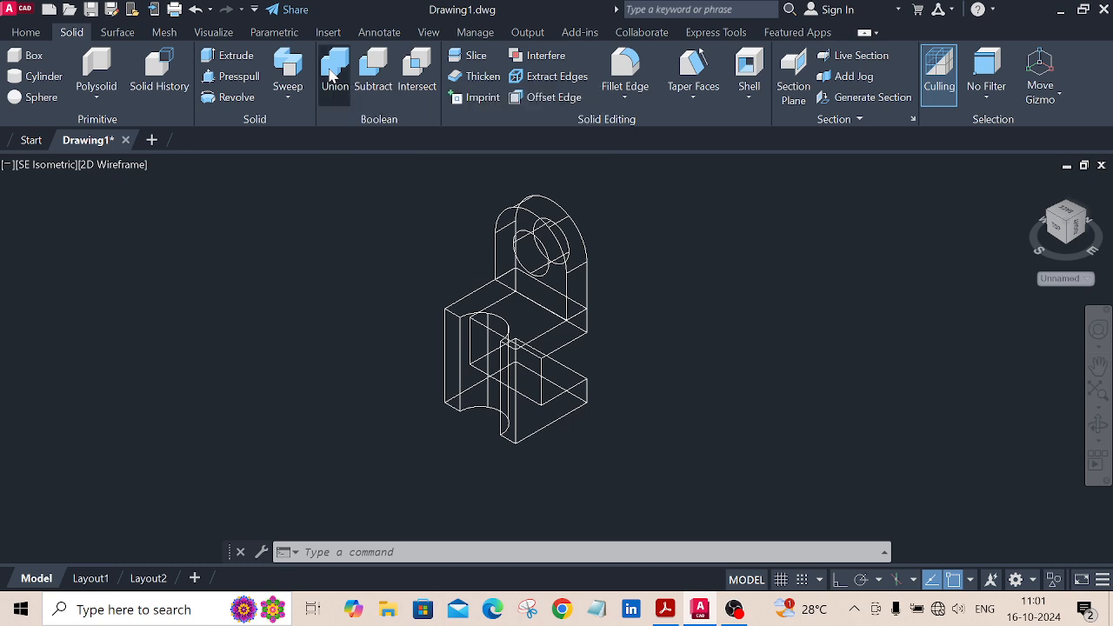
pyautogui.click(579, 384)
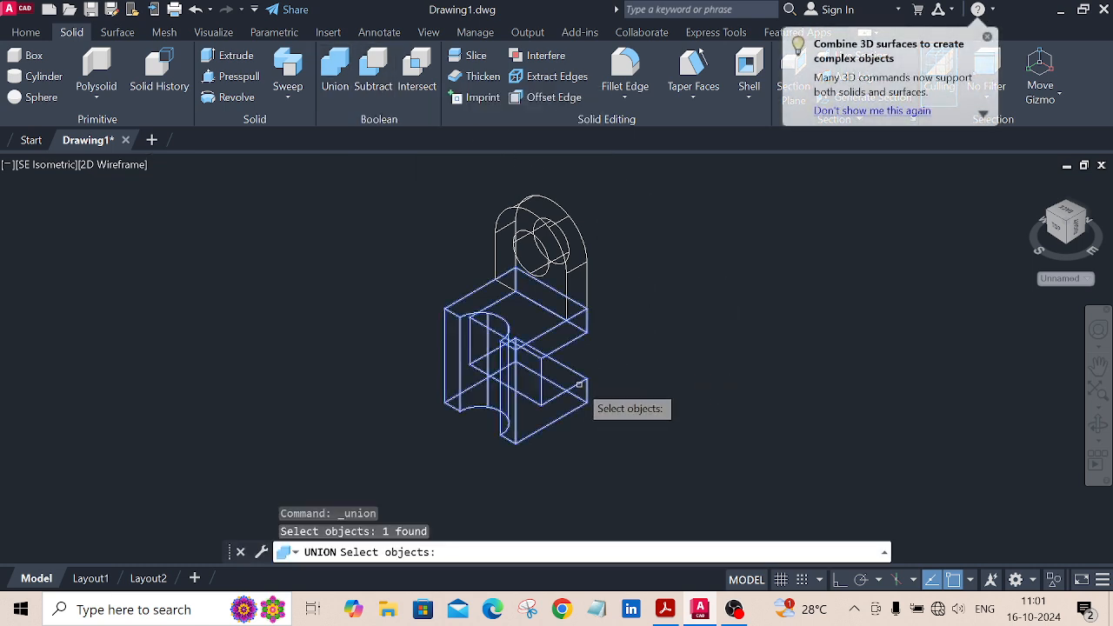
pyautogui.click(591, 262)
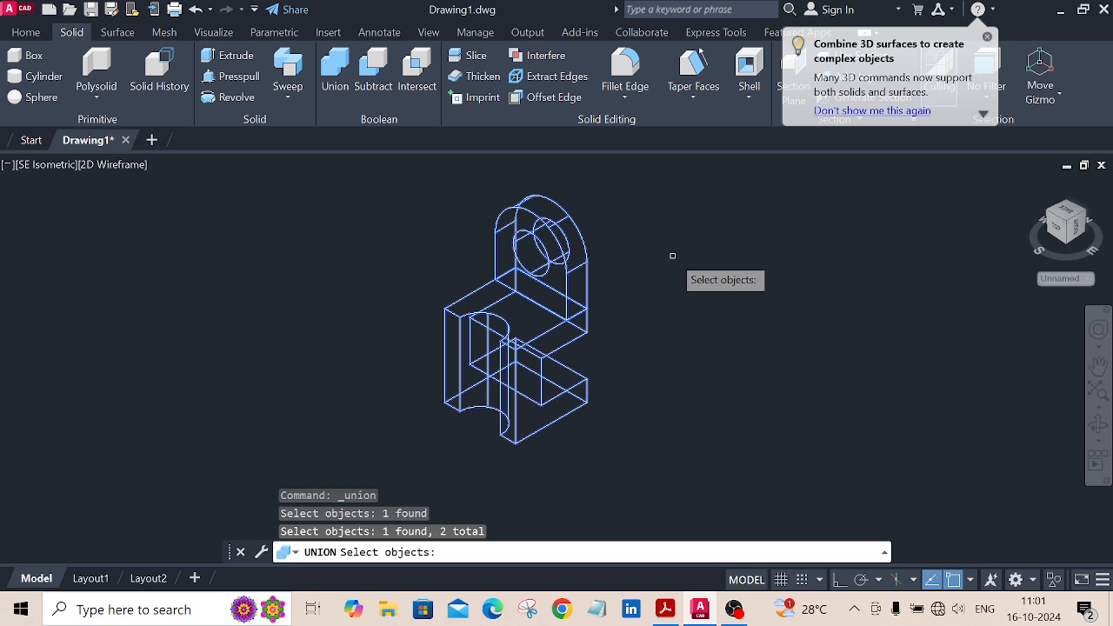
pyautogui.press('Return')
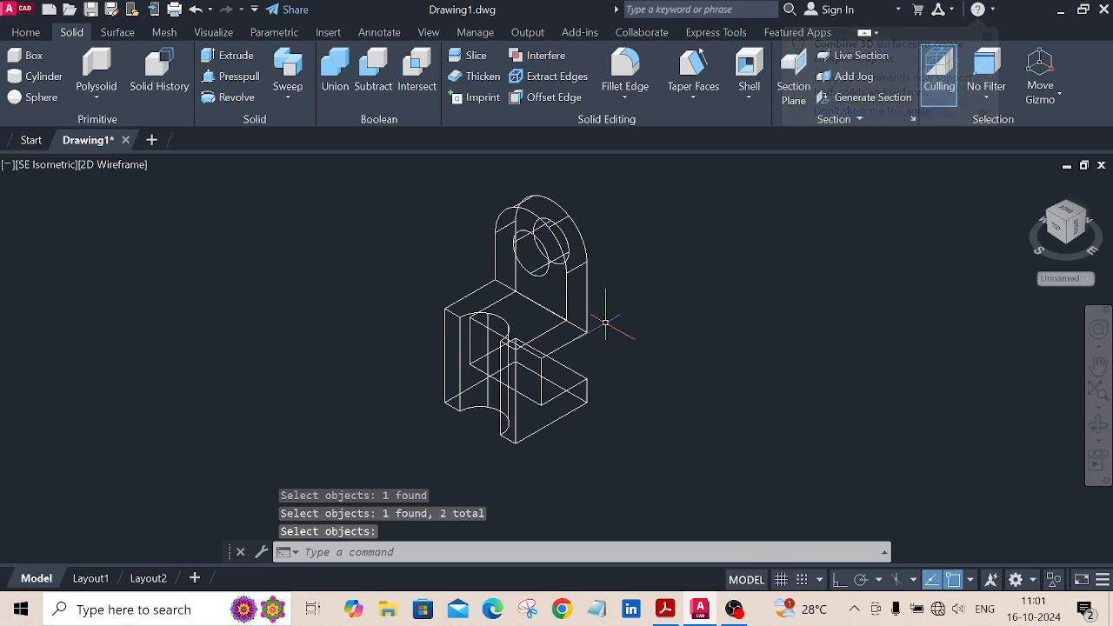
# Display the joined bracket in the Realistic visual style
pyautogui.scroll(2, 605, 323)
pyautogui.scroll(1, 653, 319)
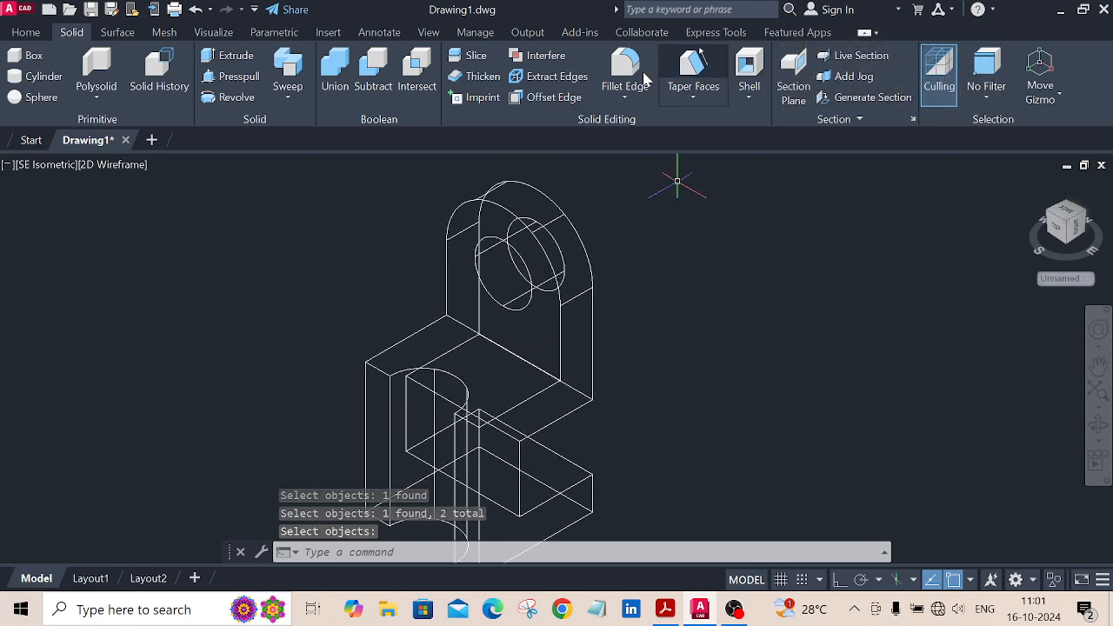
pyautogui.click(26, 33)
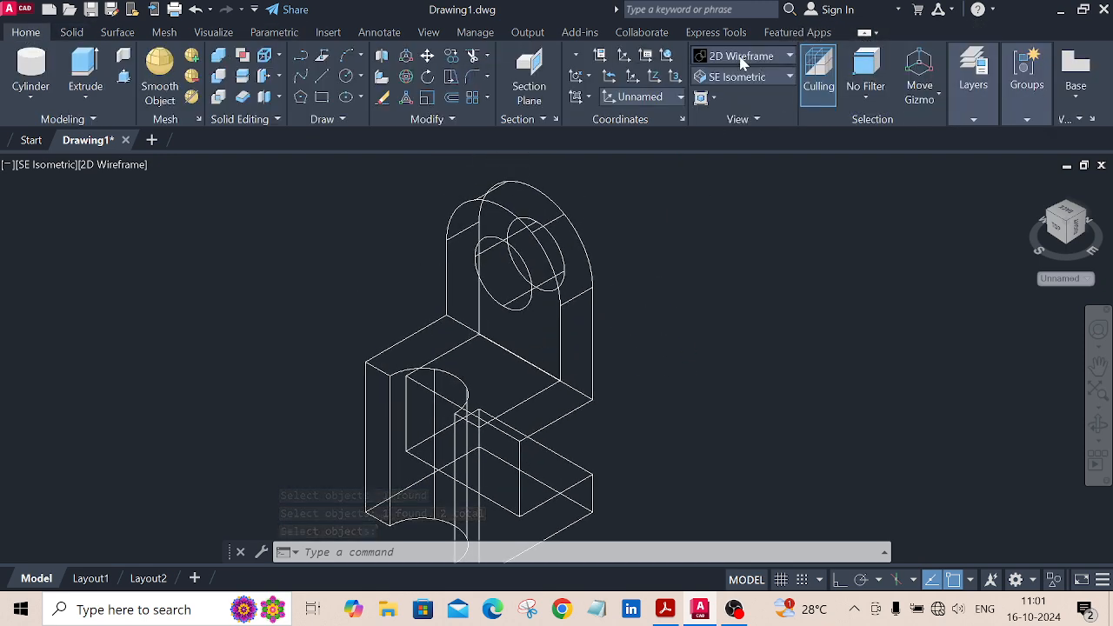
pyautogui.click(790, 55)
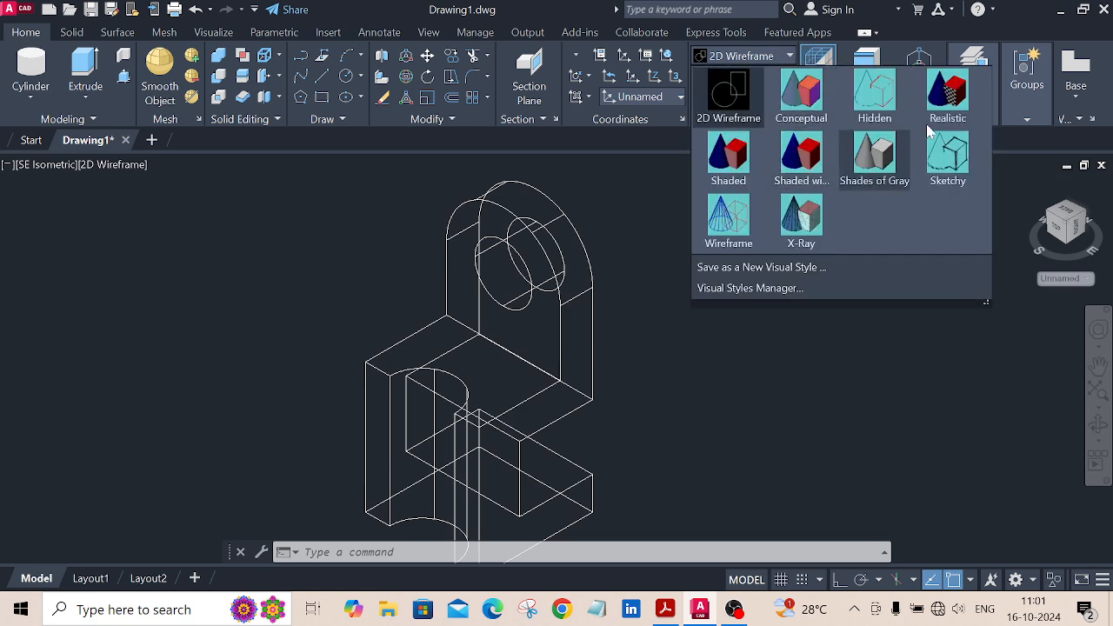
pyautogui.click(946, 92)
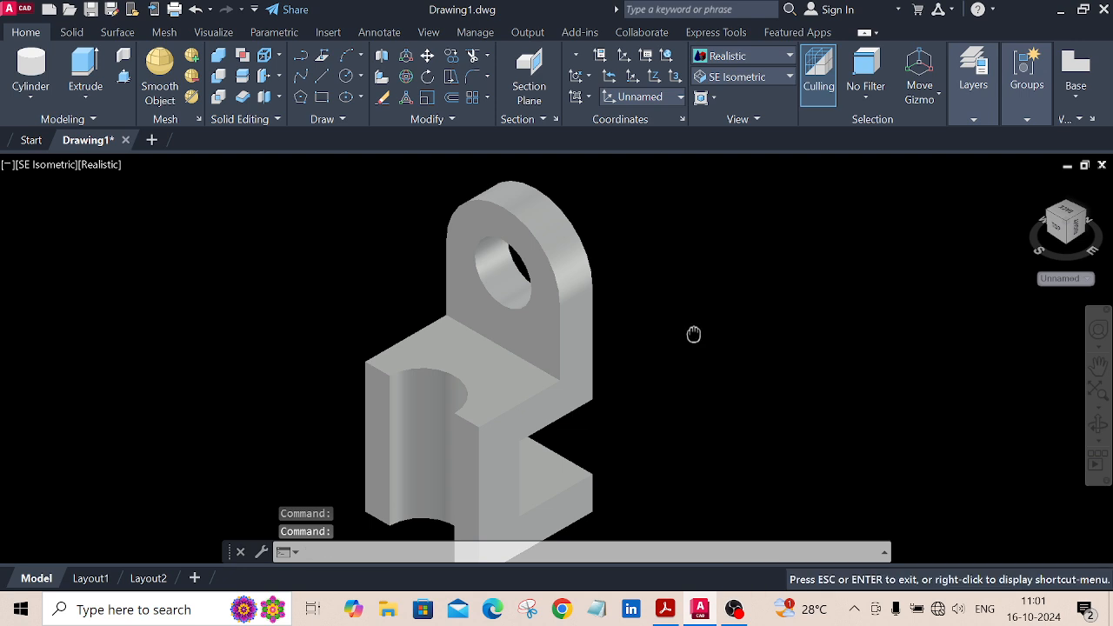
pyautogui.moveTo(694, 334); pyautogui.dragTo(669, 314)
pyautogui.press('Escape')
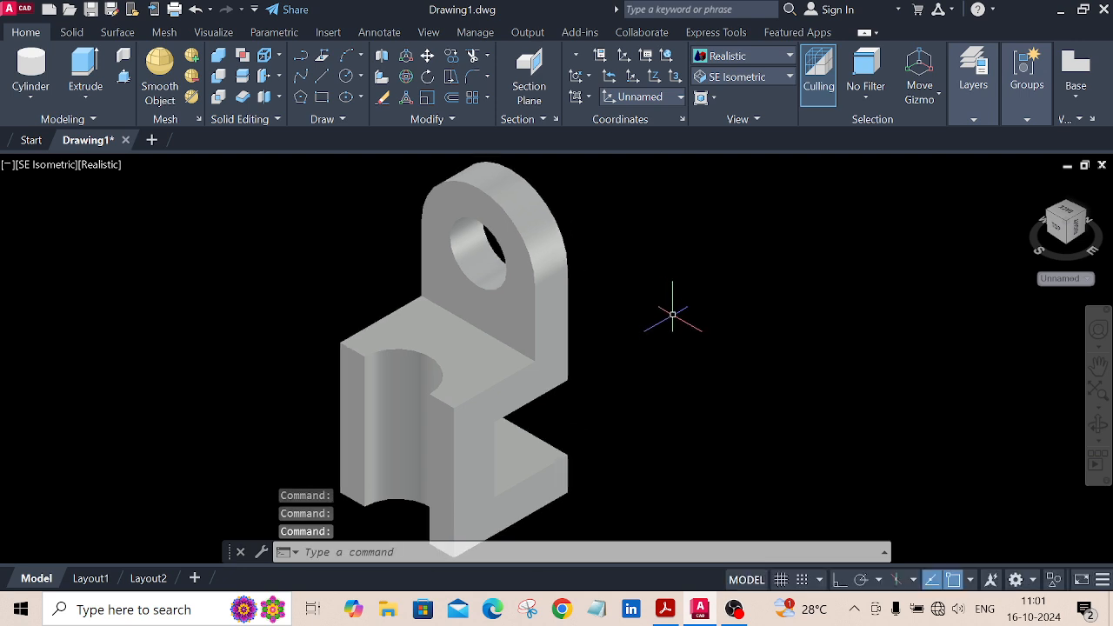
# Set the bracket solid's color to Yellow and clear the selection
pyautogui.click(548, 340)
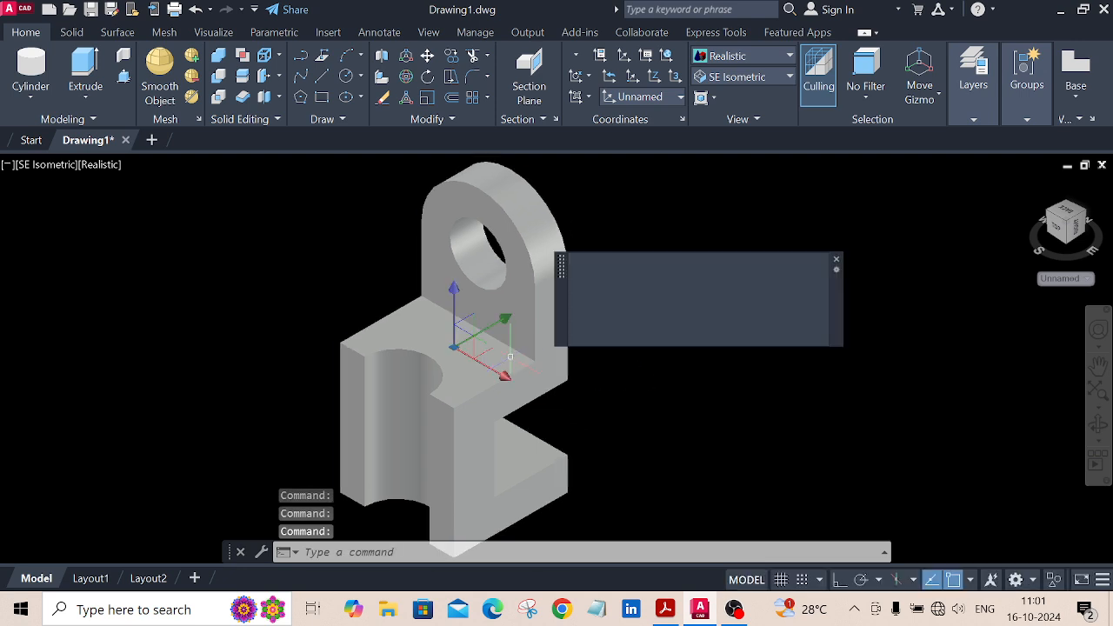
pyautogui.click(730, 291)
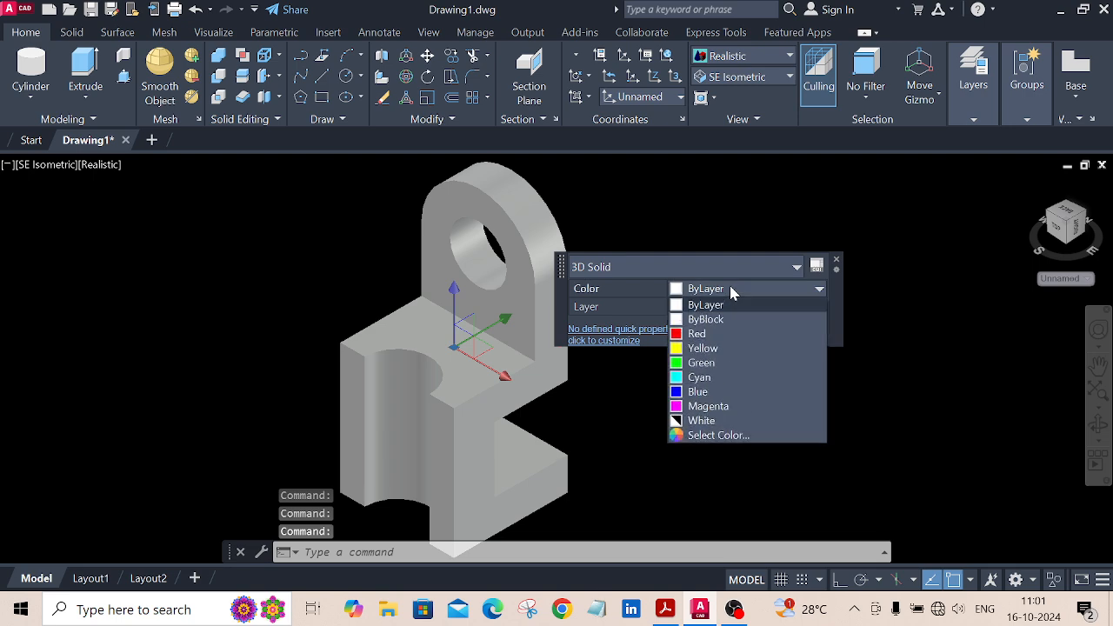
pyautogui.click(697, 351)
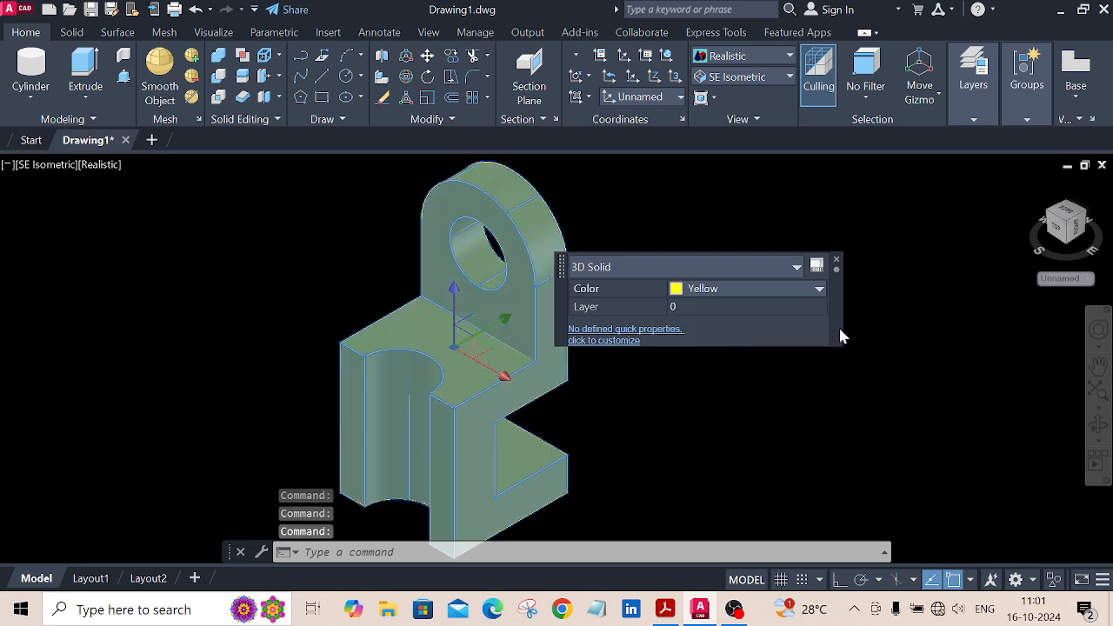
pyautogui.press('Escape')
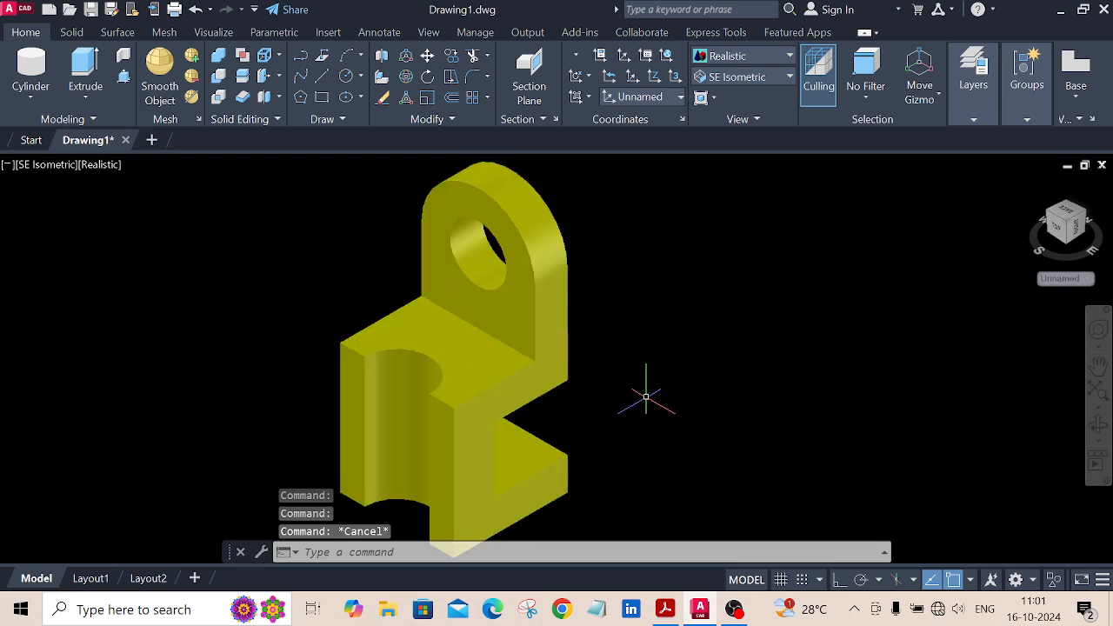